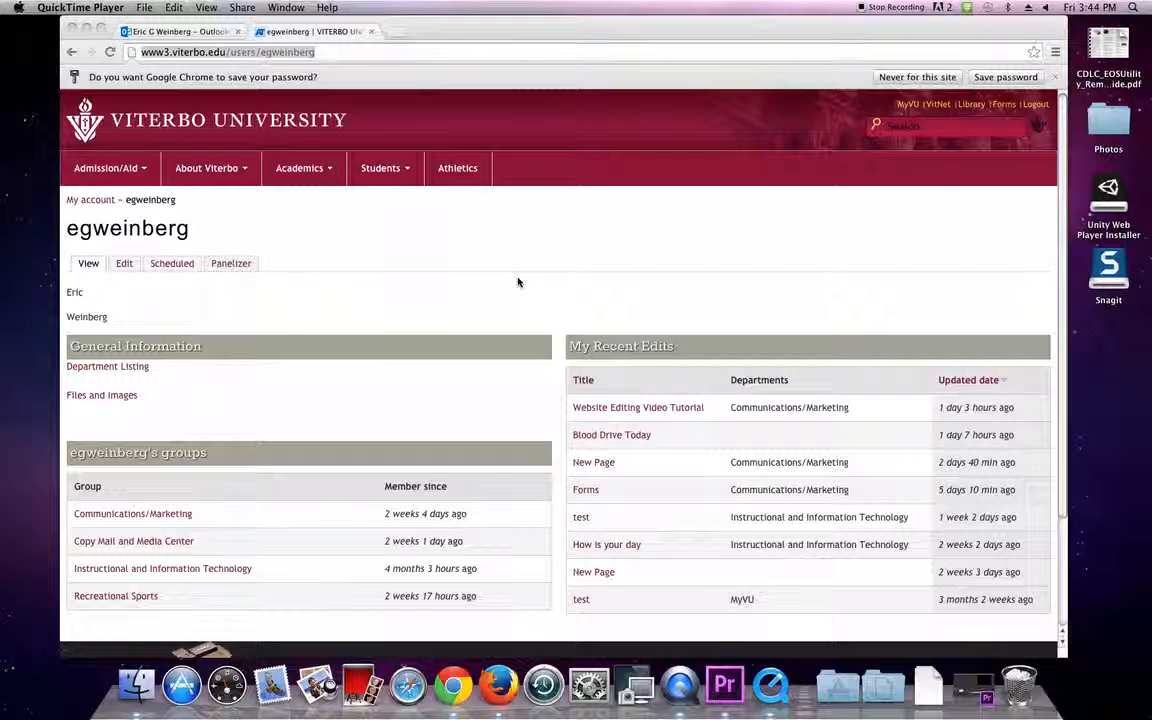
# Open the Communications/Marketing group page and start creating a new Webform.
pyautogui.click(158, 517)
pyautogui.click(185, 517)
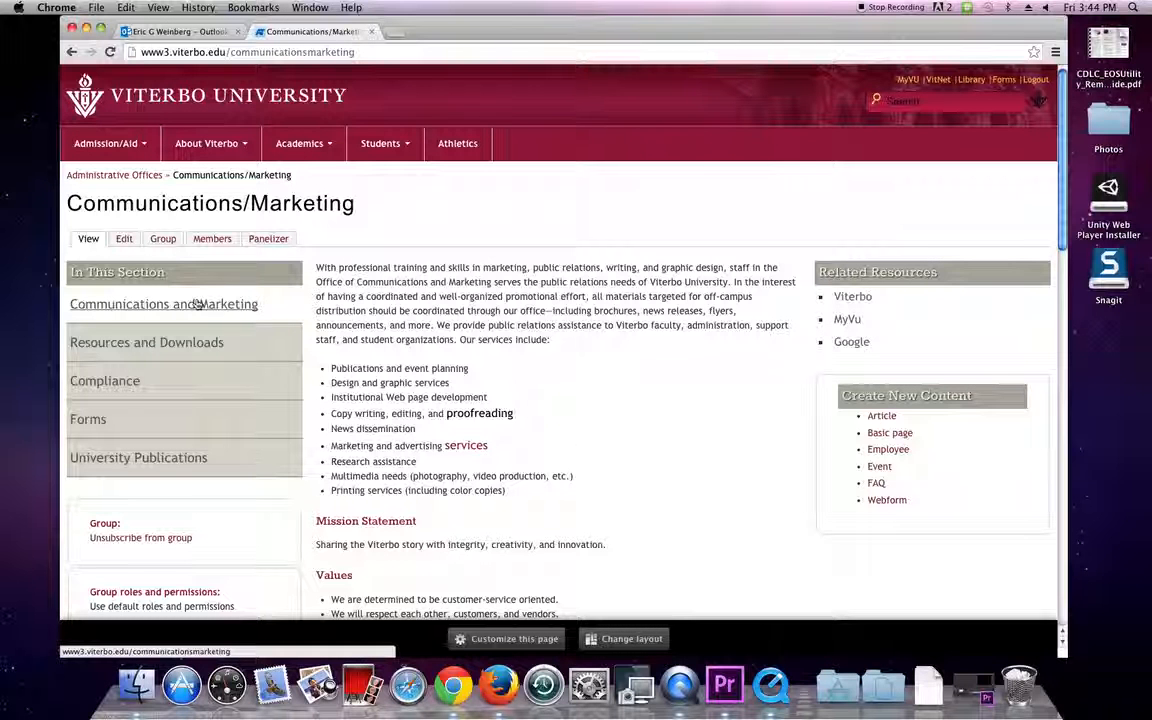
pyautogui.click(889, 501)
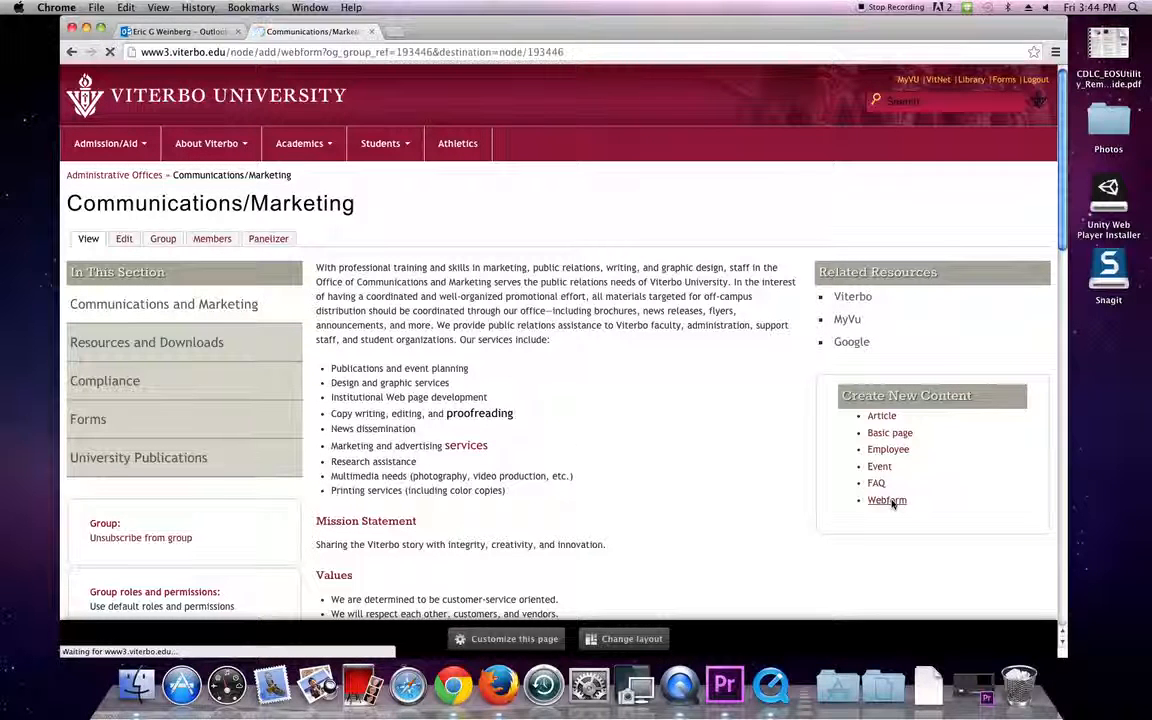
# Title the webform 'Conference Registration', fixing the misspelled 'Confrence' with the spelling suggestion.
pyautogui.click(151, 255)
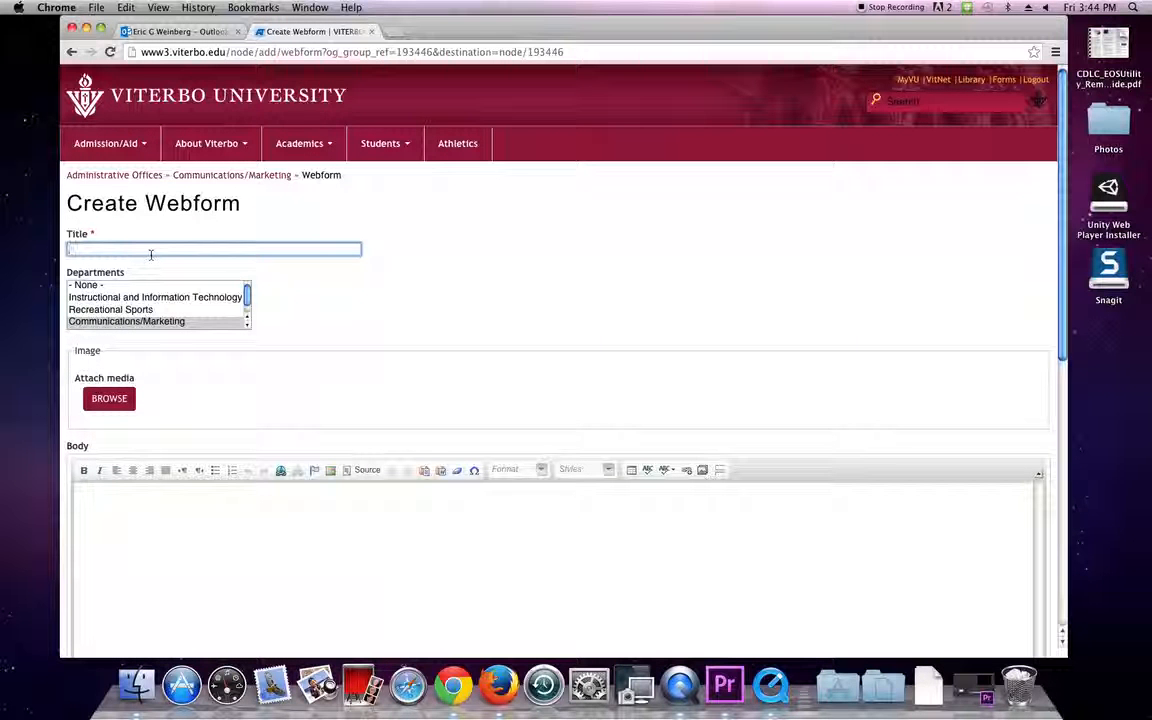
pyautogui.write('New')
pyautogui.write('Confrence')
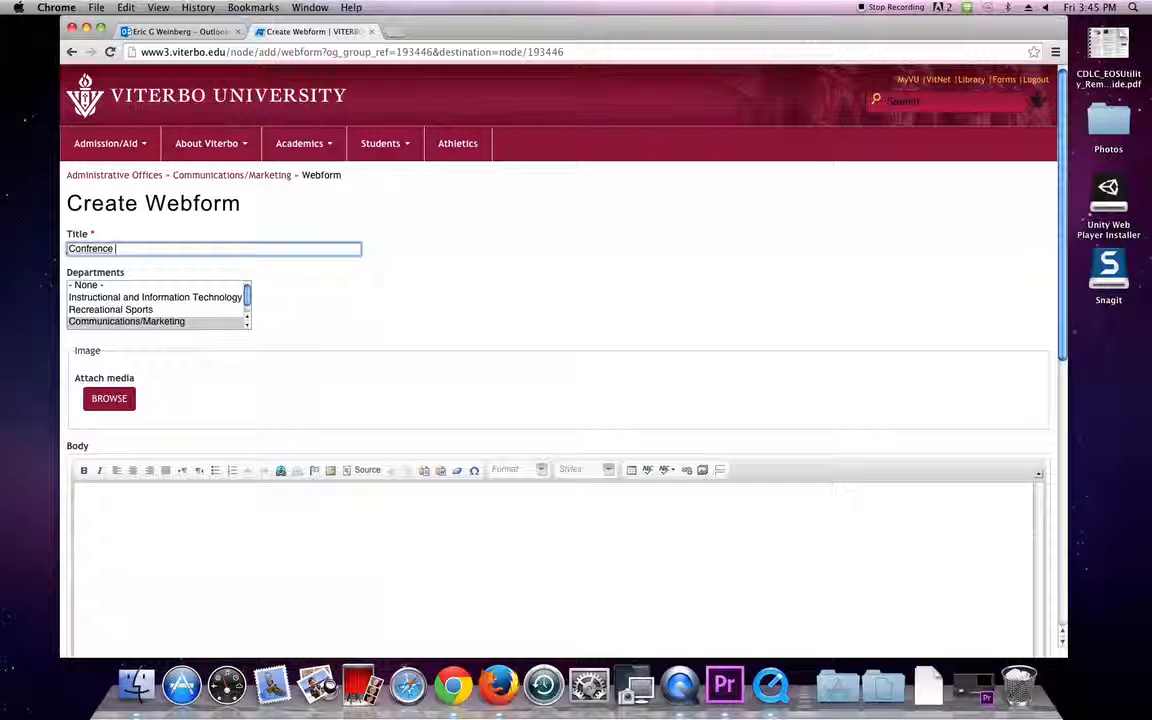
pyautogui.rightClick(87, 250)
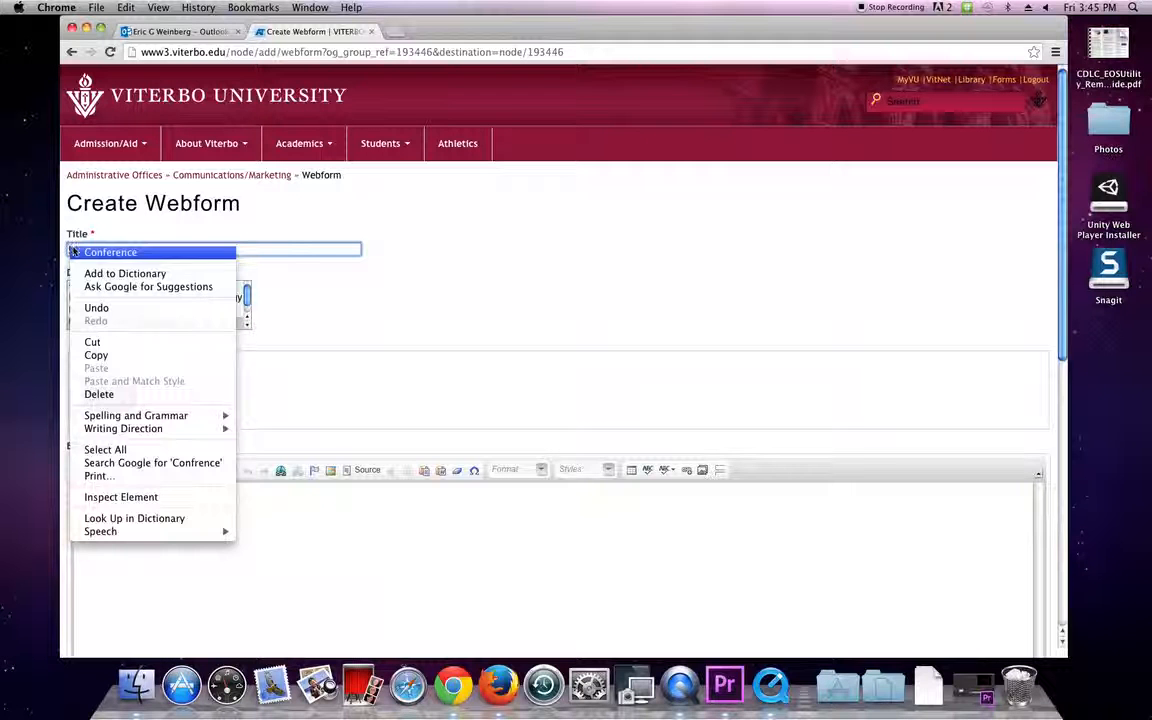
pyautogui.click(134, 251)
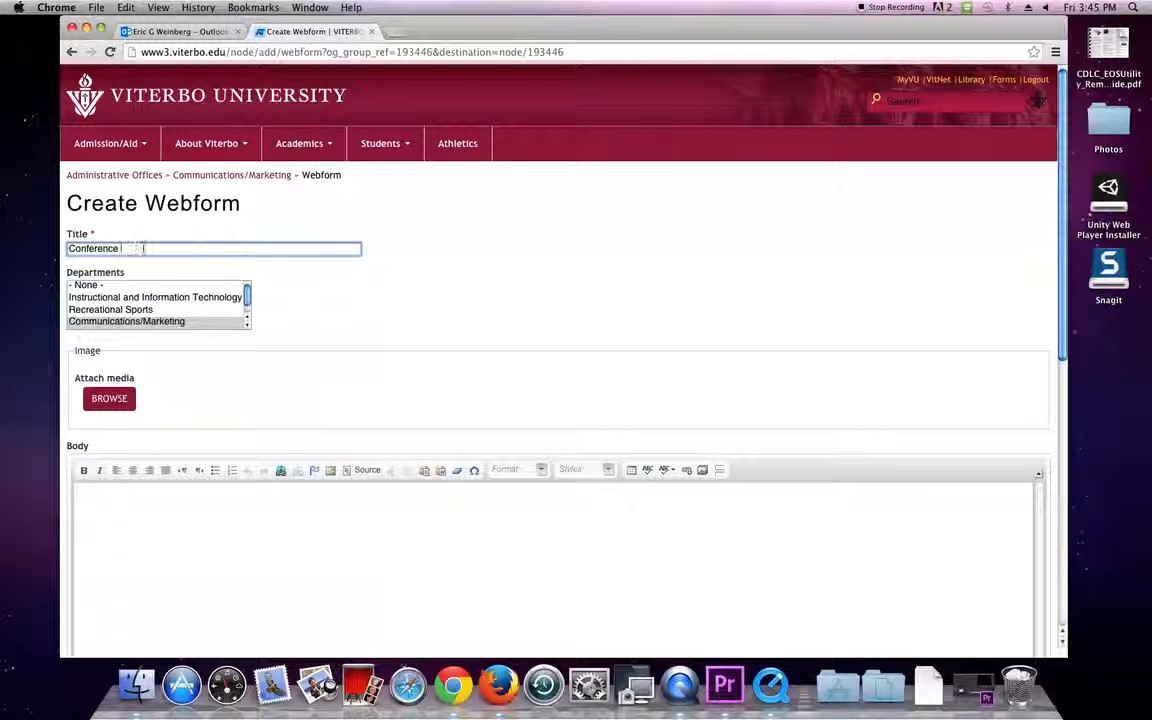
pyautogui.write('Reg')
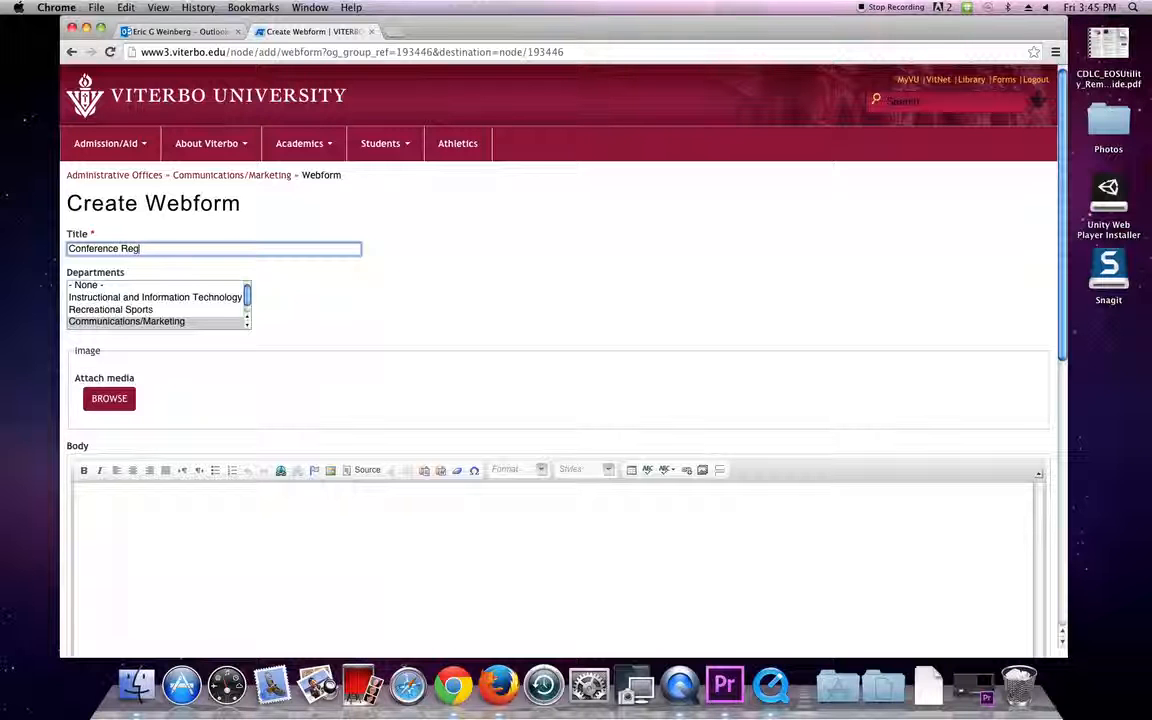
pyautogui.write('istration')
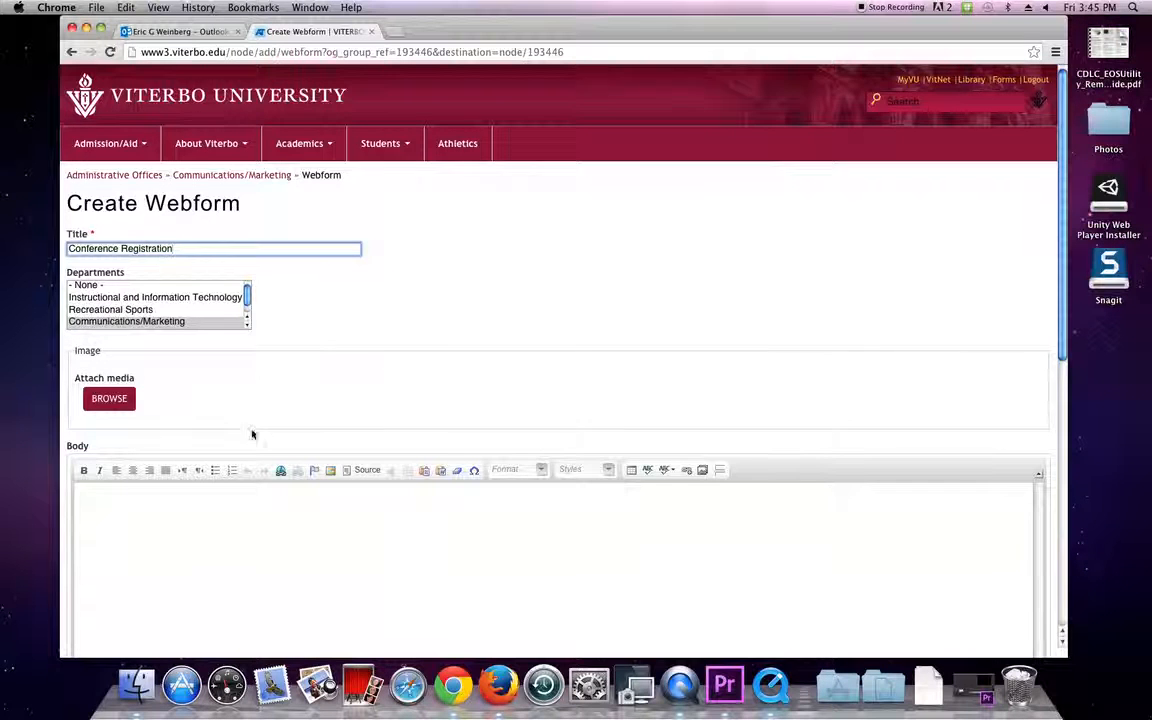
# Enter 'General Intro' as the body text and save the webform.
pyautogui.scroll(-3, 250, 410)
pyautogui.click(258, 360)
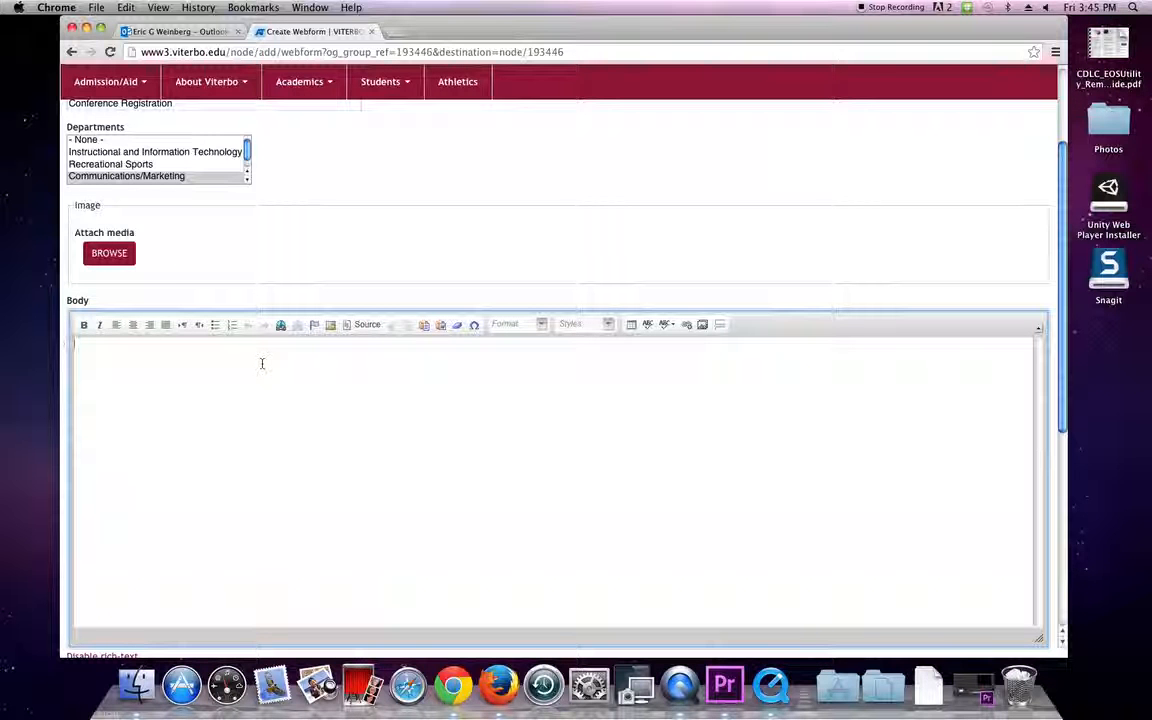
pyautogui.write('Gen')
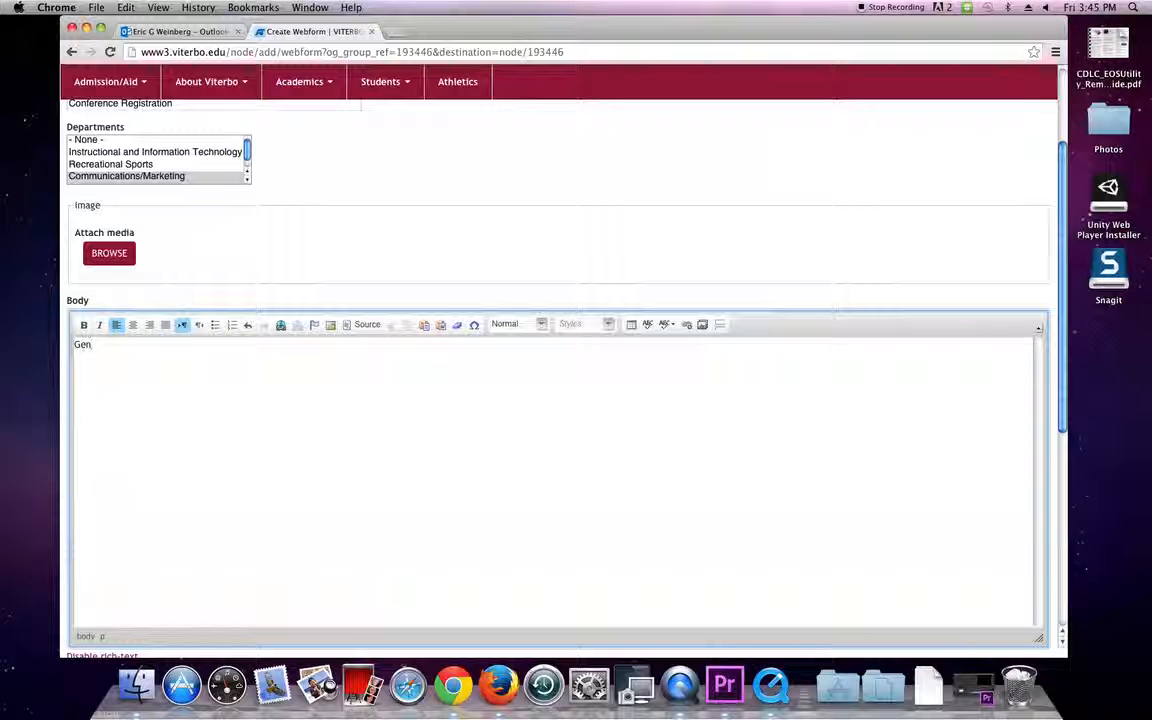
pyautogui.write('er')
pyautogui.write('al infor')
pyautogui.write('o')
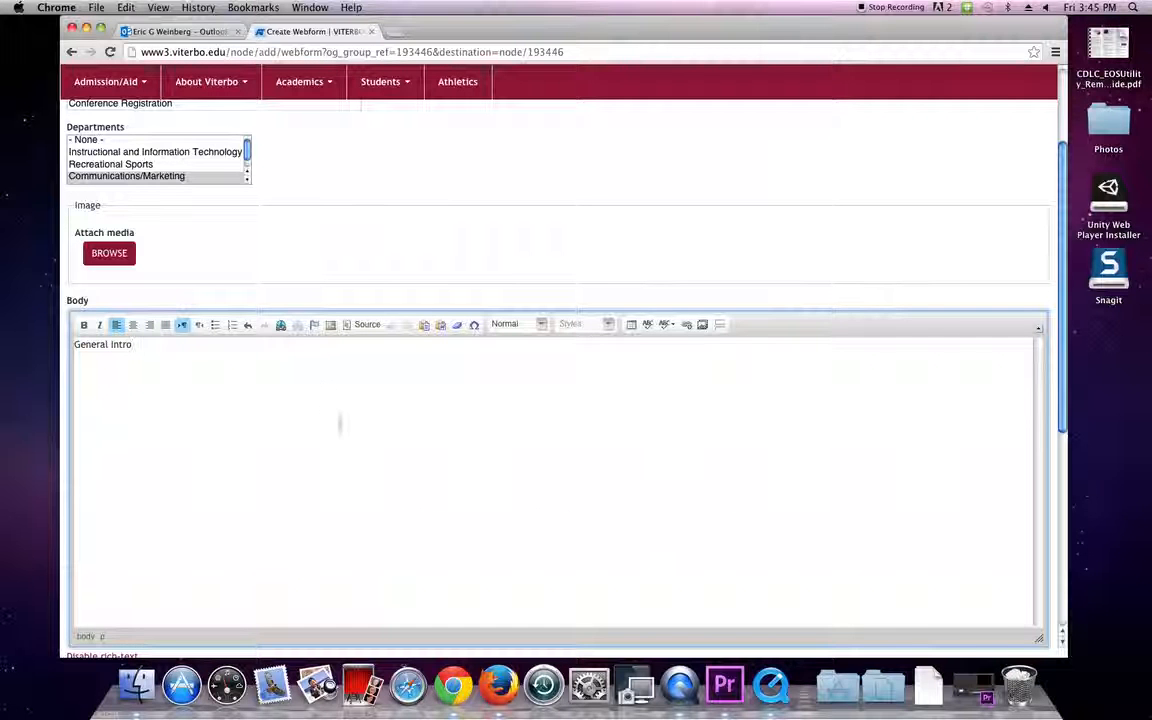
pyautogui.scroll(-5, 321, 398)
pyautogui.scroll(3, 373, 417)
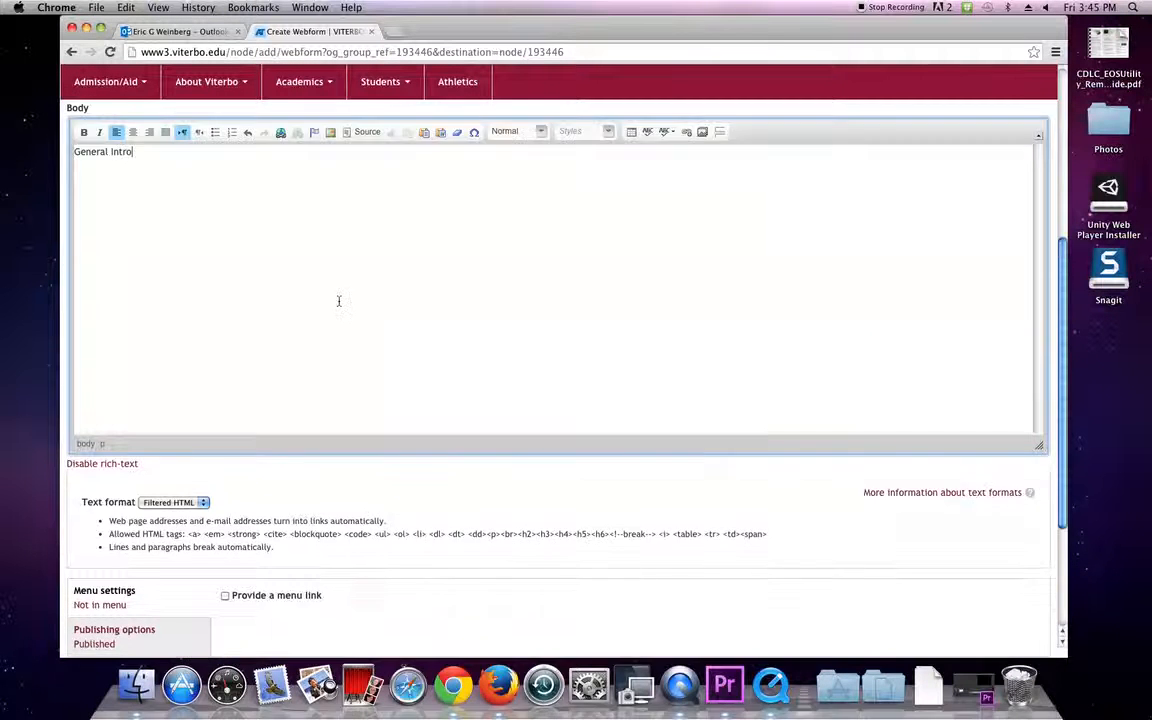
pyautogui.scroll(-3, 339, 301)
pyautogui.click(84, 482)
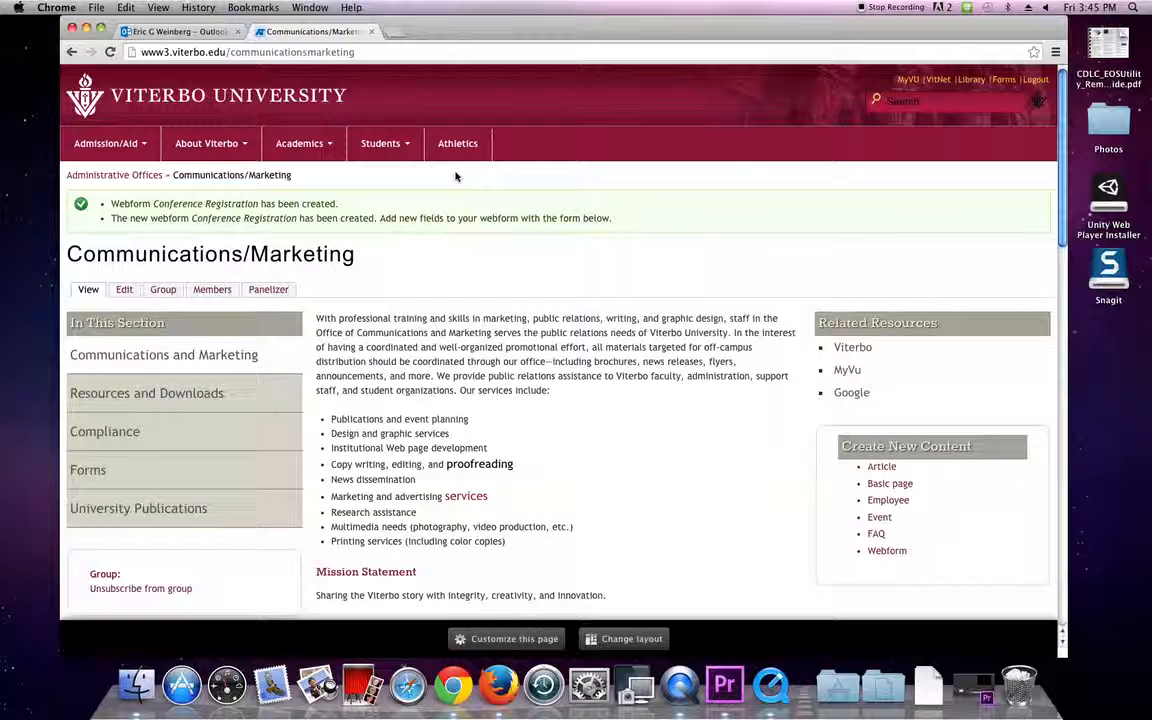
# Find Conference Registration in the group's content list and open it for editing.
pyautogui.scroll(-10, 455, 176)
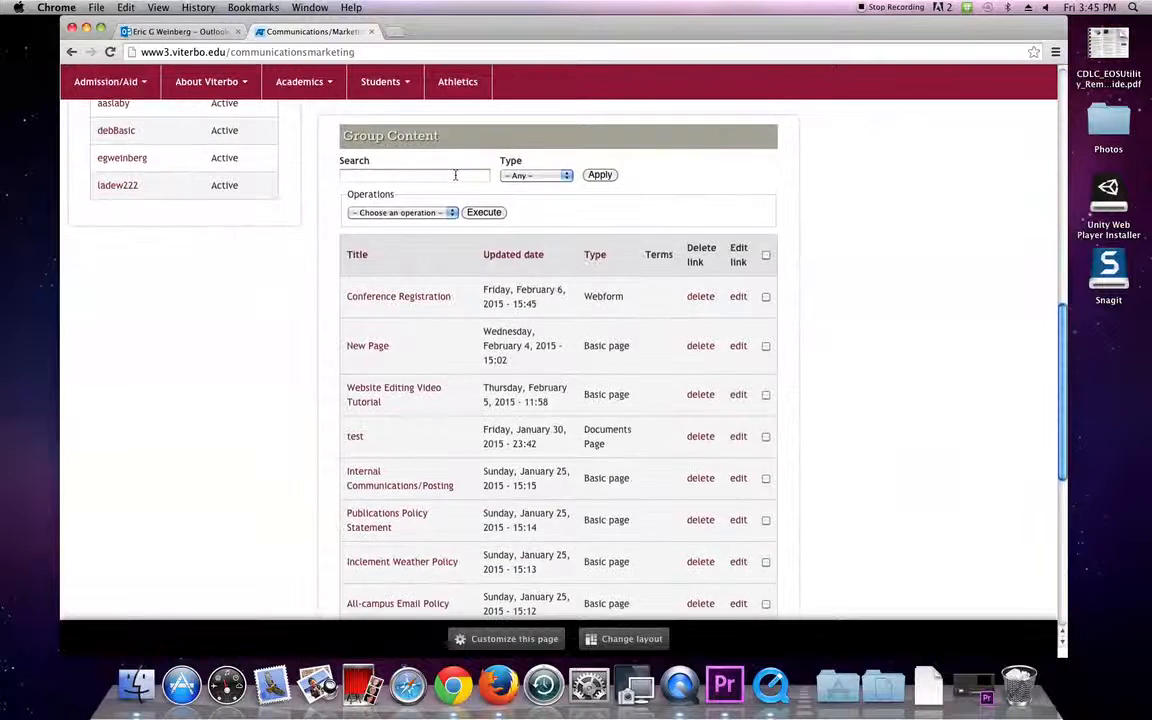
pyautogui.scroll(2, 455, 175)
pyautogui.scroll(1, 456, 176)
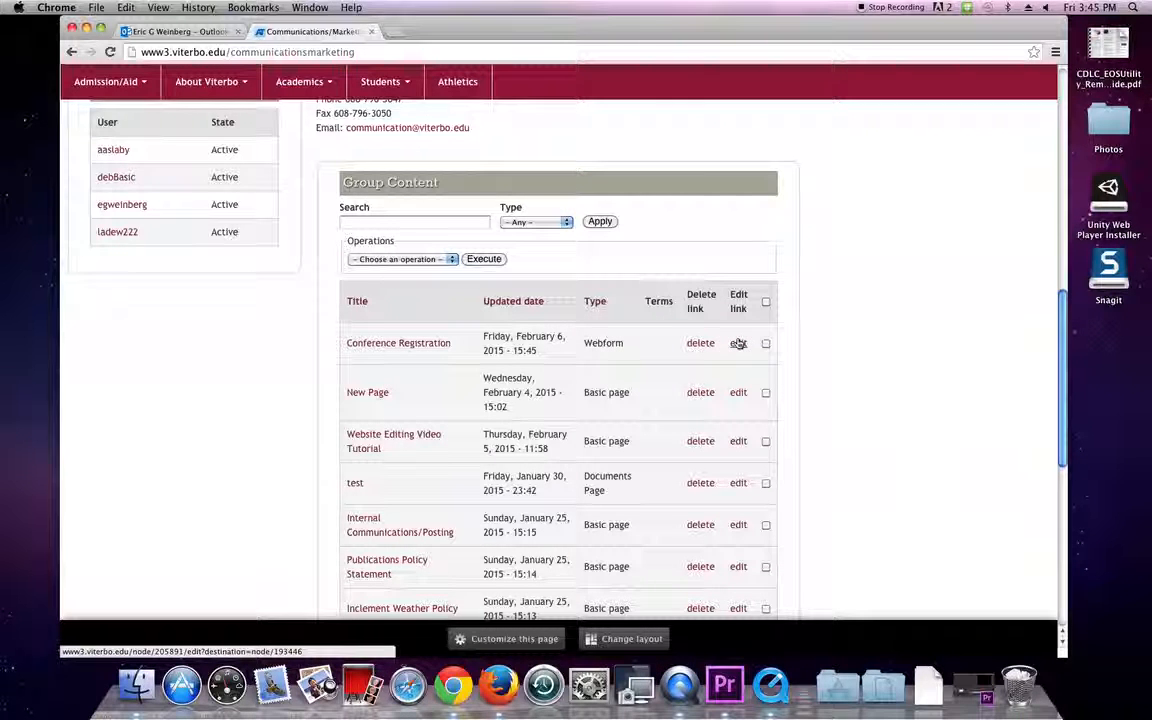
pyautogui.click(535, 221)
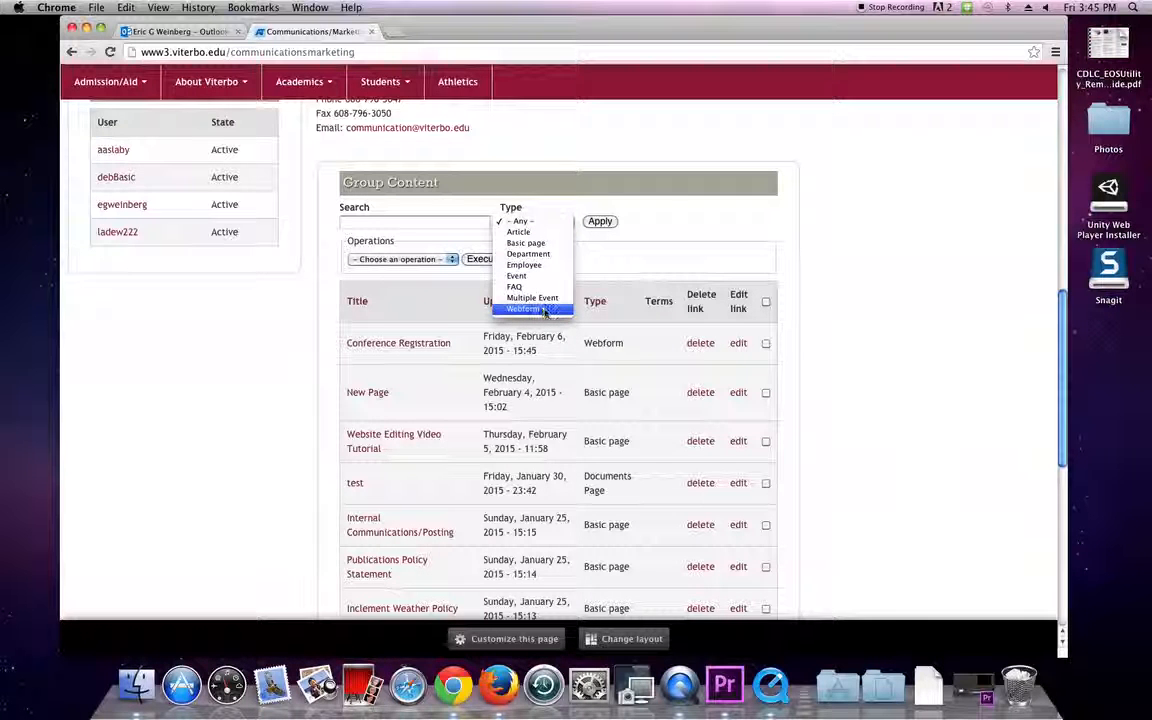
pyautogui.click(655, 343)
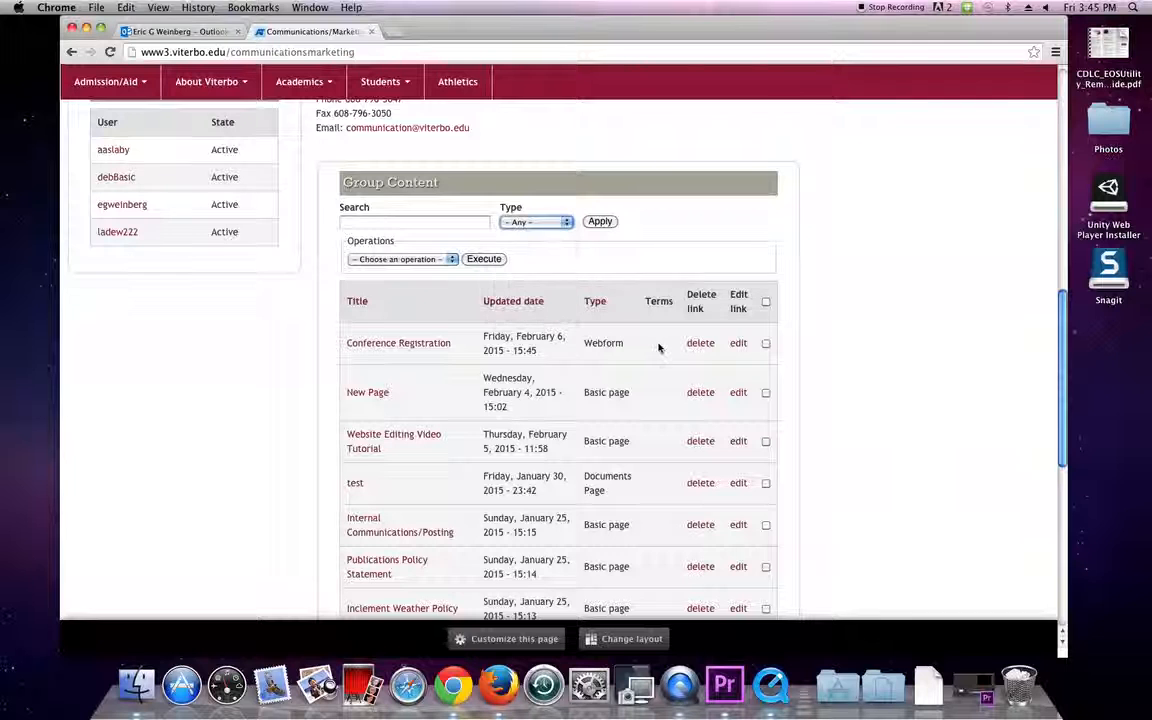
pyautogui.click(737, 346)
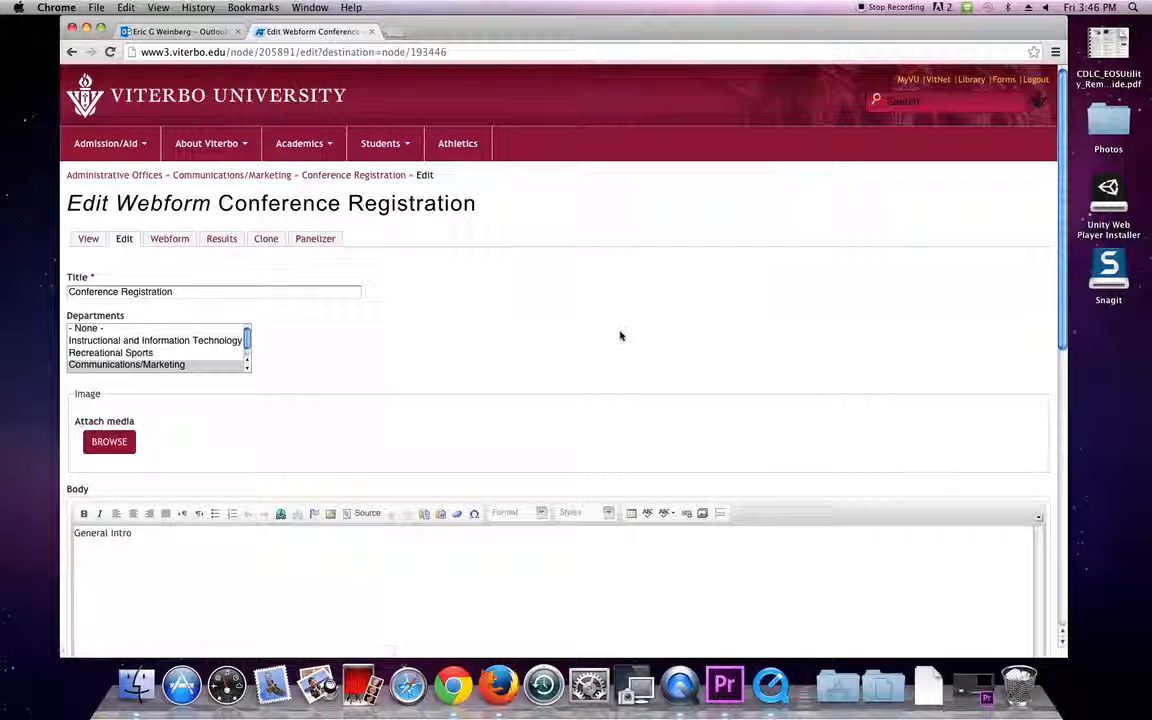
# Switch to the Webform tab to build the form's fields.
pyautogui.scroll(-2, 543, 334)
pyautogui.scroll(2, 543, 334)
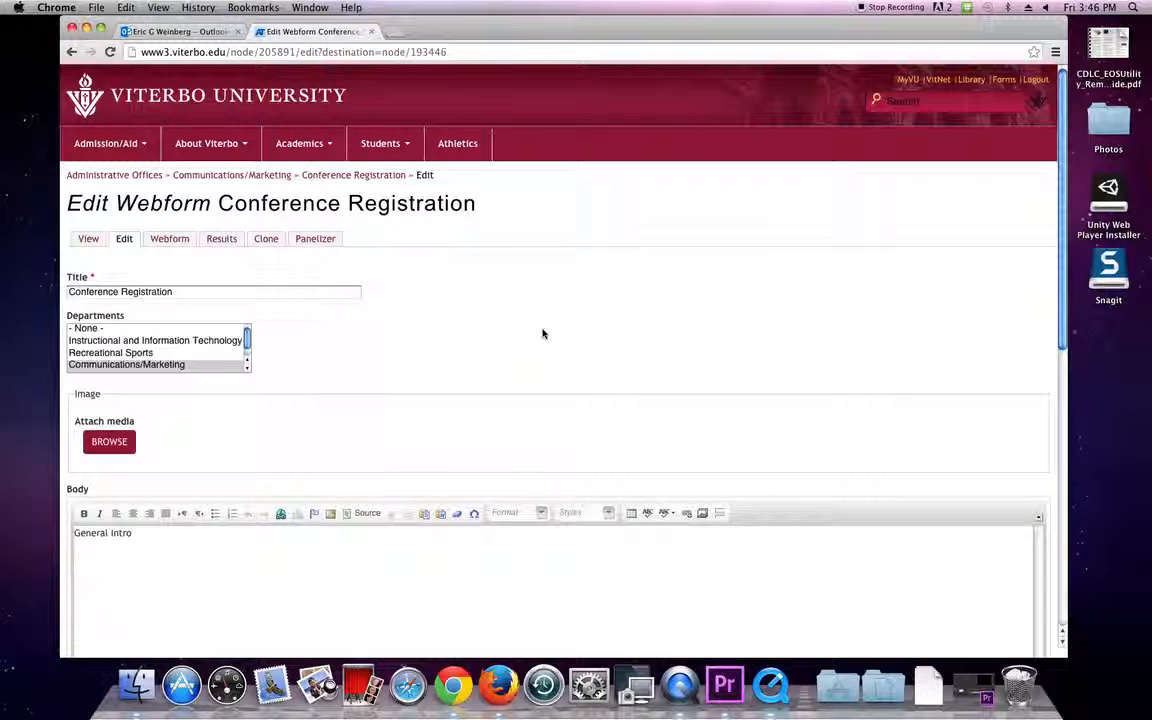
pyautogui.click(326, 291)
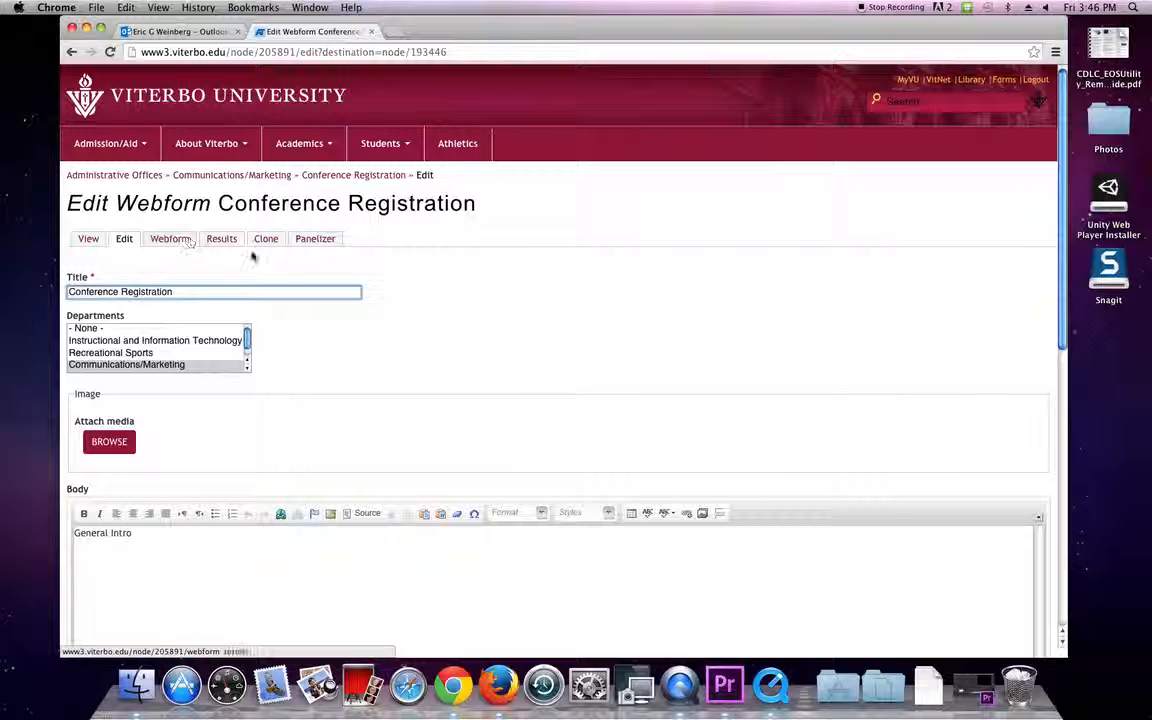
pyautogui.click(168, 240)
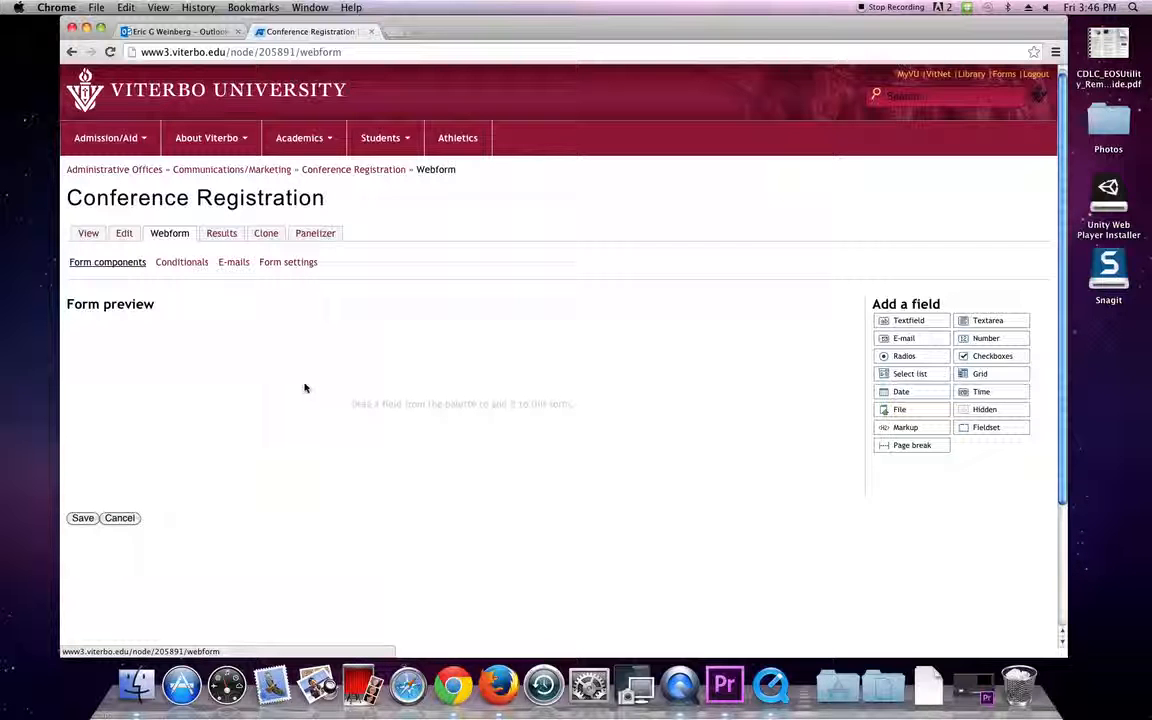
# Drag a Textfield from Add a field into the empty Form preview.
pyautogui.moveTo(919, 321); pyautogui.dragTo(213, 336)
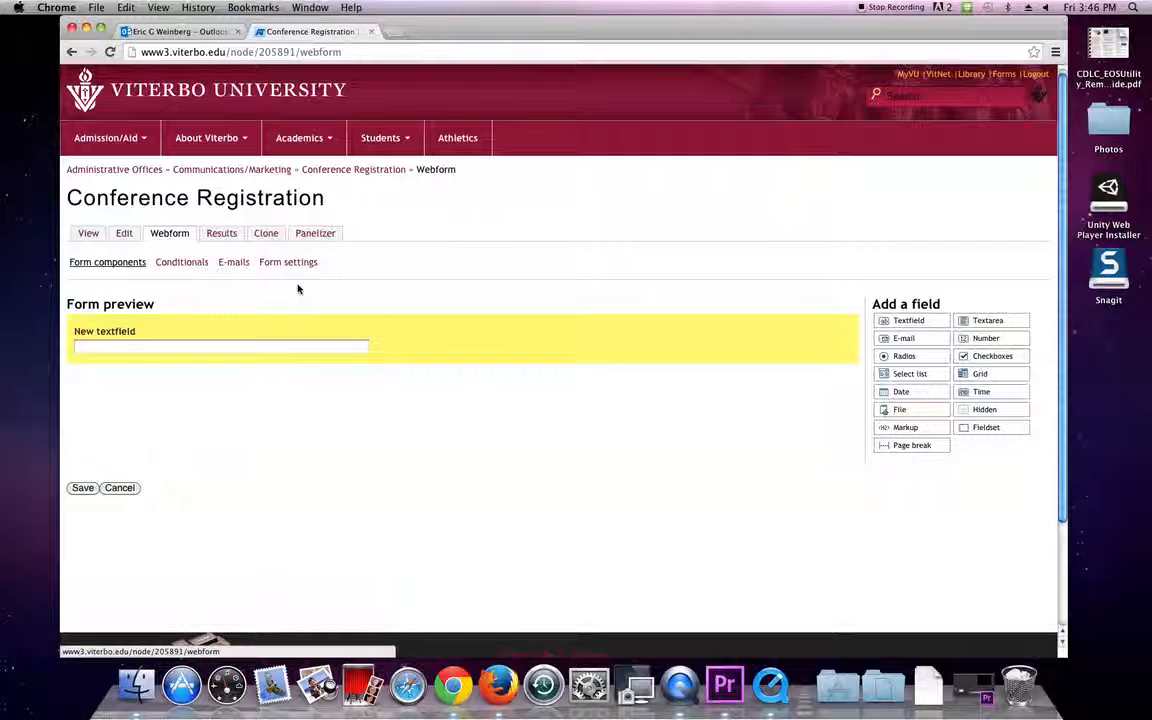
pyautogui.moveTo(234, 337)
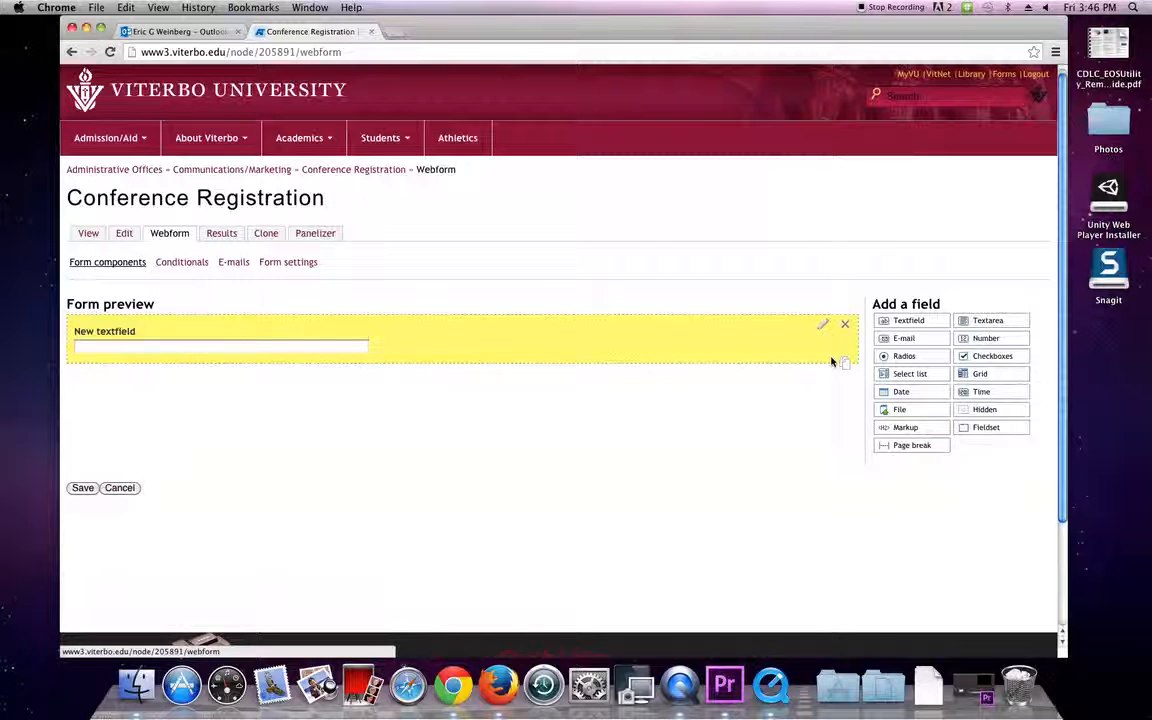
# Rename the new text field's title to 'Name'.
pyautogui.click(822, 325)
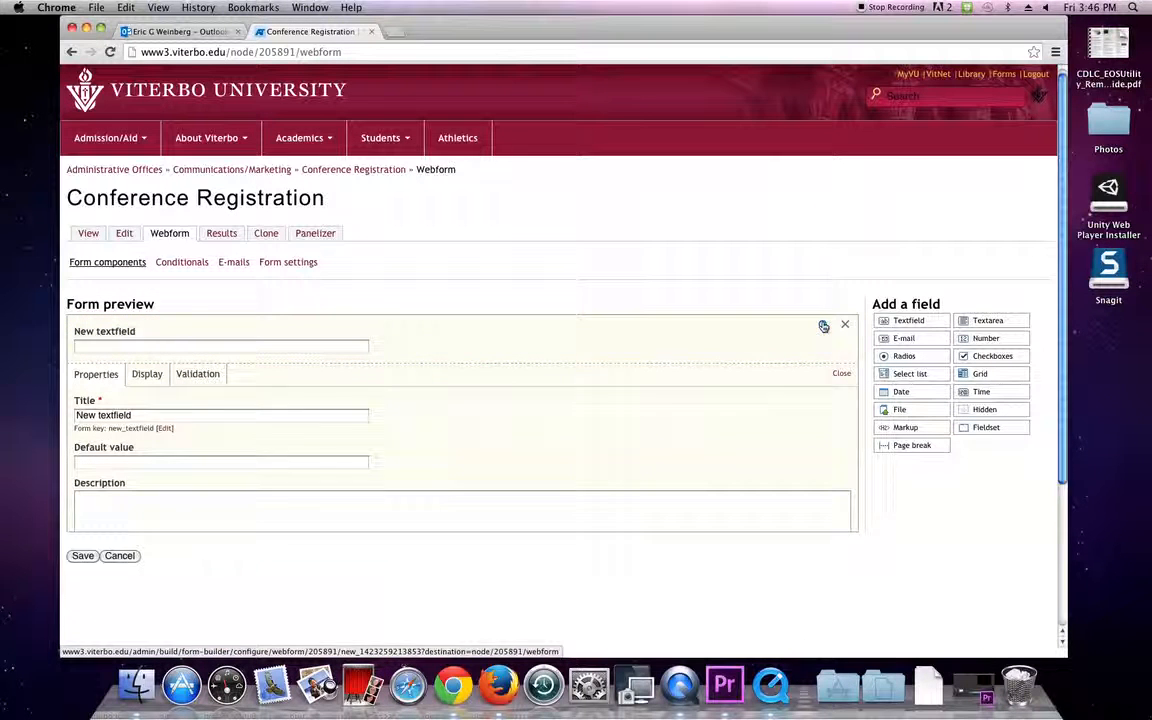
pyautogui.moveTo(147, 415); pyautogui.dragTo(2, 369)
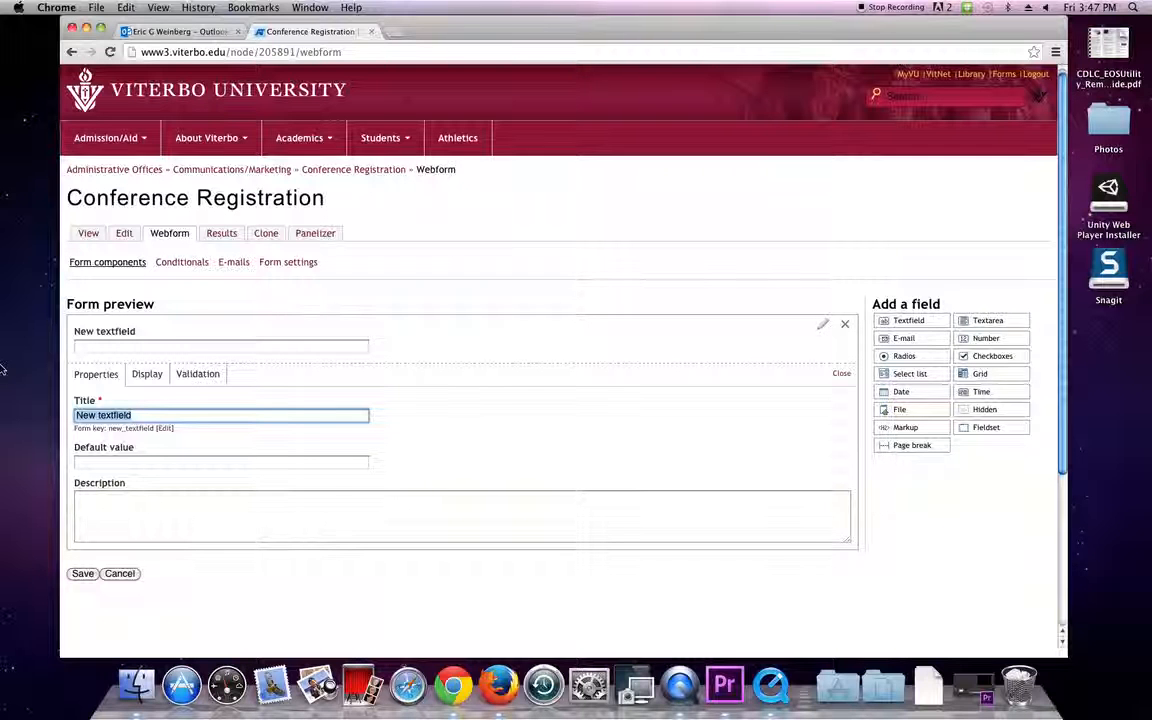
pyautogui.write('Name')
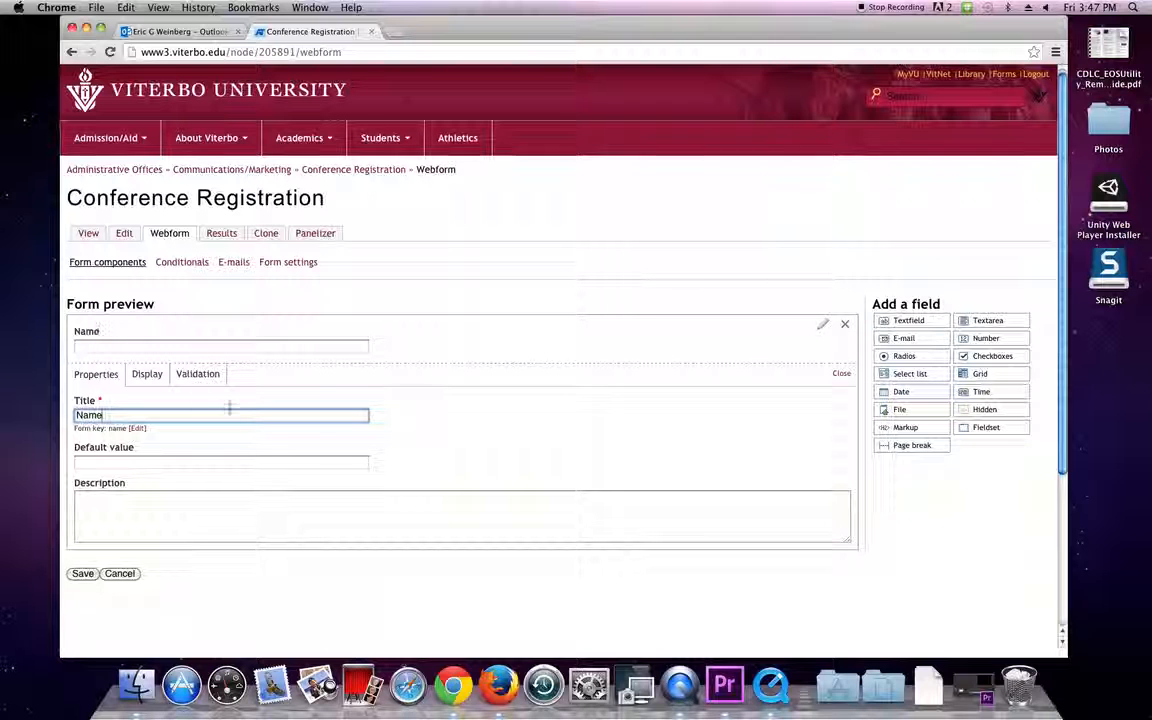
pyautogui.click(842, 376)
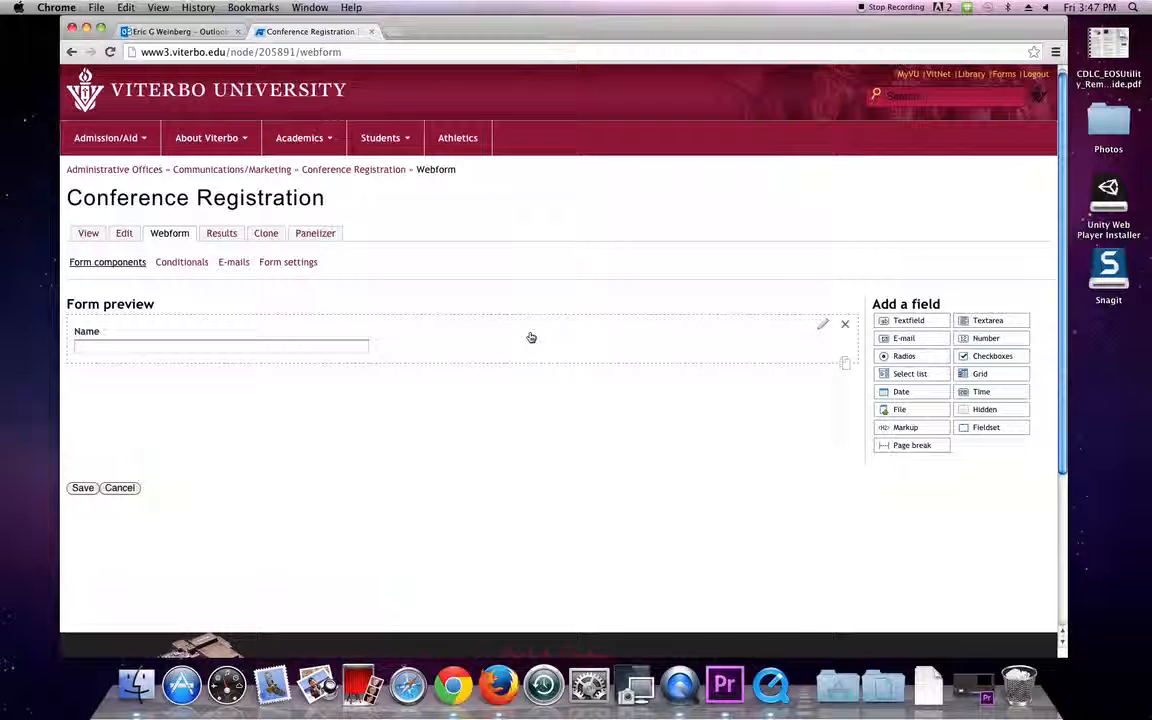
# Set the Name field's display size to 35 and make it required.
pyautogui.click(822, 327)
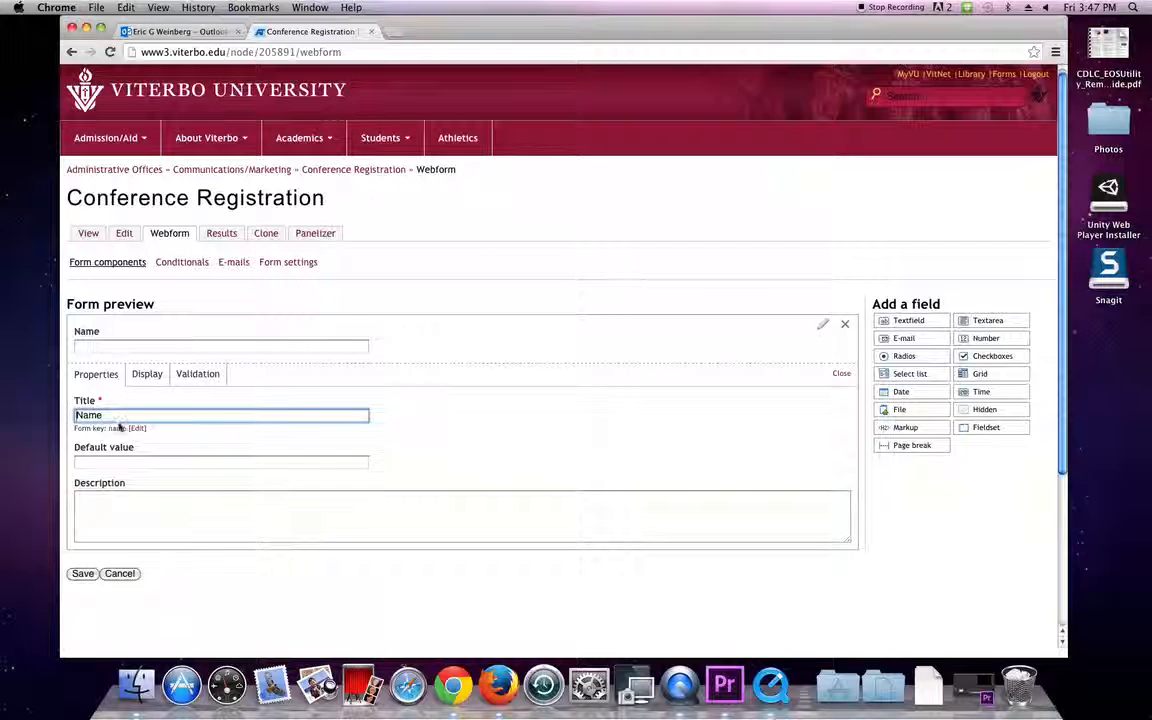
pyautogui.click(146, 374)
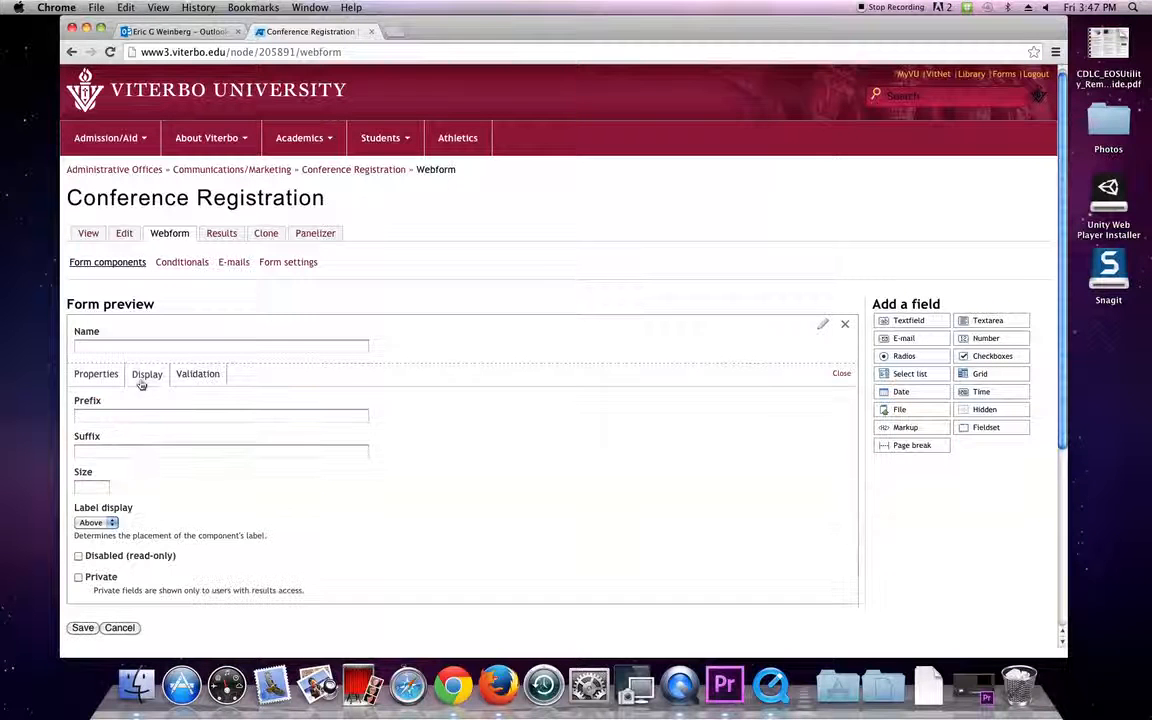
pyautogui.click(97, 523)
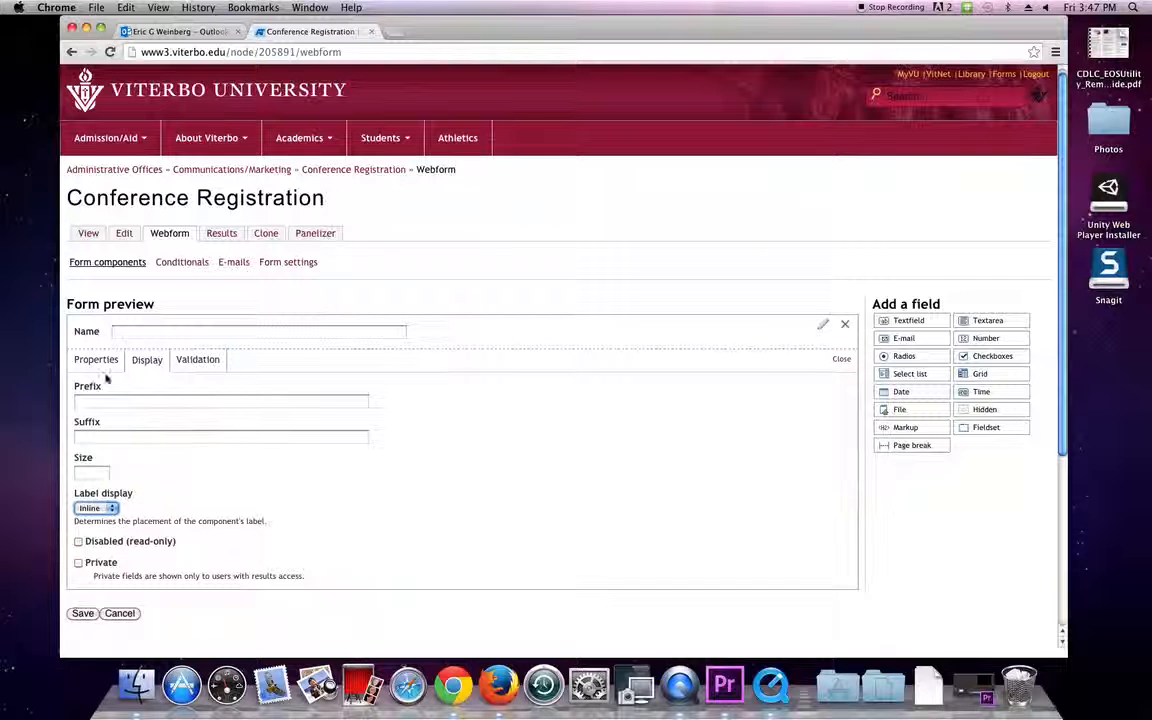
pyautogui.click(100, 475)
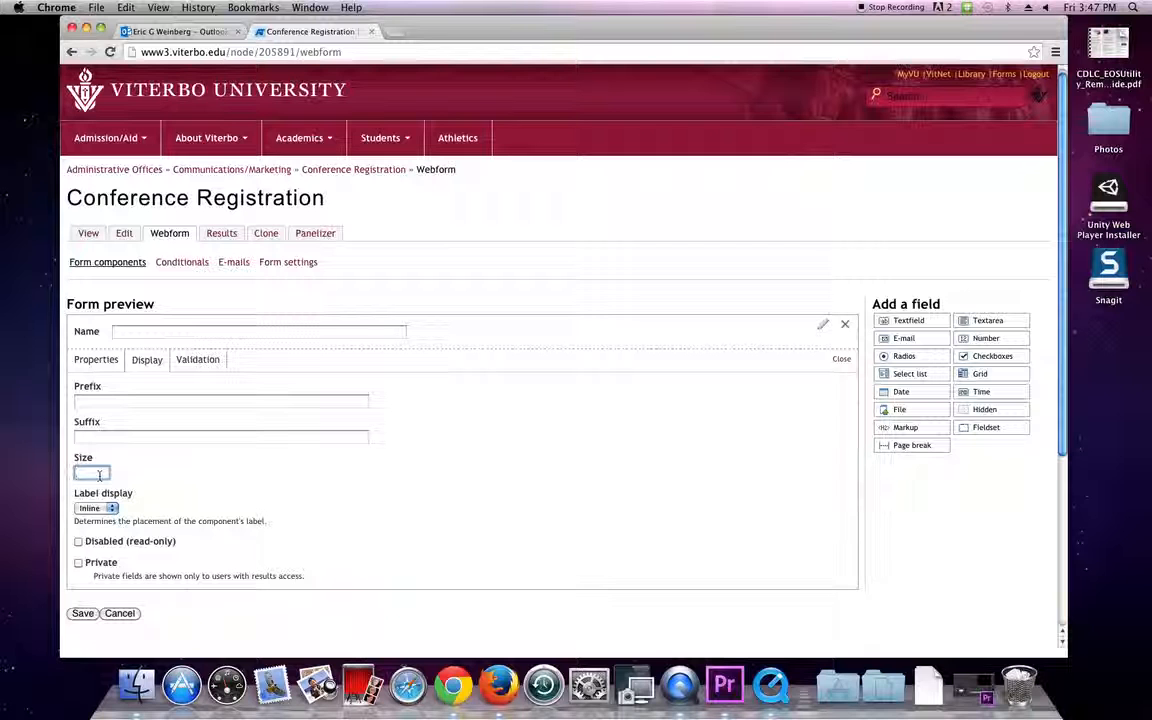
pyautogui.write('30')
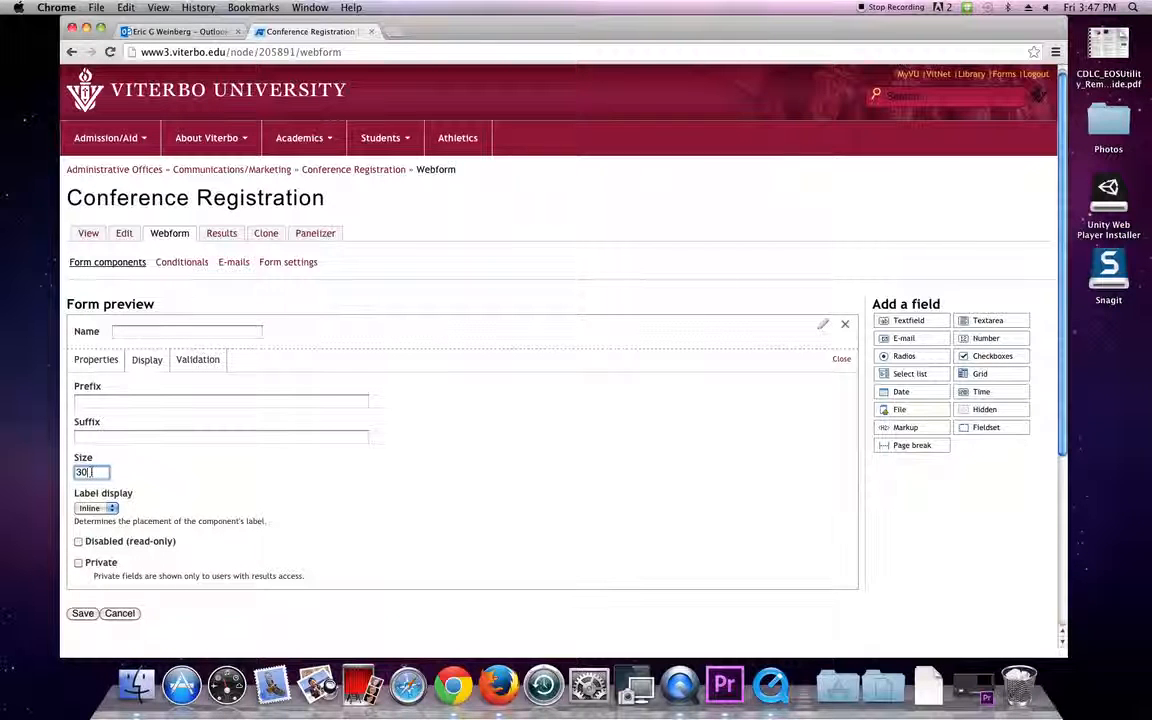
pyautogui.doubleClick(82, 474)
pyautogui.write('35')
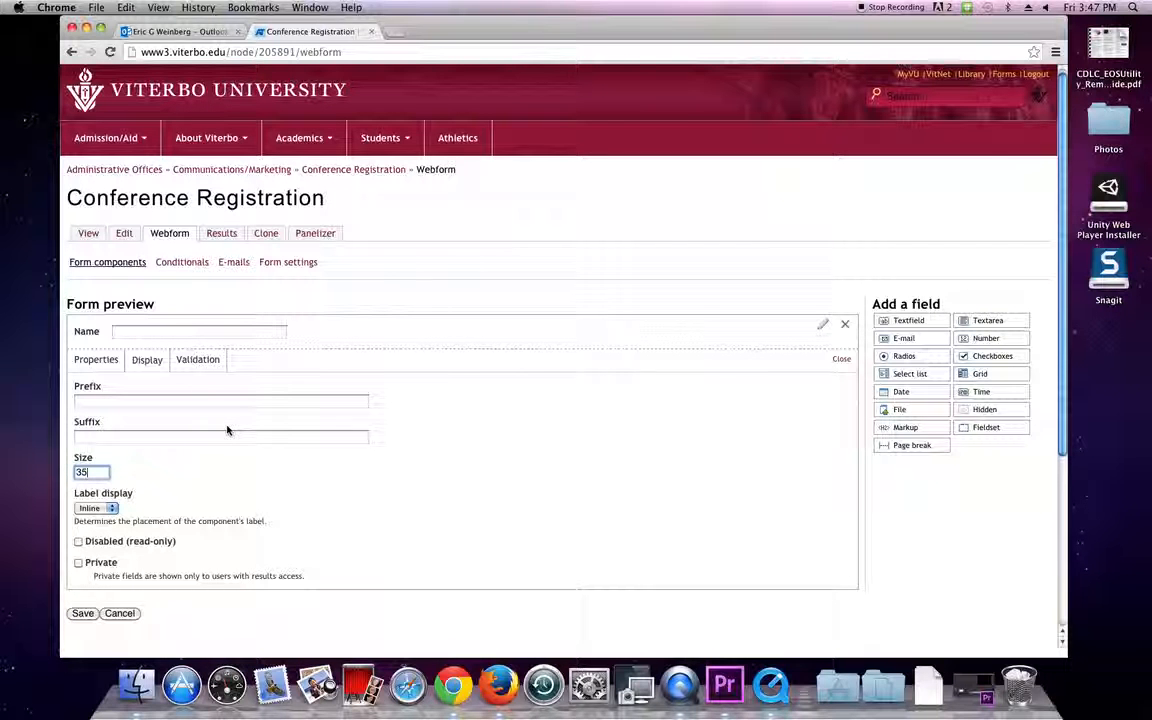
pyautogui.click(212, 363)
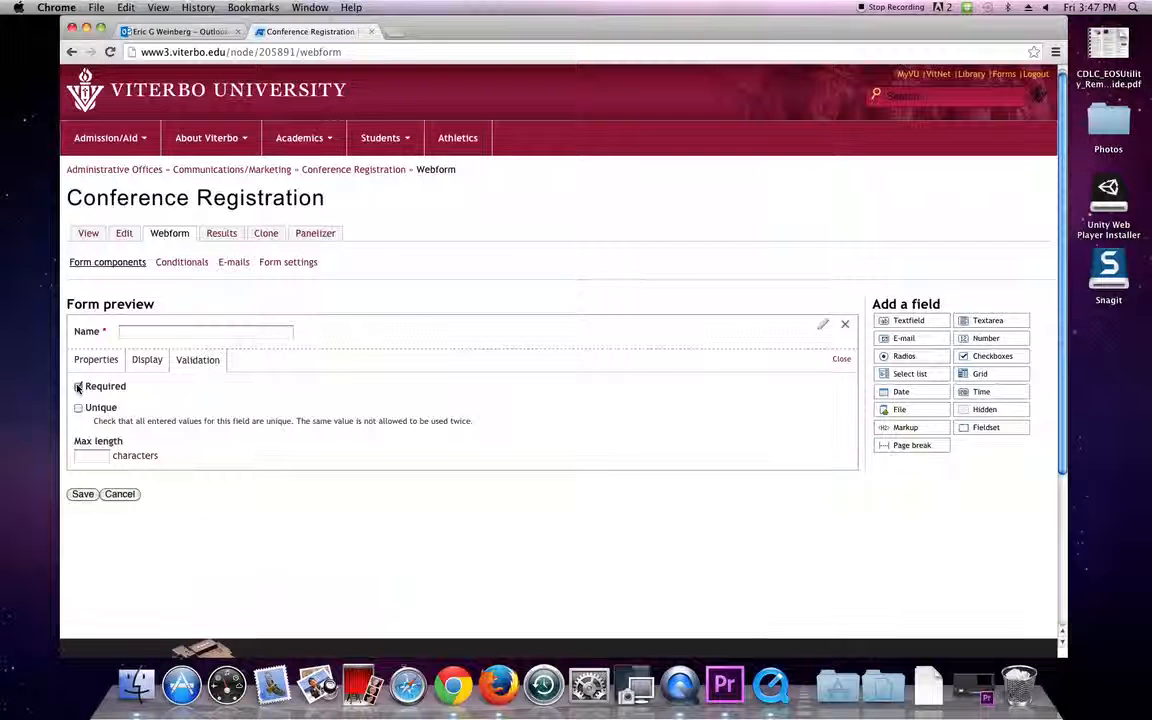
pyautogui.click(90, 456)
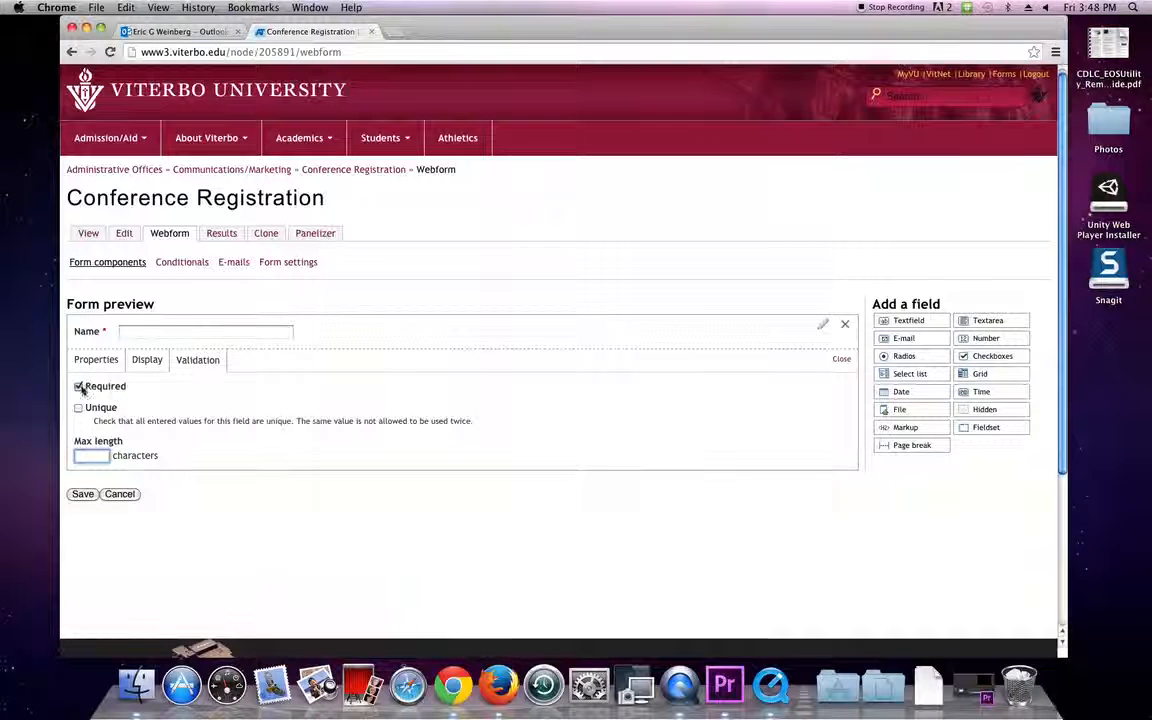
pyautogui.click(841, 360)
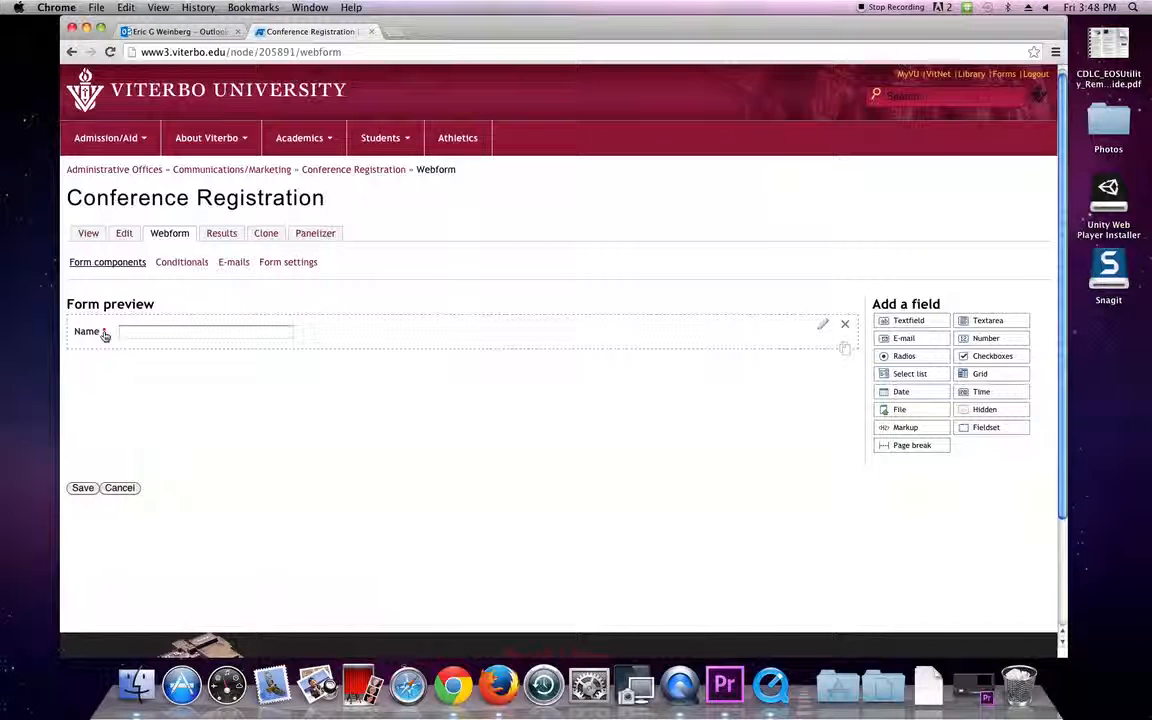
# Clone the Name field and retitle the copy 'How Are You'.
pyautogui.moveTo(104, 335)
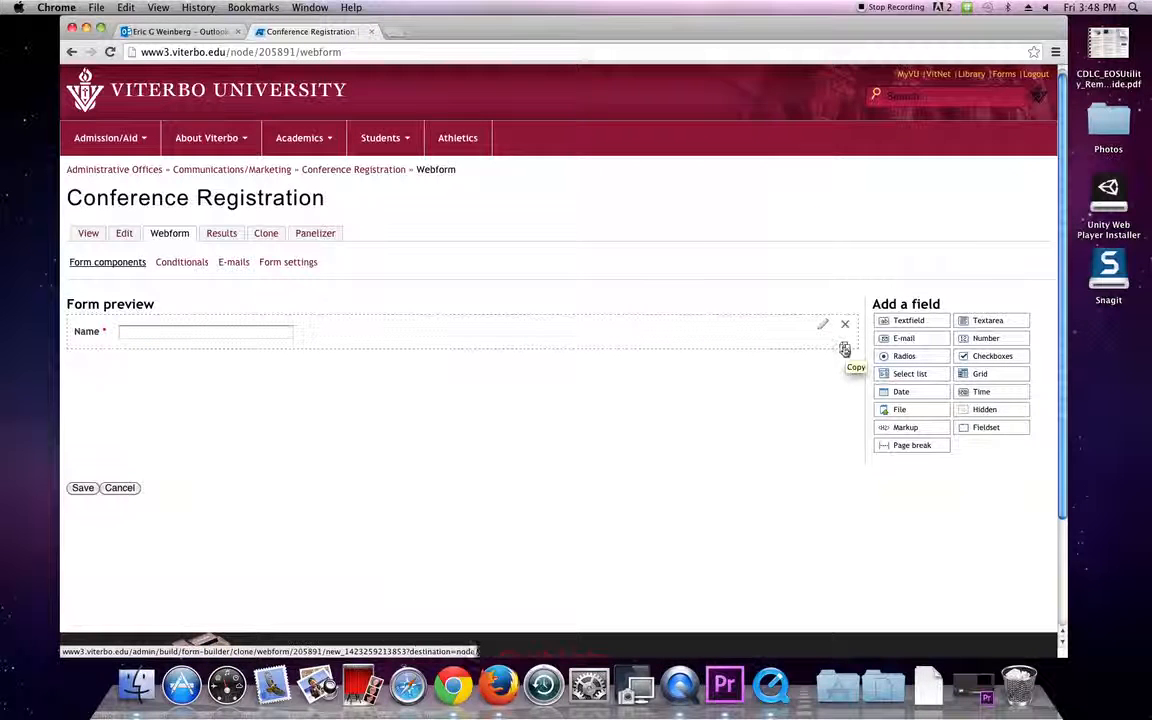
pyautogui.click(845, 351)
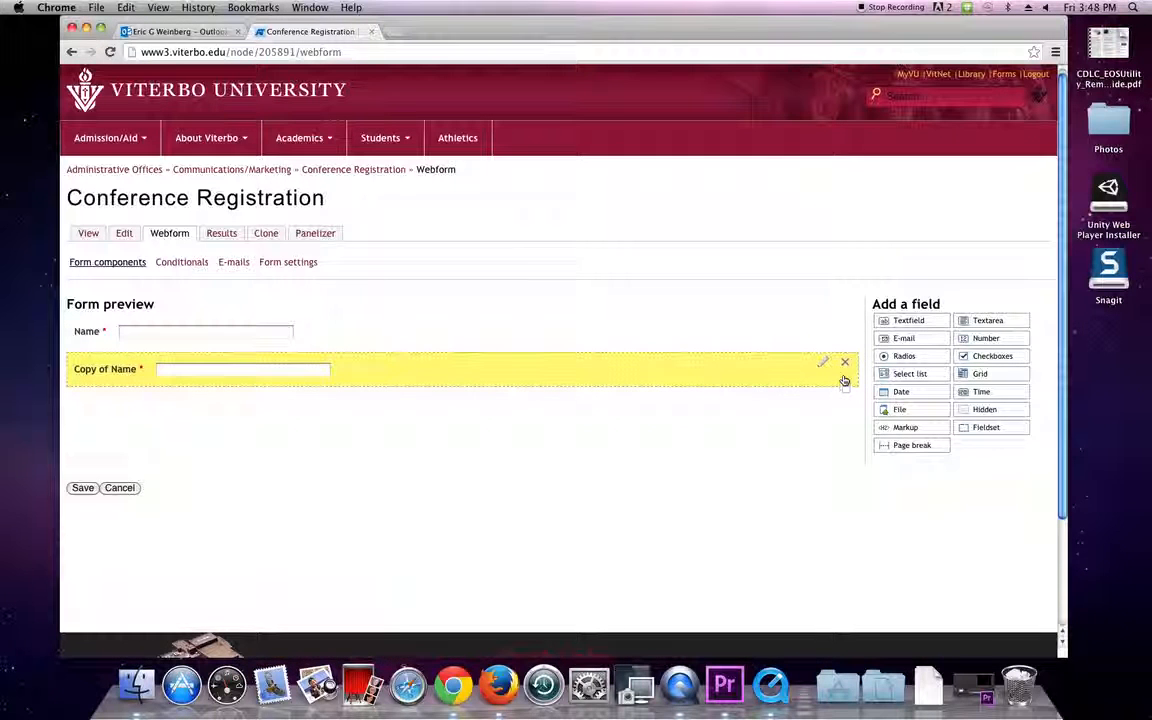
pyautogui.click(821, 365)
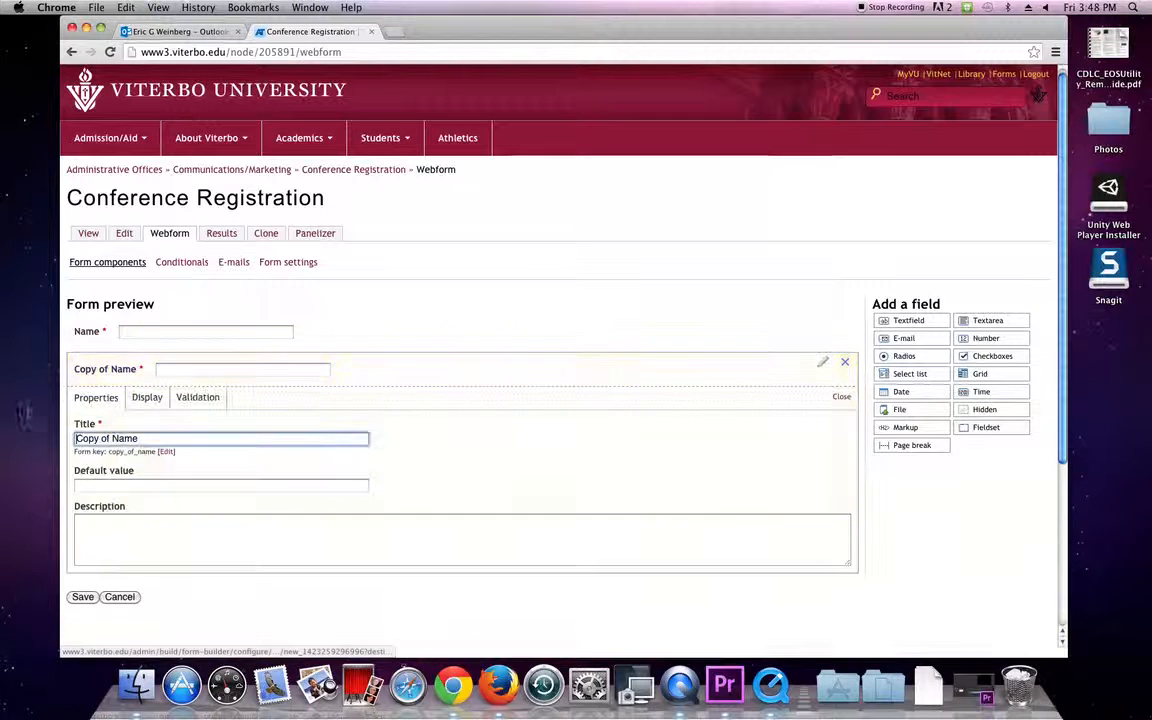
pyautogui.moveTo(154, 438); pyautogui.dragTo(2, 397)
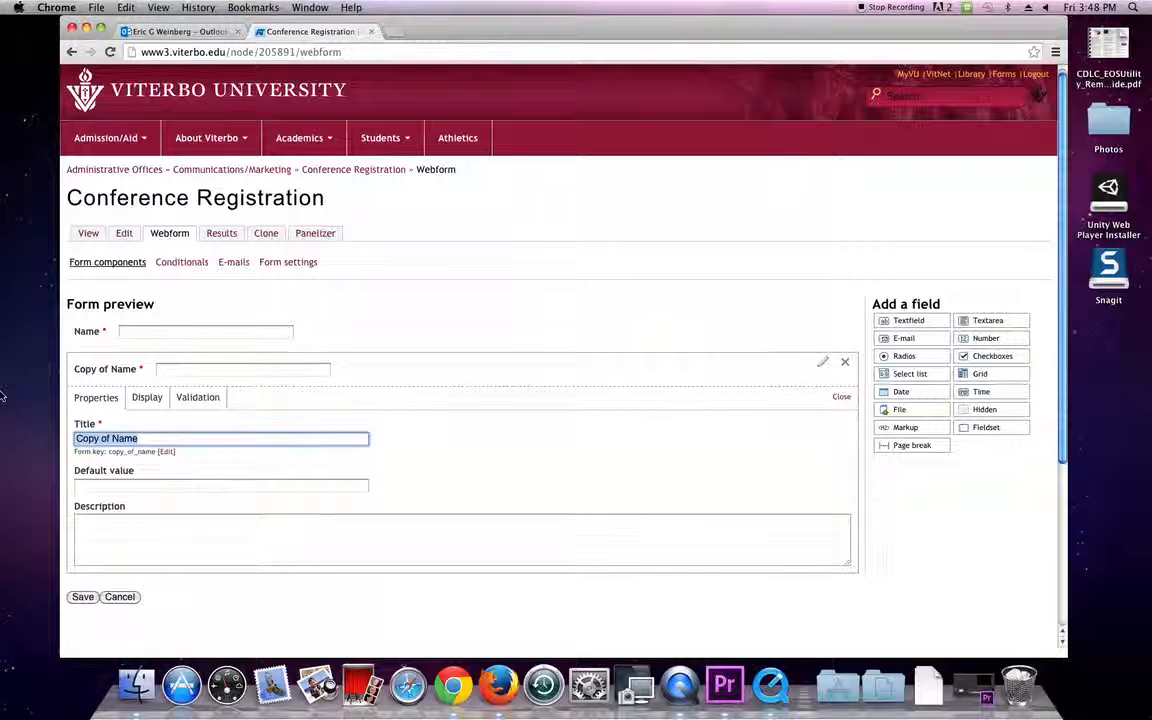
pyautogui.write('How You')
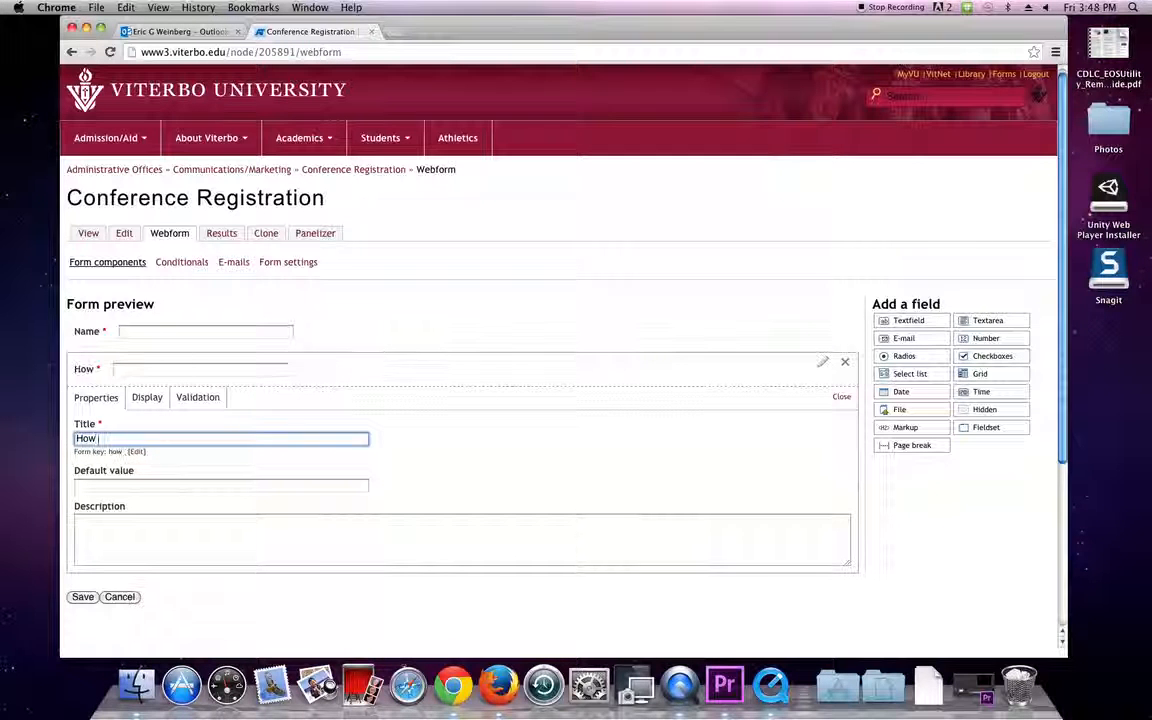
pyautogui.press('BackSpace')
pyautogui.press('BackSpace')
pyautogui.press('BackSpace')
pyautogui.write('Ar')
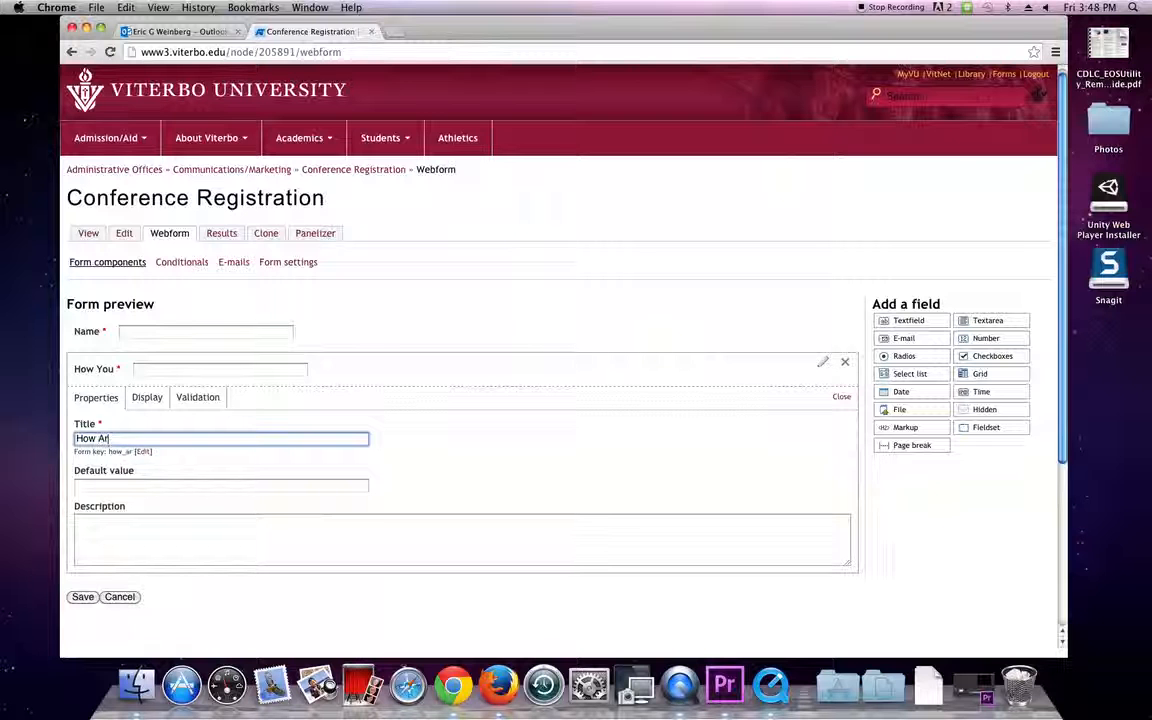
pyautogui.write('e You')
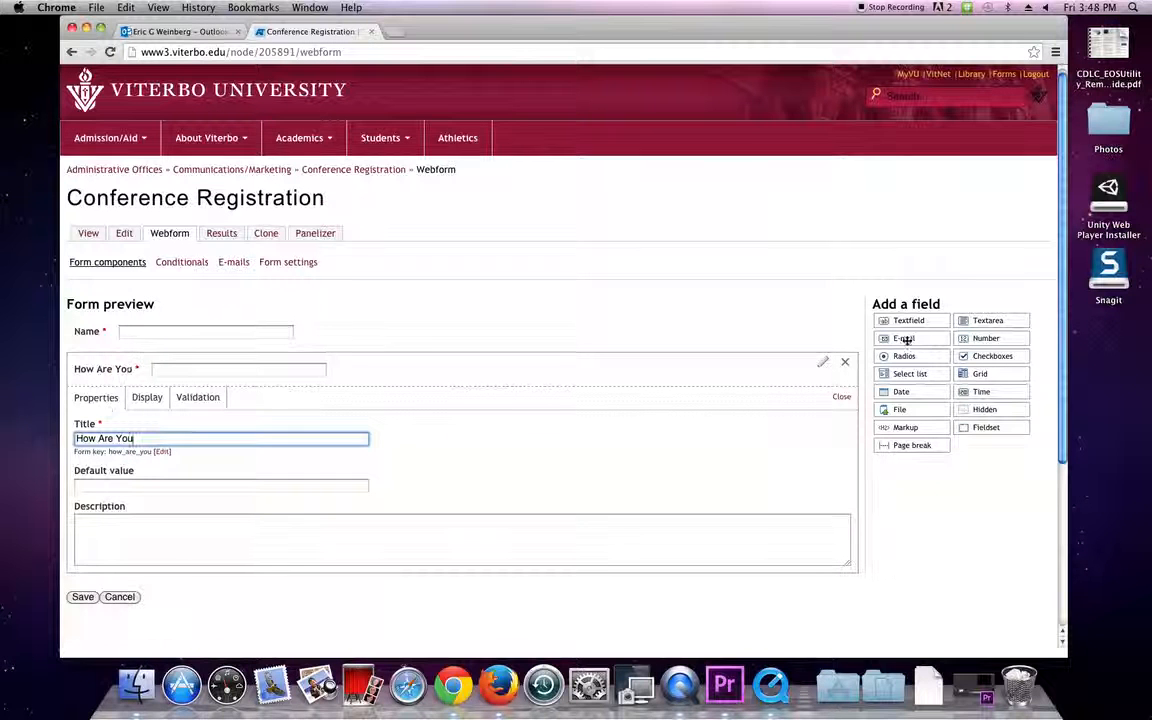
pyautogui.click(833, 402)
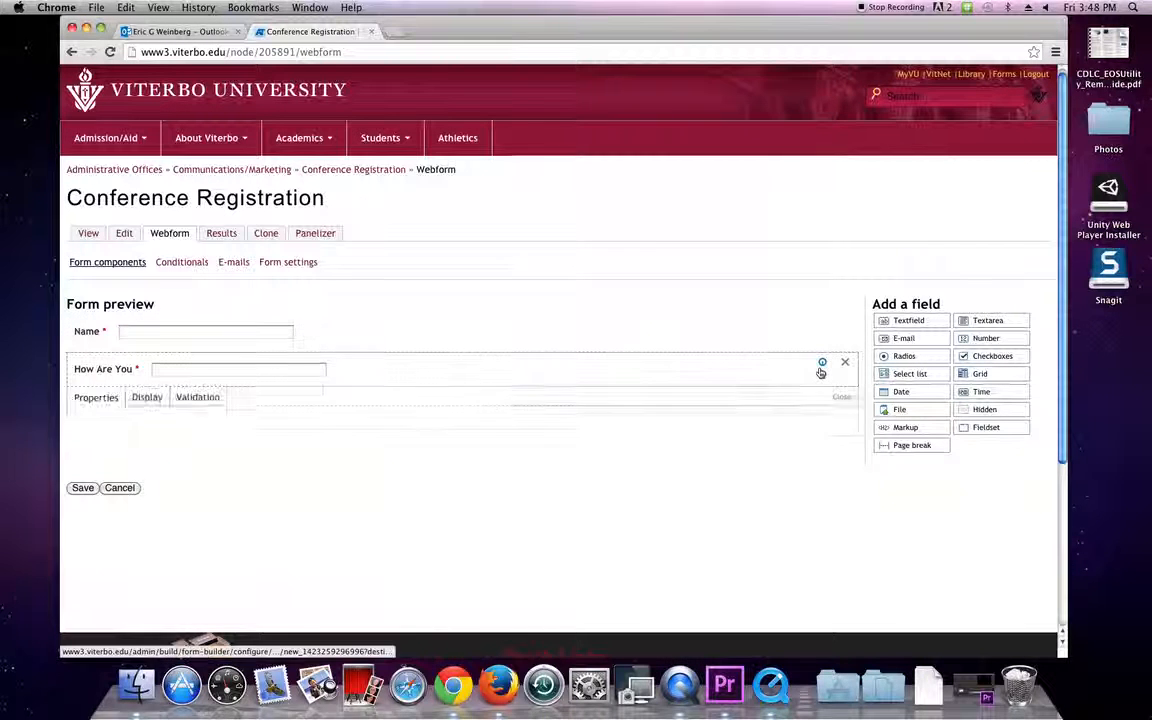
# Change the How Are You field's size from 35 to 55 and save.
pyautogui.click(820, 370)
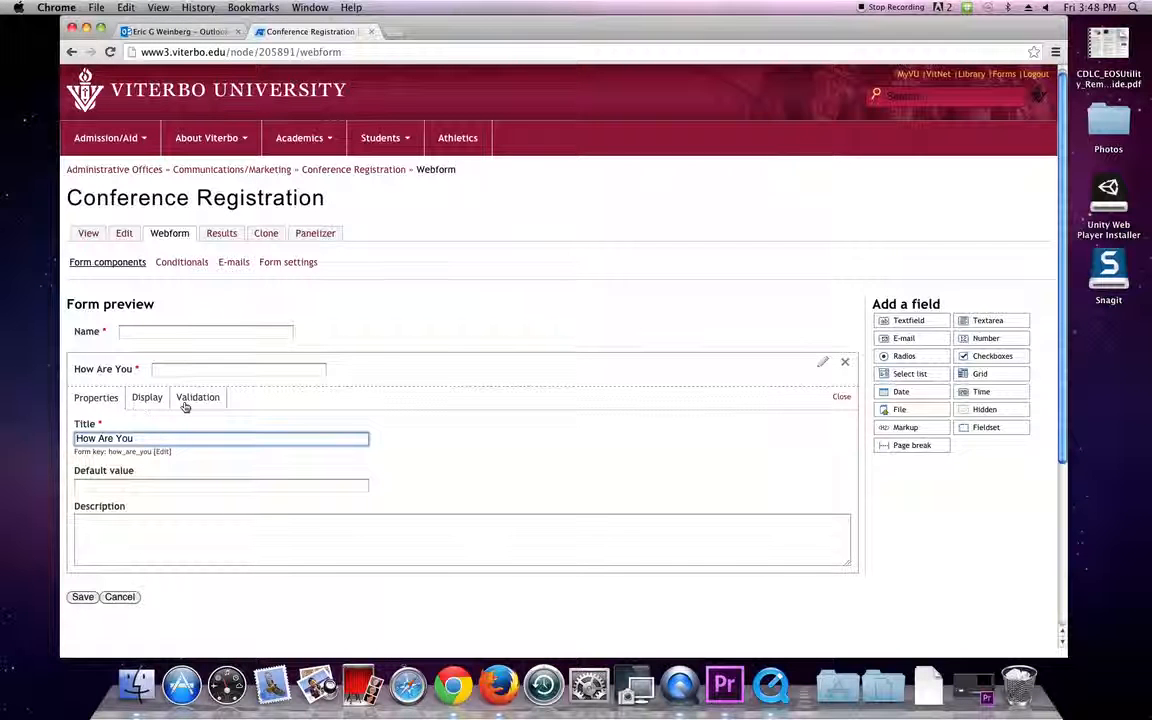
pyautogui.click(140, 401)
pyautogui.moveTo(94, 508); pyautogui.dragTo(73, 509)
pyautogui.write('55')
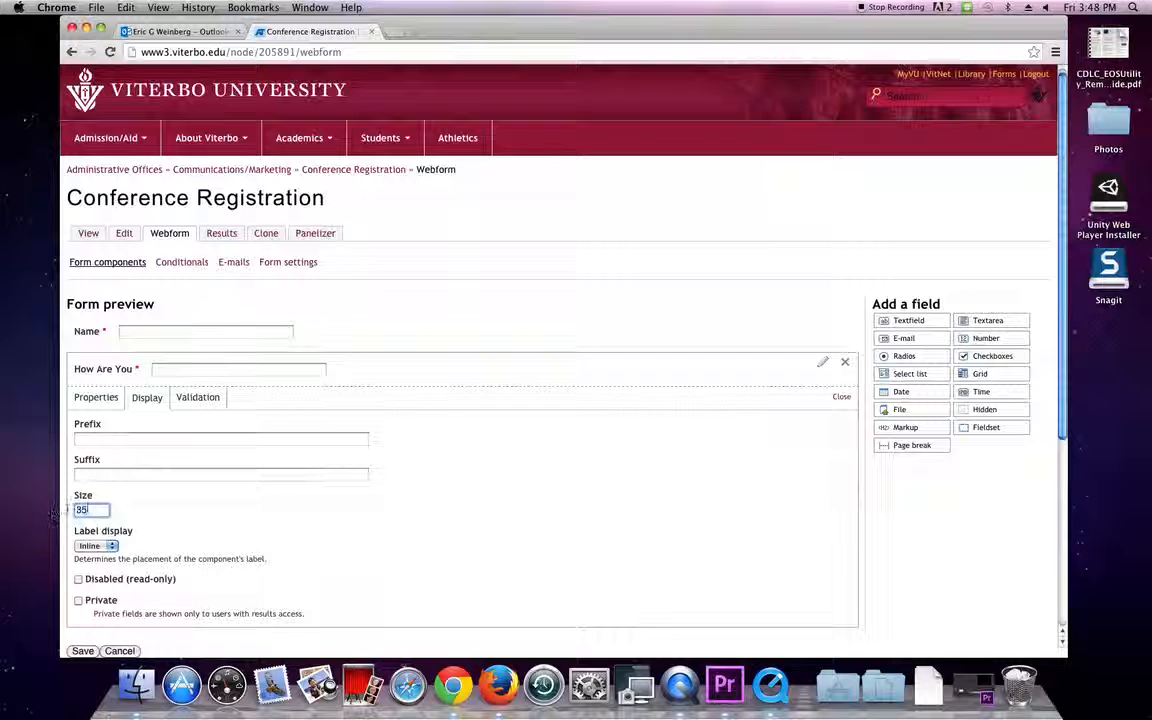
pyautogui.scroll(-1, 187, 497)
pyautogui.scroll(-2, 187, 497)
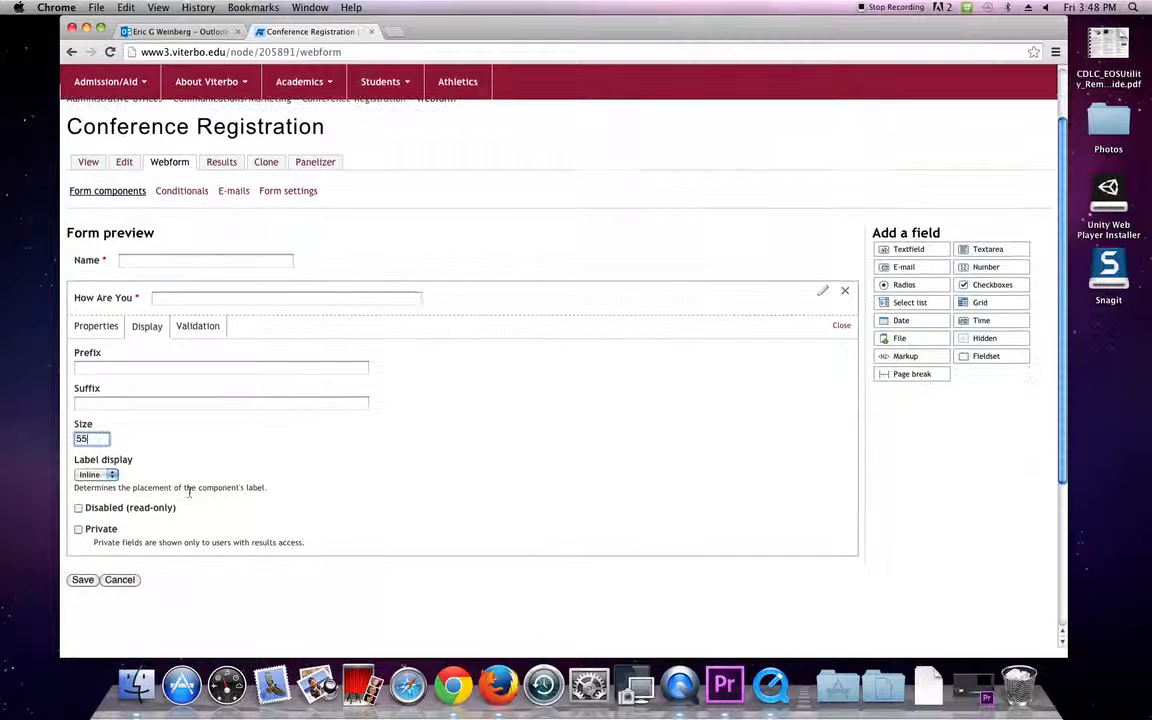
pyautogui.click(83, 580)
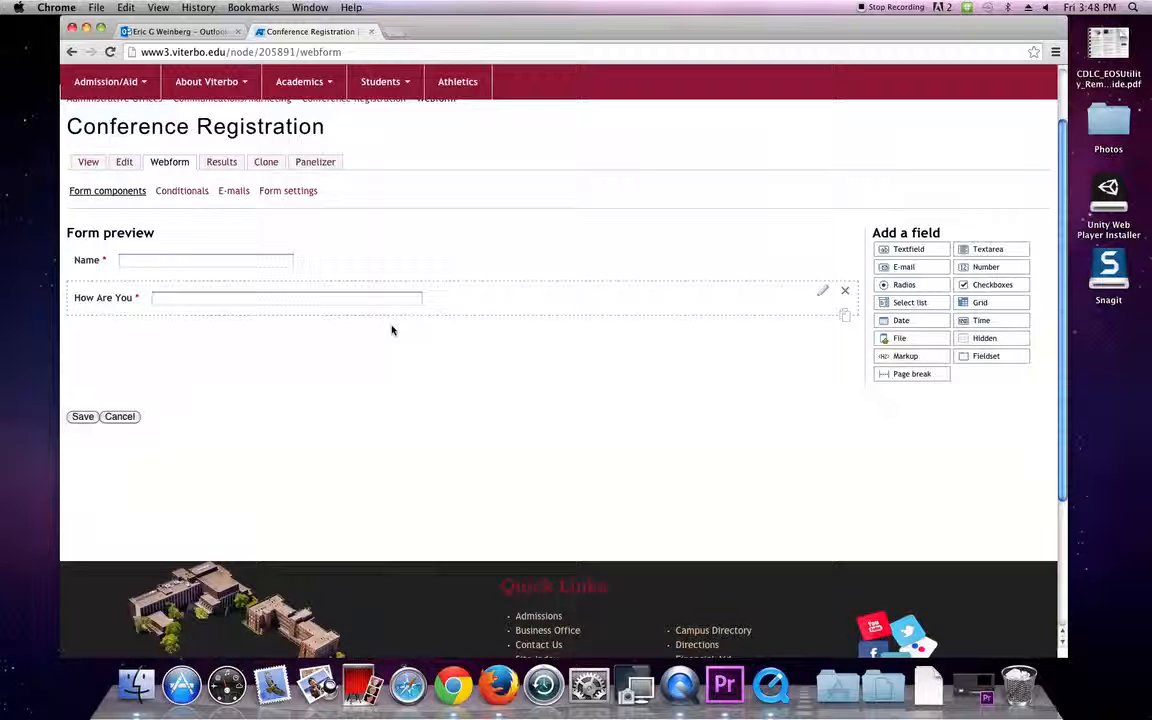
# Set the How Are You label display to Above.
pyautogui.click(825, 293)
pyautogui.click(148, 327)
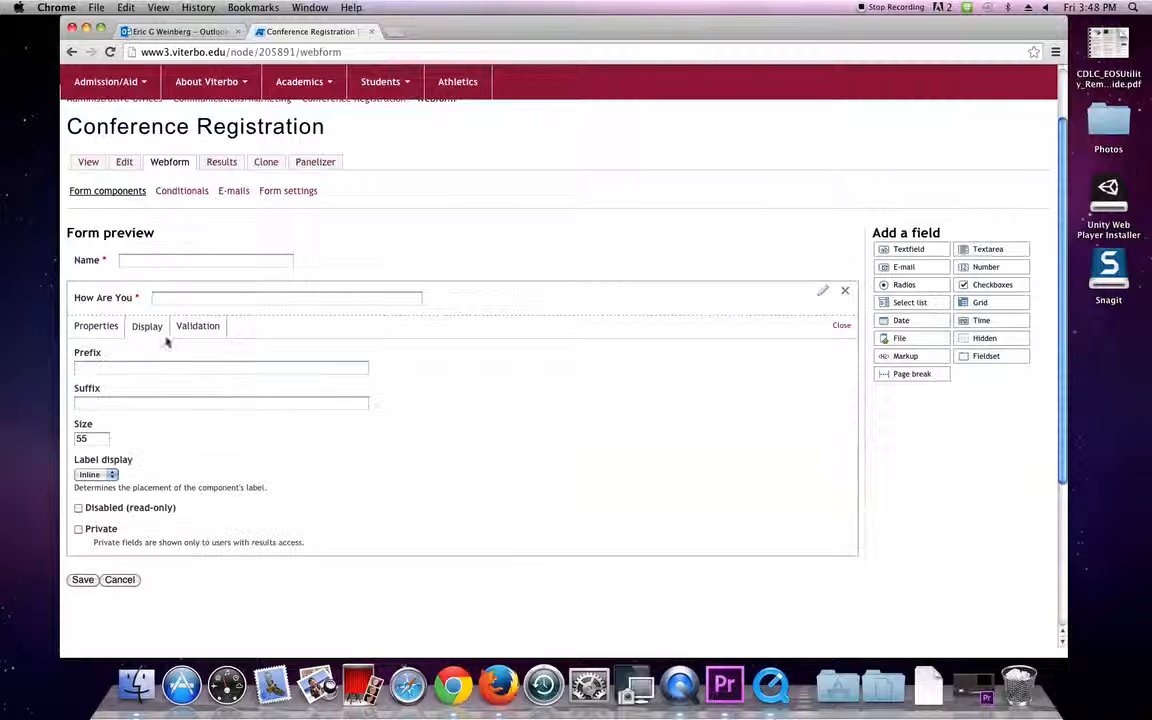
pyautogui.click(95, 476)
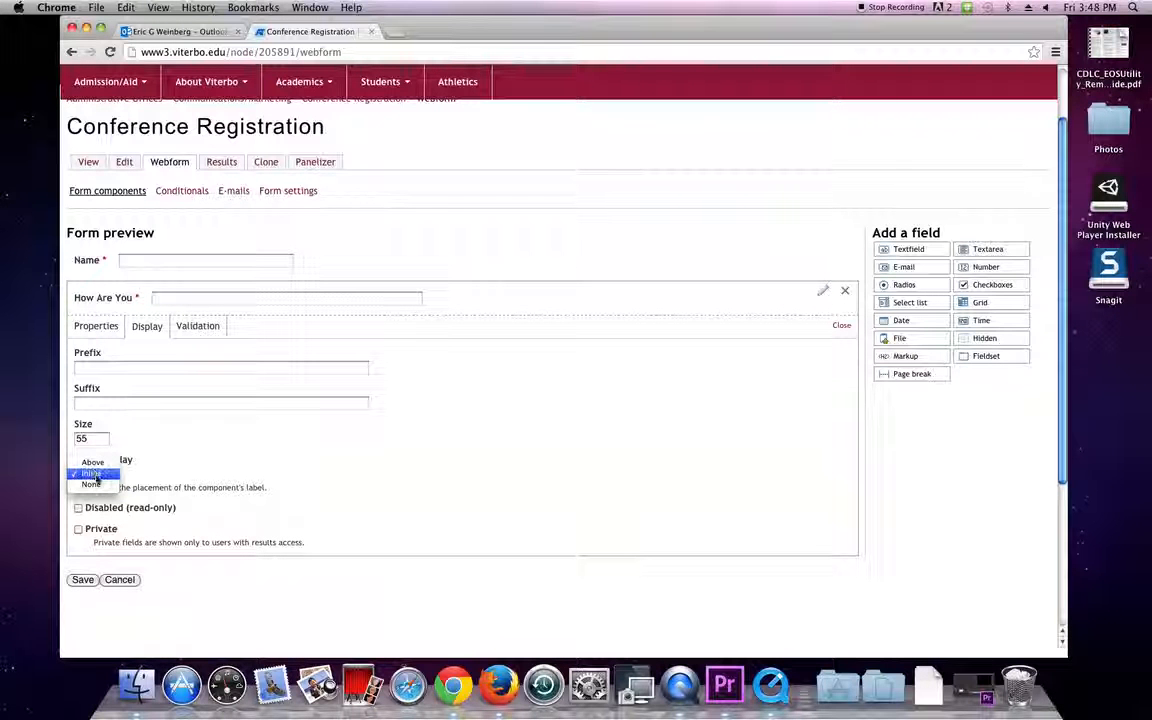
pyautogui.click(93, 463)
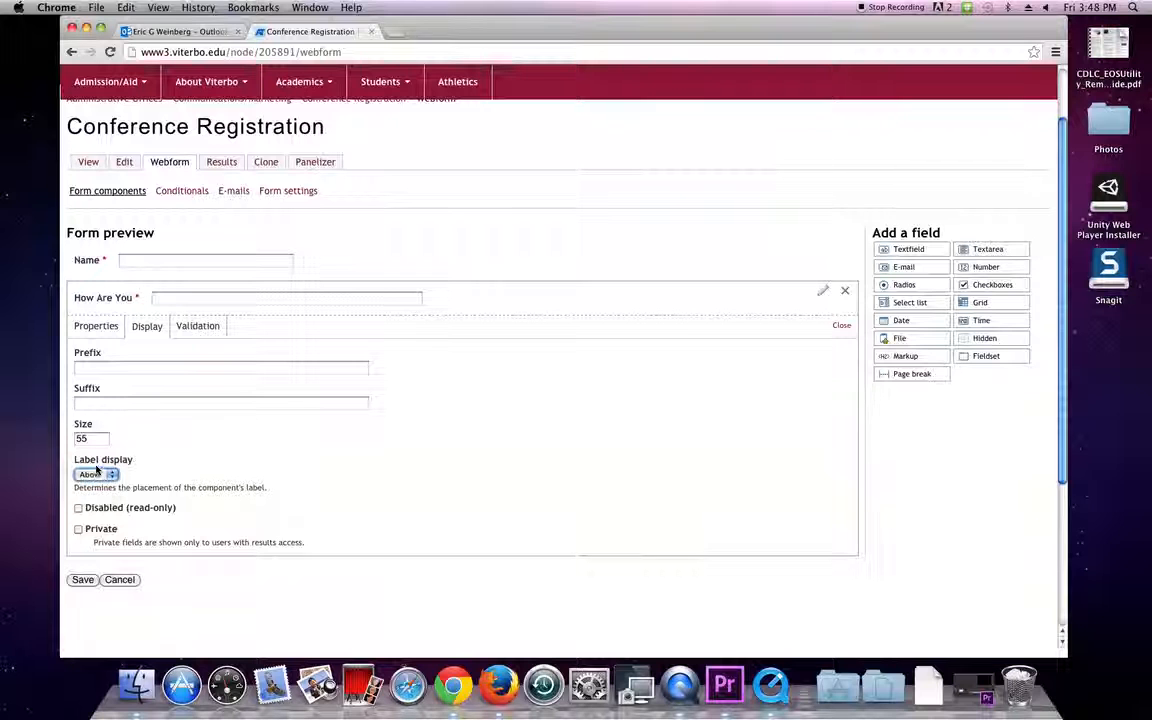
pyautogui.click(842, 339)
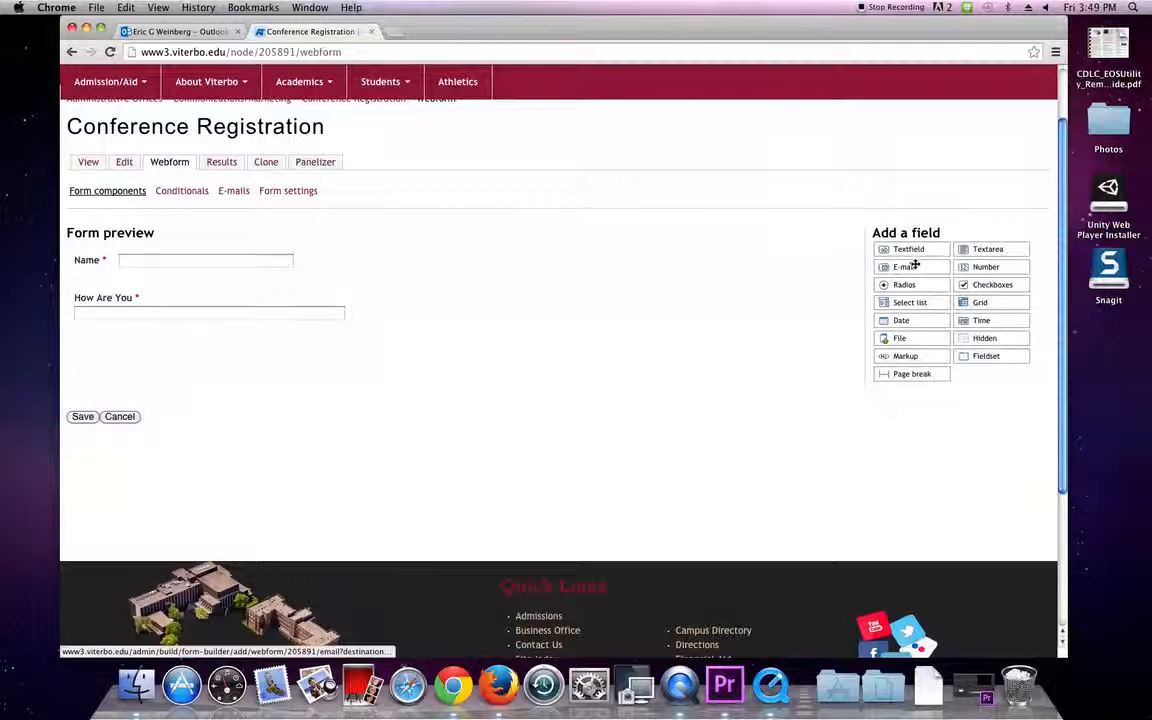
# Add an E-mail field below How Are You and retitle it 'e-mail'.
pyautogui.moveTo(913, 264); pyautogui.dragTo(194, 342)
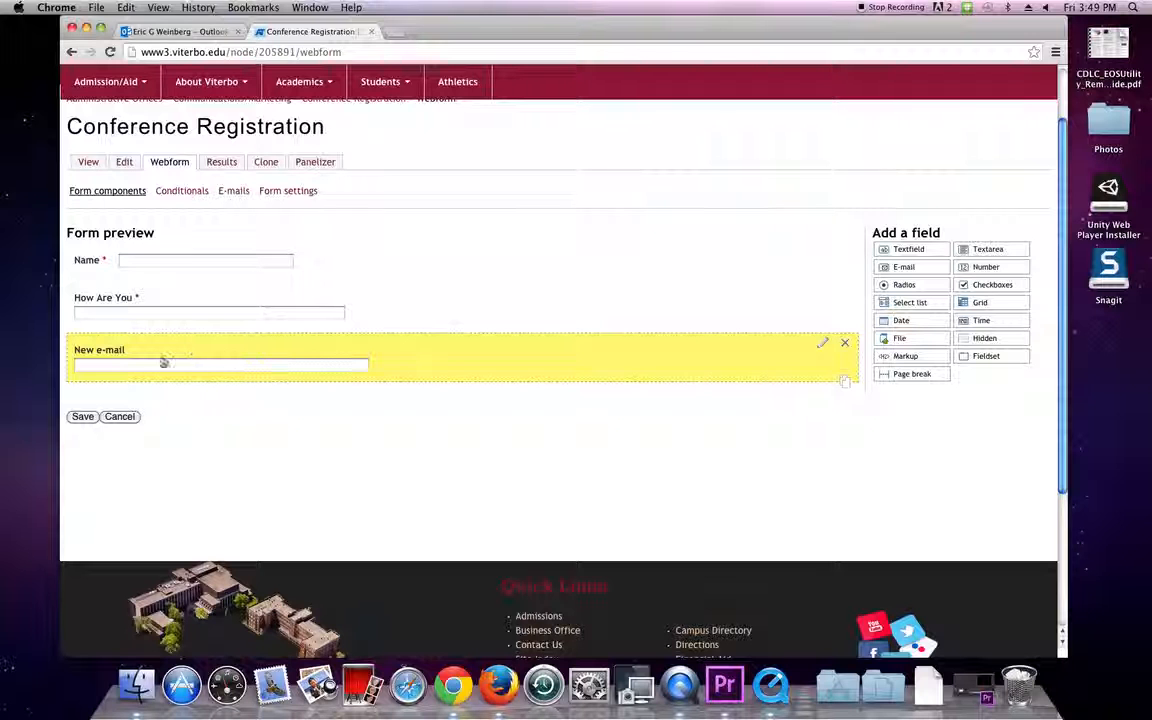
pyautogui.click(822, 347)
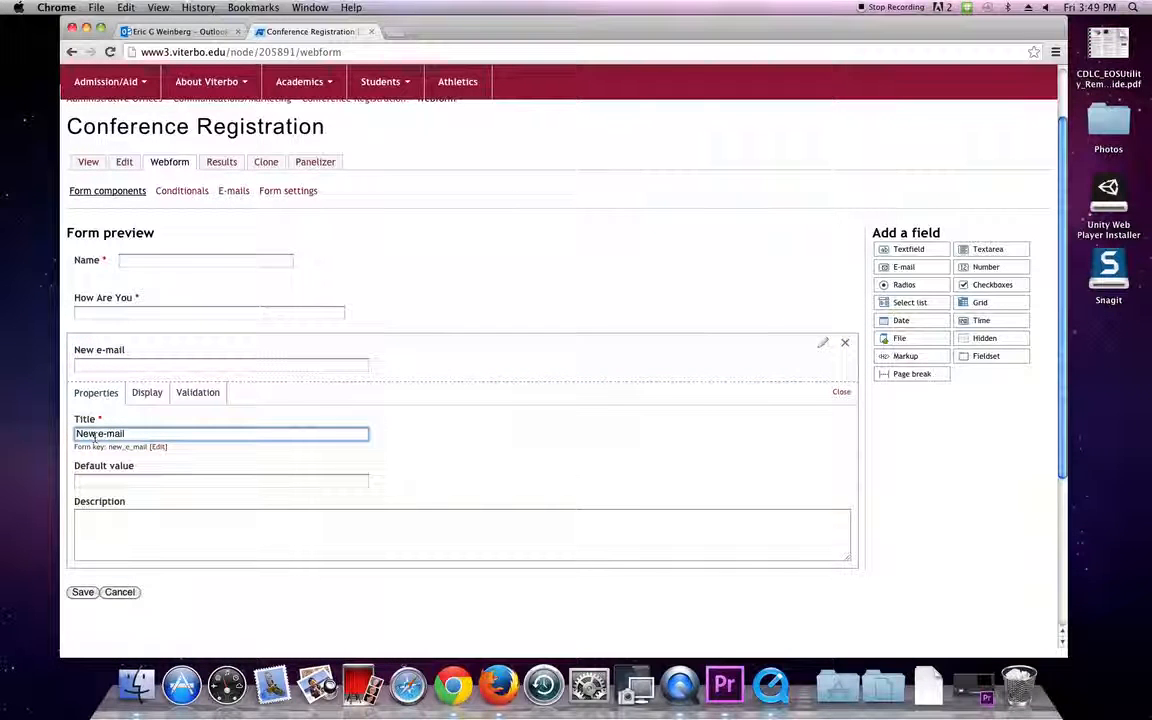
pyautogui.moveTo(98, 434); pyautogui.dragTo(37, 428)
pyautogui.press('BackSpace')
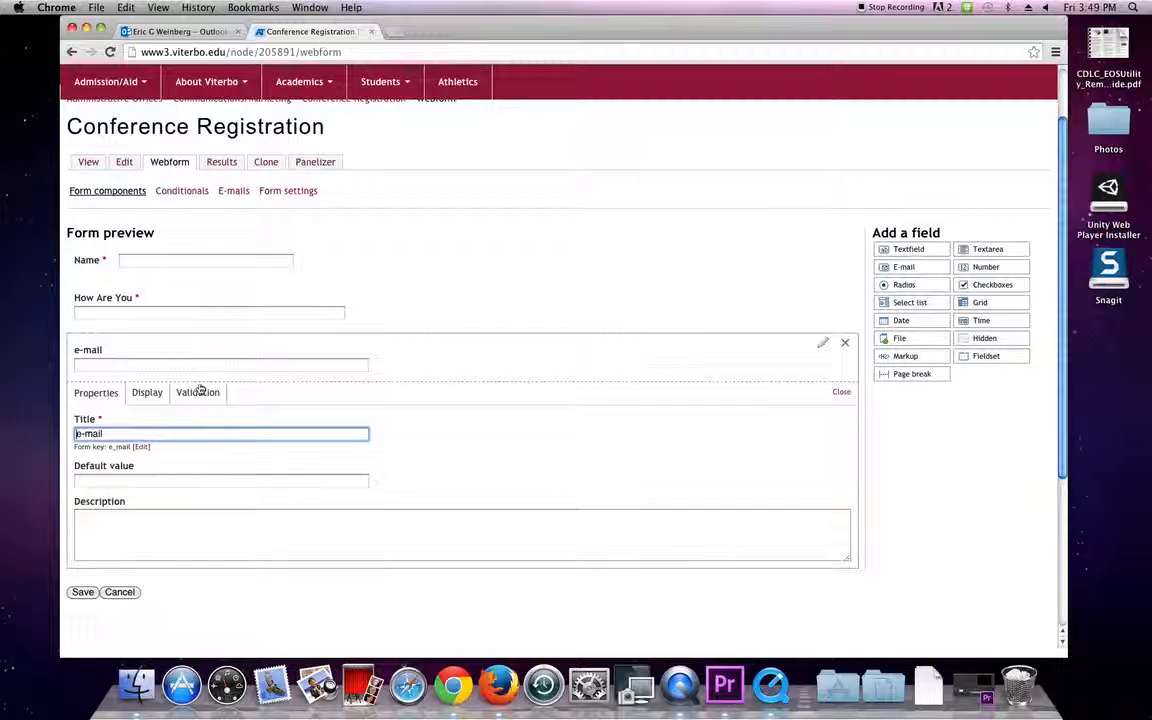
# Make the e-mail field required with its label Above, and save the form.
pyautogui.click(198, 392)
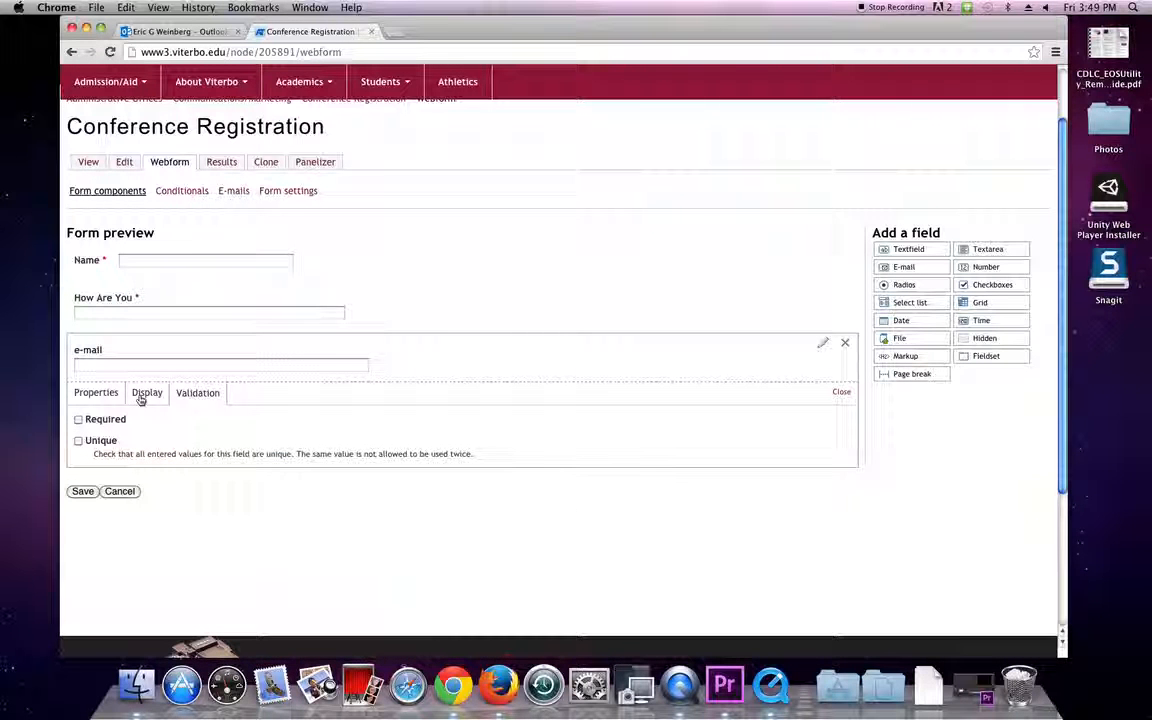
pyautogui.click(78, 420)
pyautogui.click(147, 393)
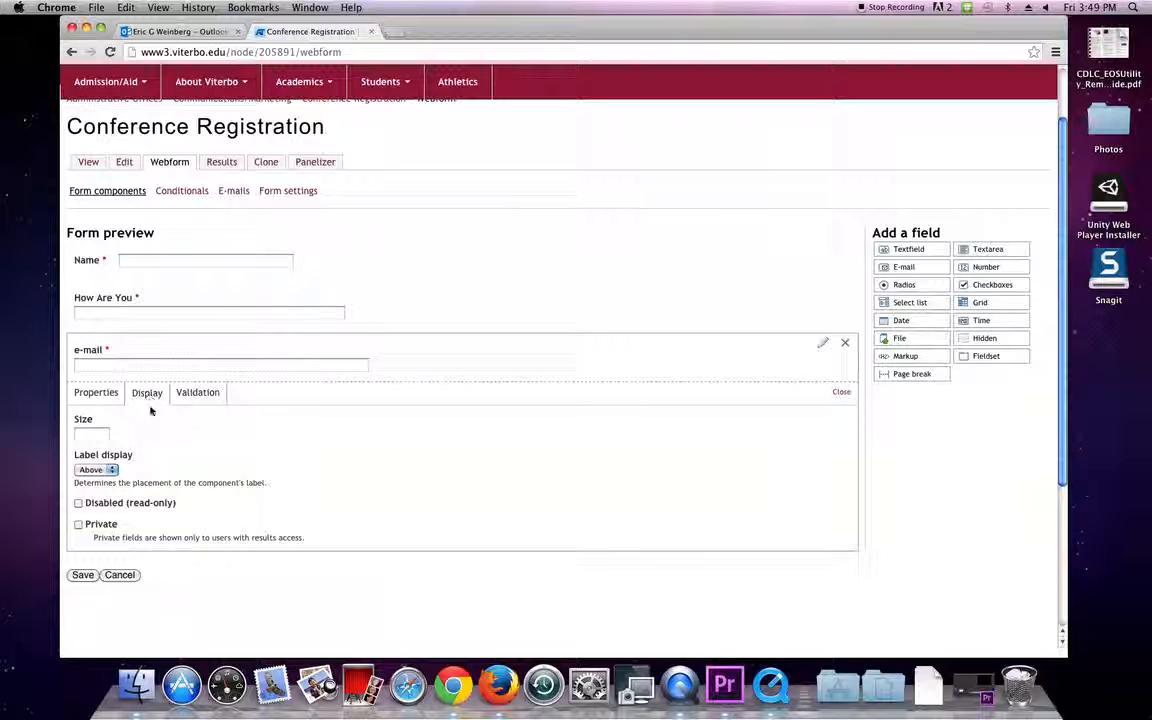
pyautogui.click(108, 470)
pyautogui.click(123, 507)
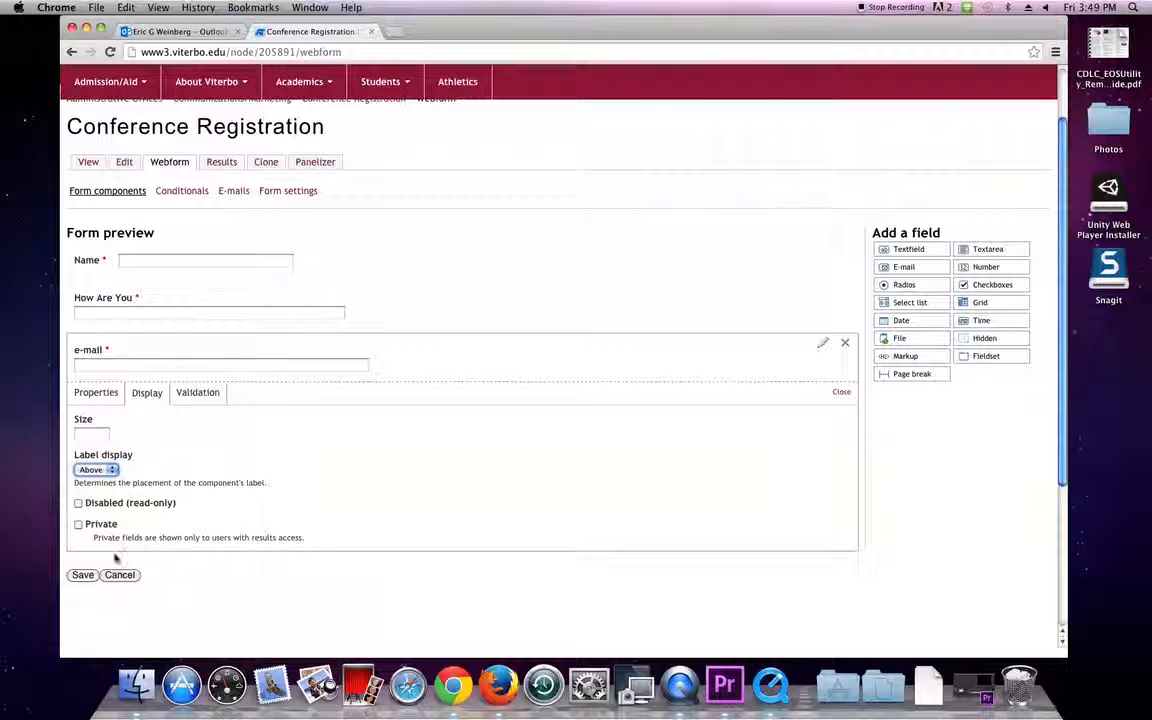
pyautogui.click(92, 579)
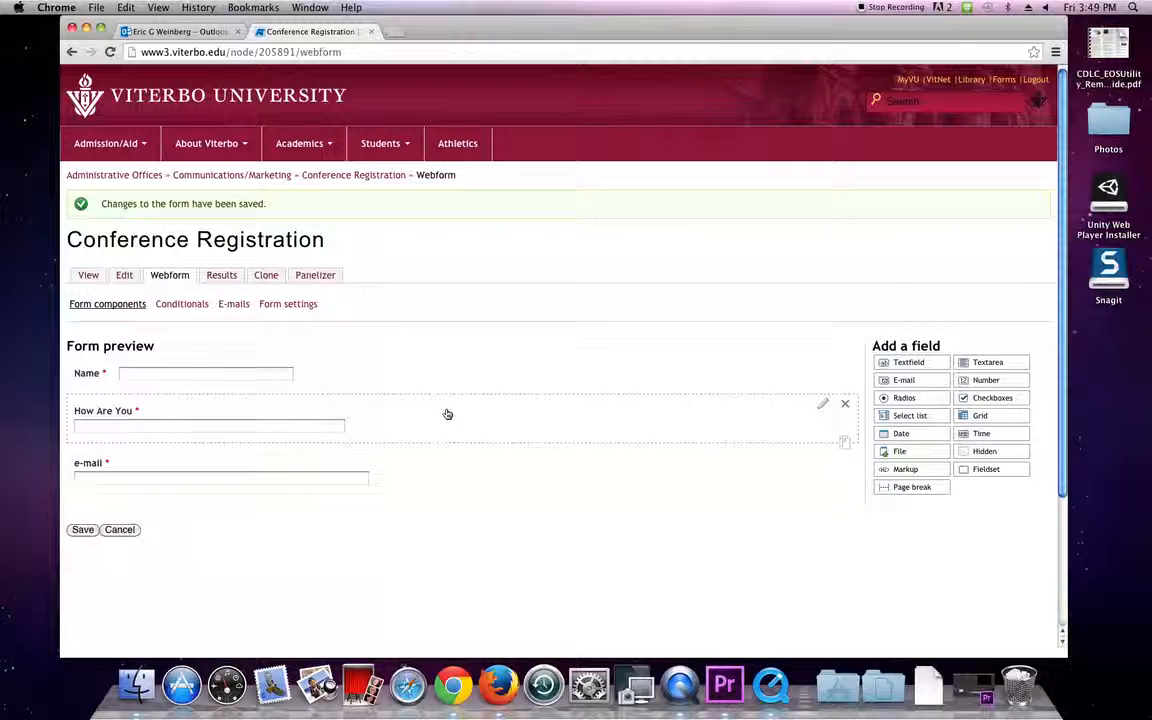
# Drag a radios field into the preview and retitle it 'Session Attending'.
pyautogui.moveTo(903, 397); pyautogui.dragTo(247, 513)
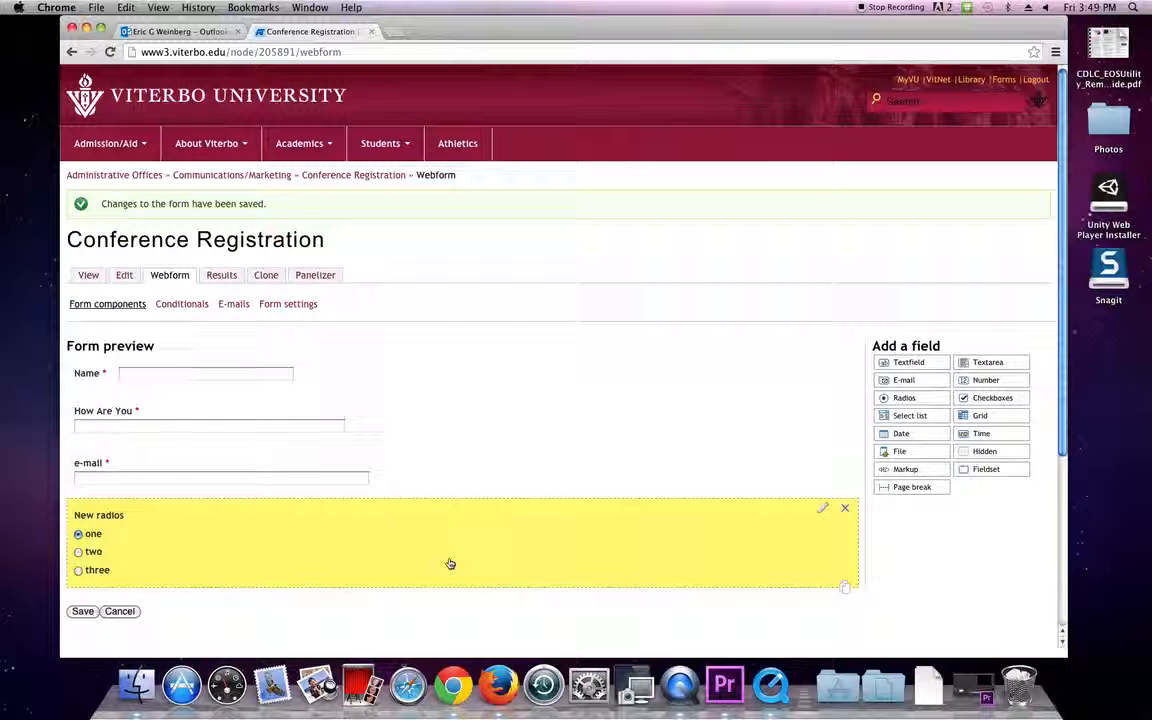
pyautogui.click(824, 513)
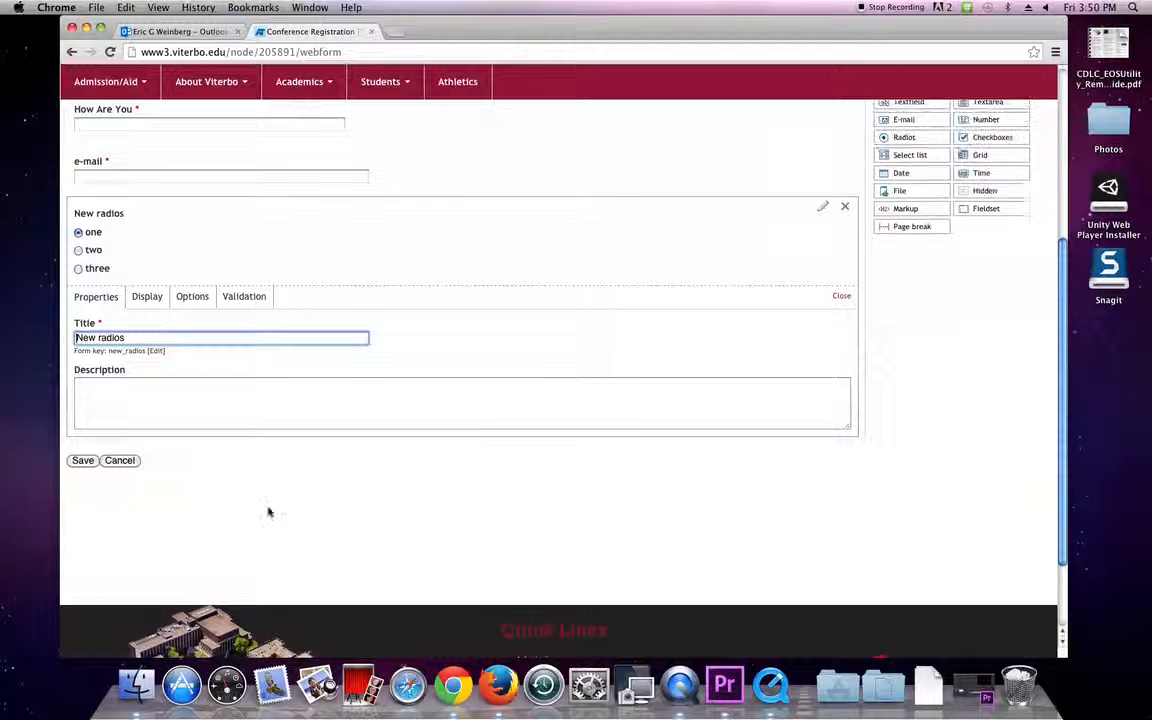
pyautogui.scroll(1, 205, 430)
pyautogui.scroll(2, 150, 390)
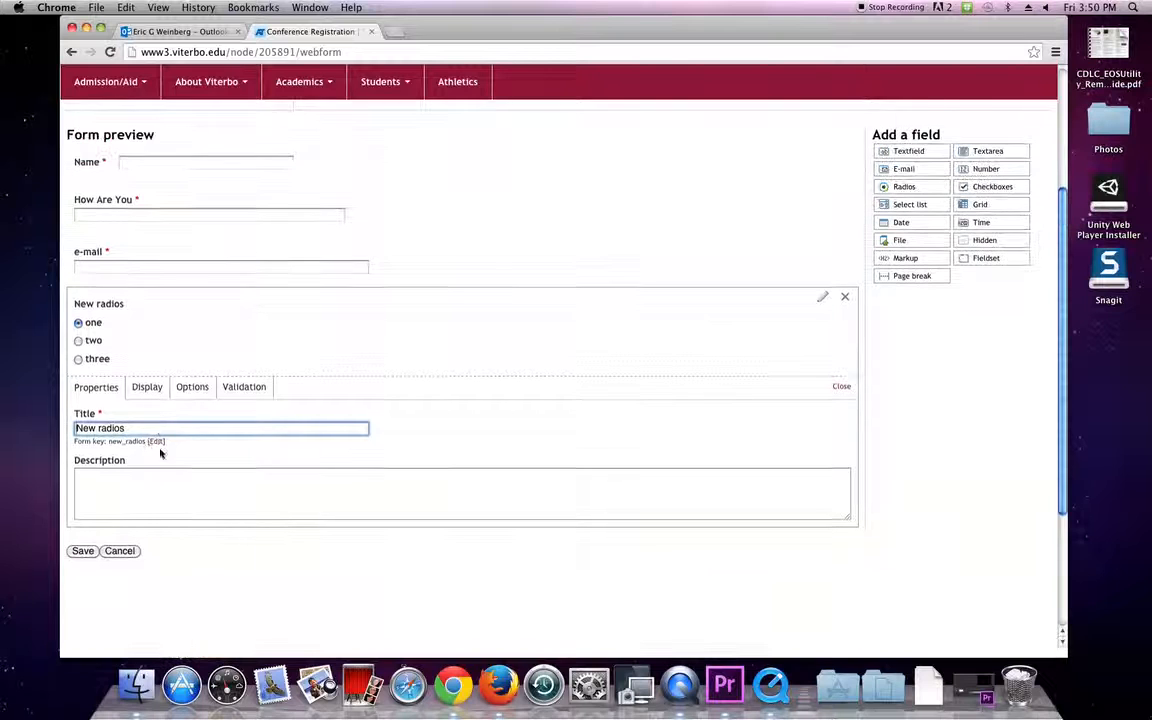
pyautogui.moveTo(160, 429); pyautogui.dragTo(2, 386)
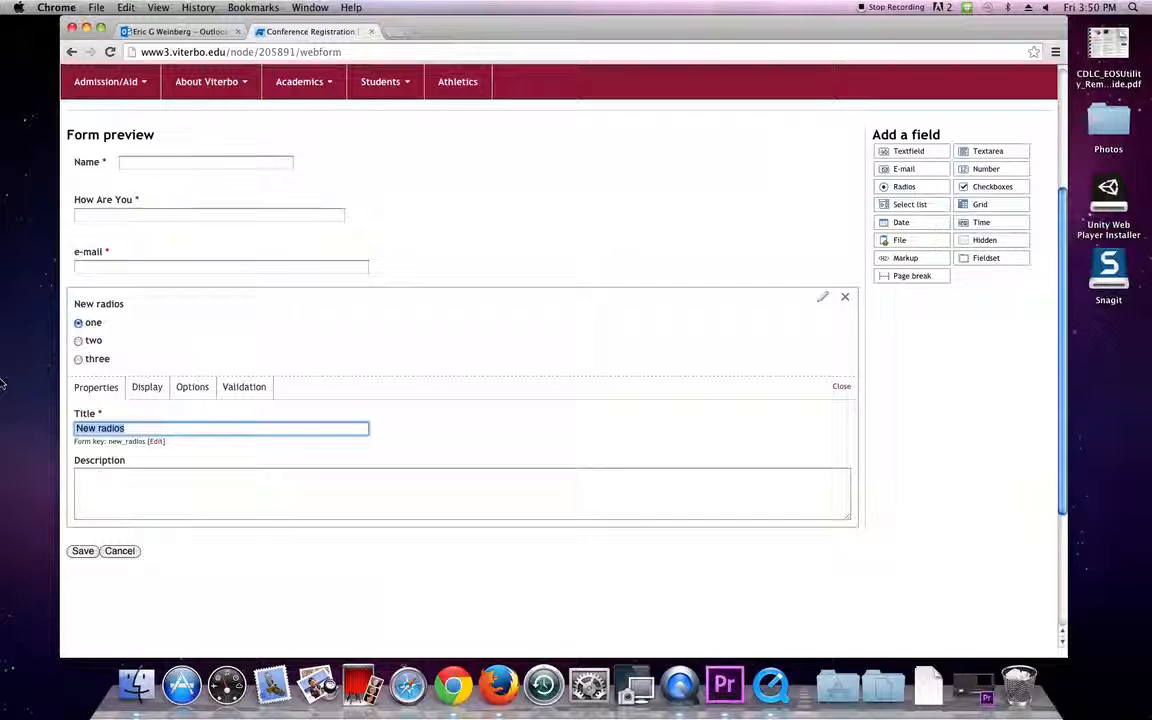
pyautogui.write('D')
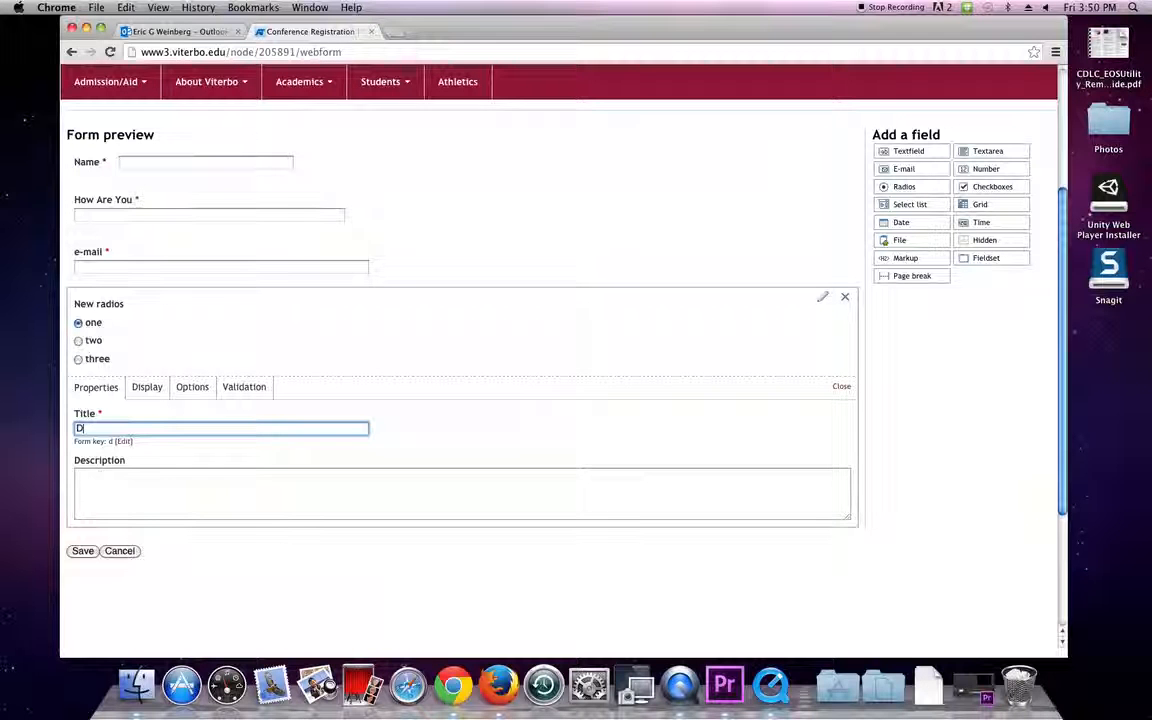
pyautogui.press('BackSpace')
pyautogui.press('BackSpace')
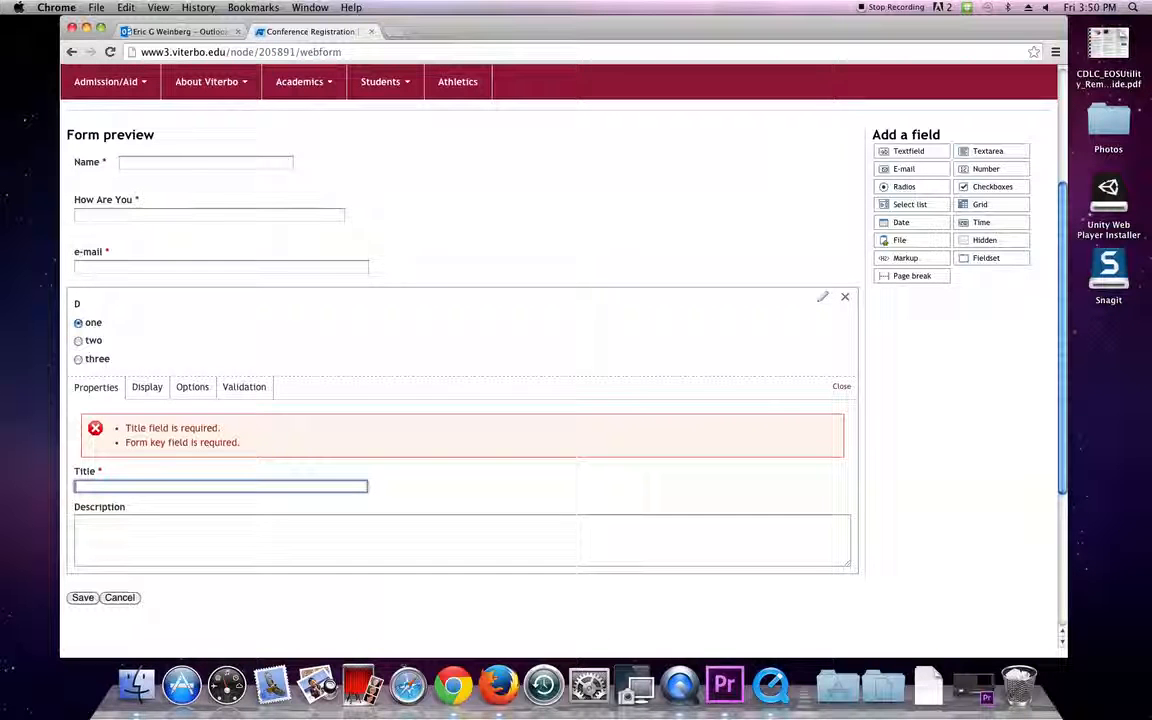
pyautogui.write('Sess')
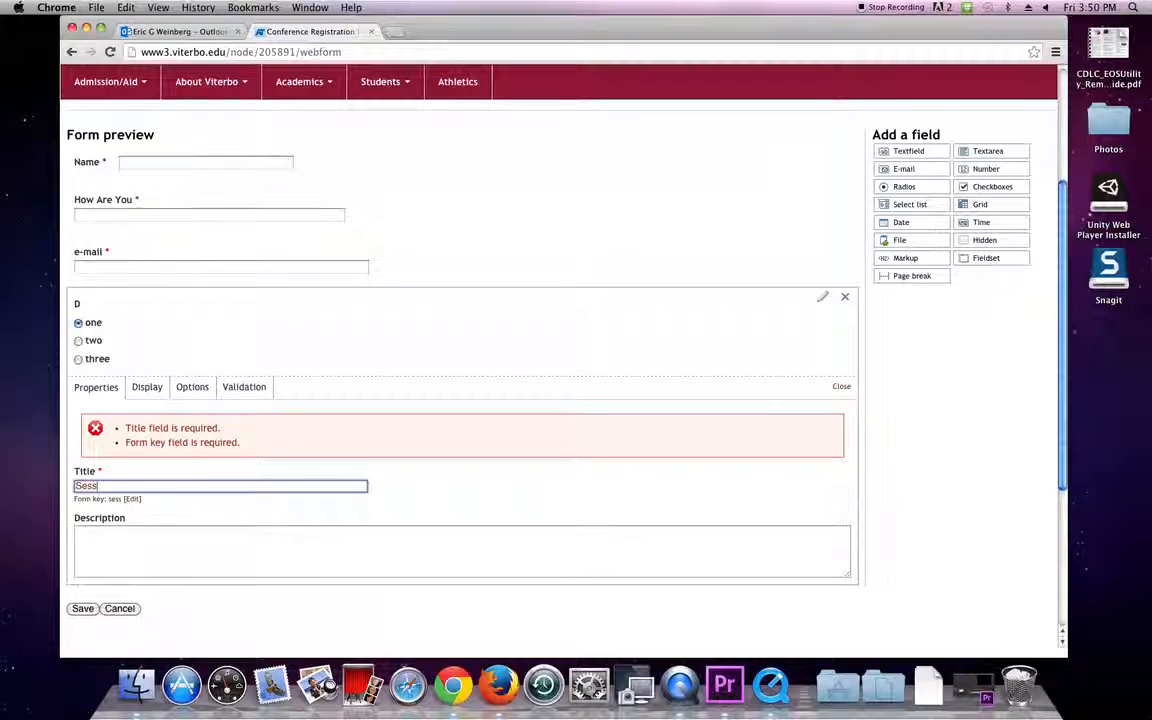
pyautogui.write('ion Attending')
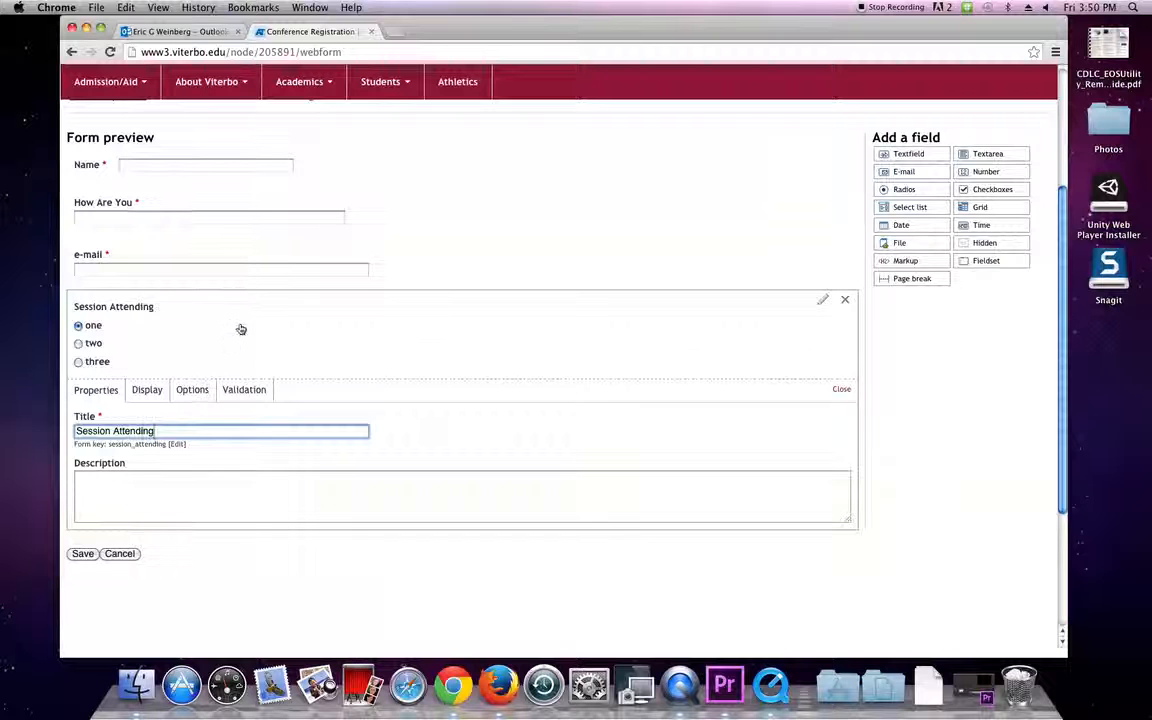
pyautogui.scroll(1, 239, 329)
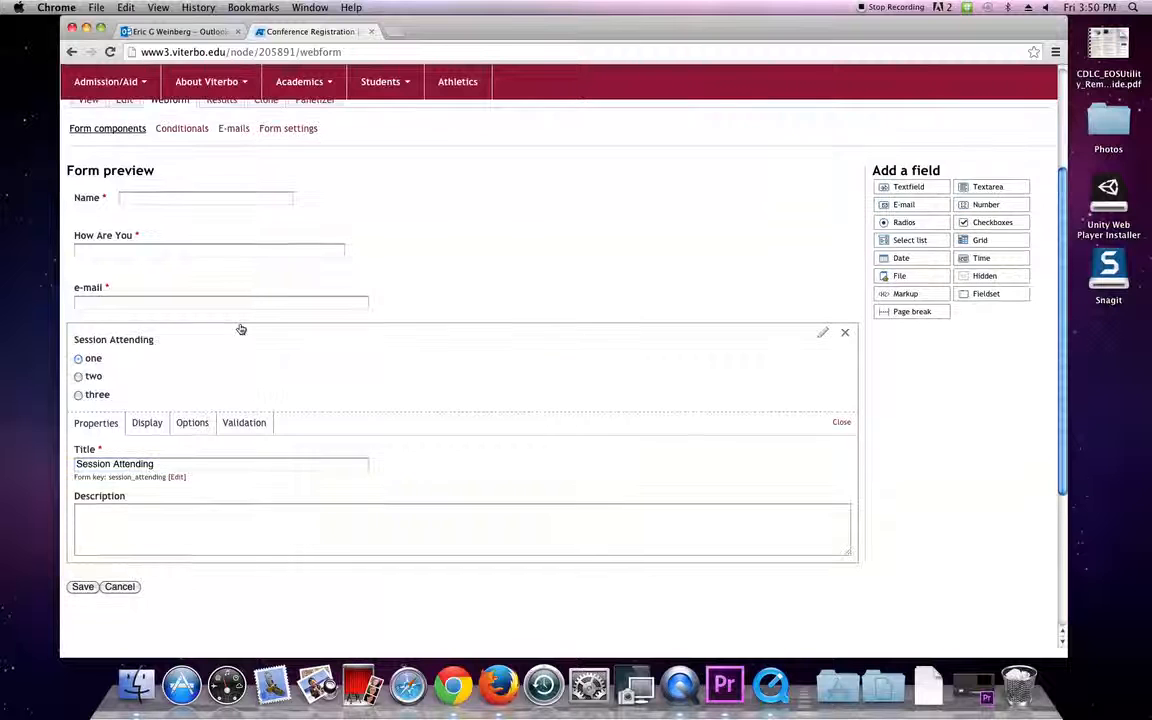
# Replace the options one, two, three with Morning, Afternoon and Evening.
pyautogui.click(150, 426)
pyautogui.click(190, 422)
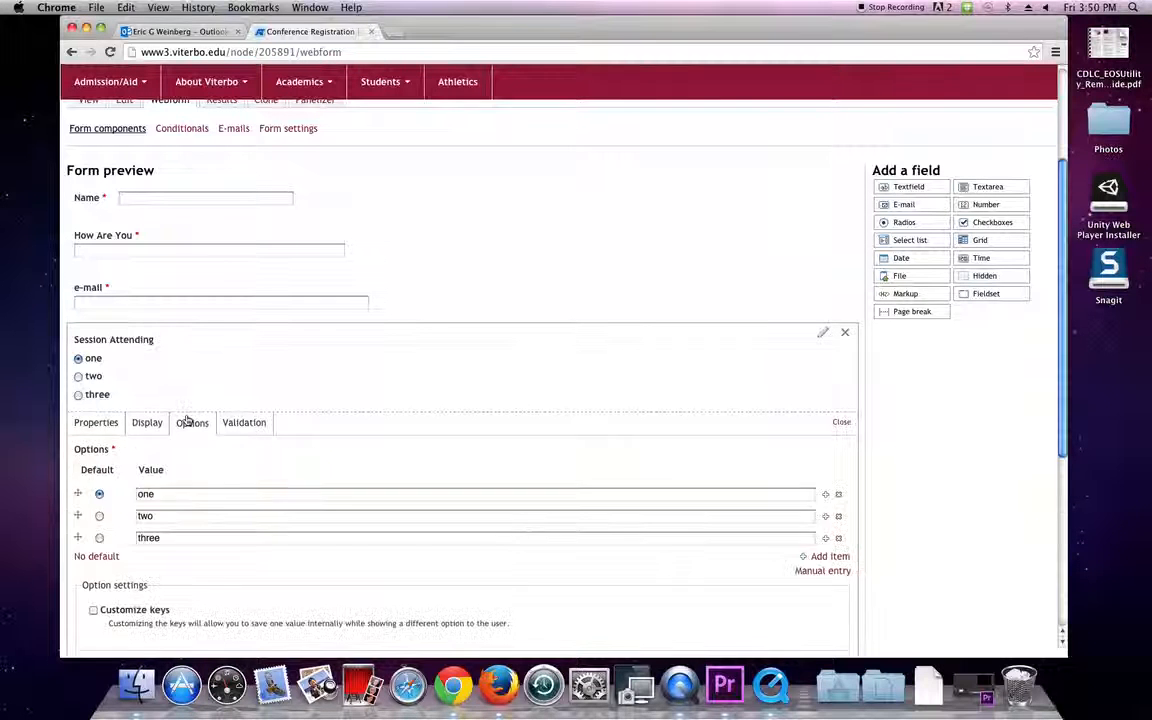
pyautogui.scroll(-3, 206, 419)
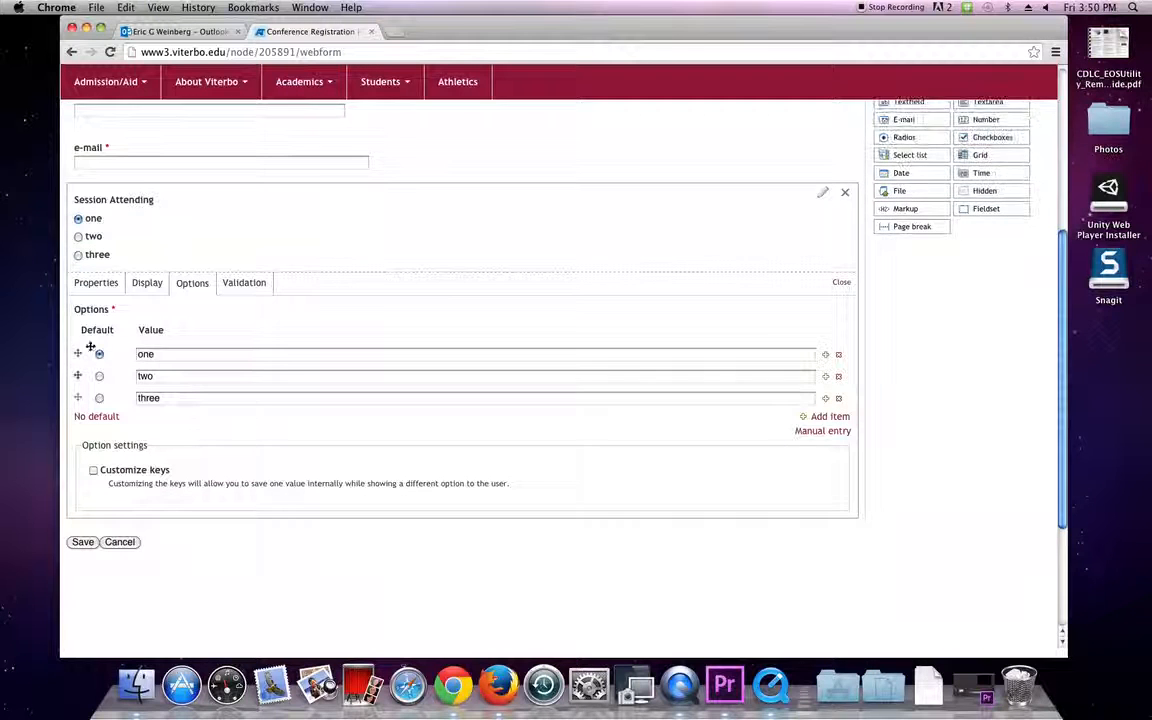
pyautogui.click(150, 355)
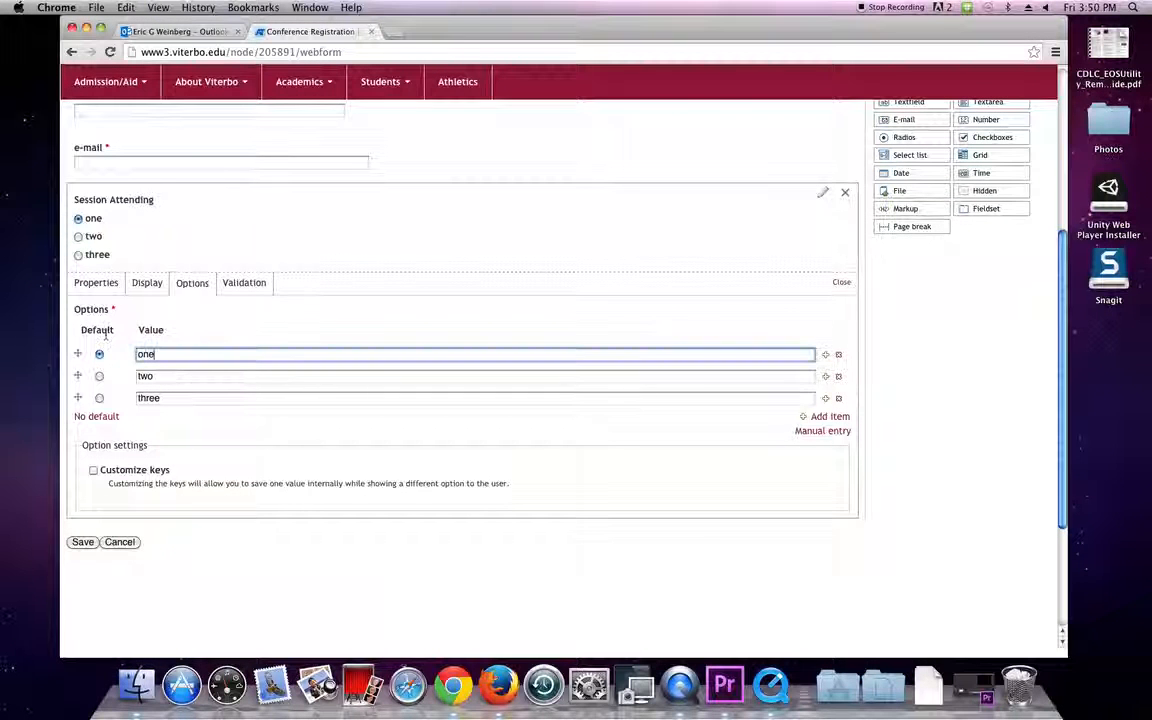
pyautogui.write('Morning')
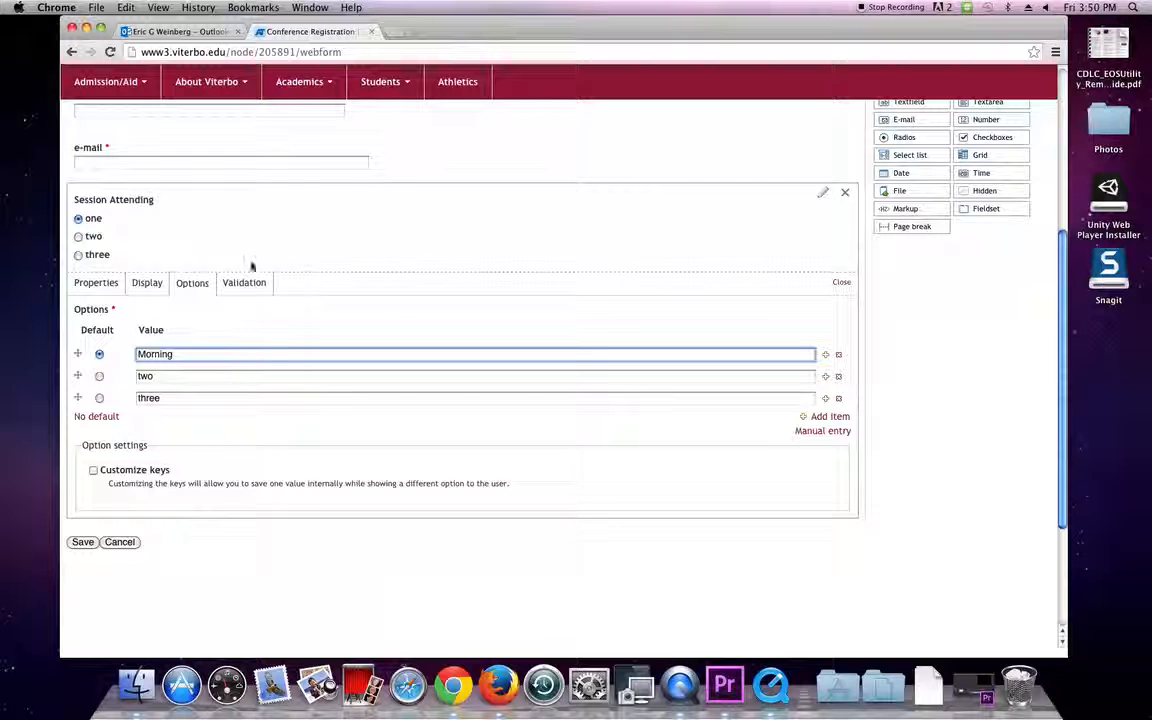
pyautogui.press('Tab')
pyautogui.write('Alternoon')
pyautogui.press('Tab')
pyautogui.write('e')
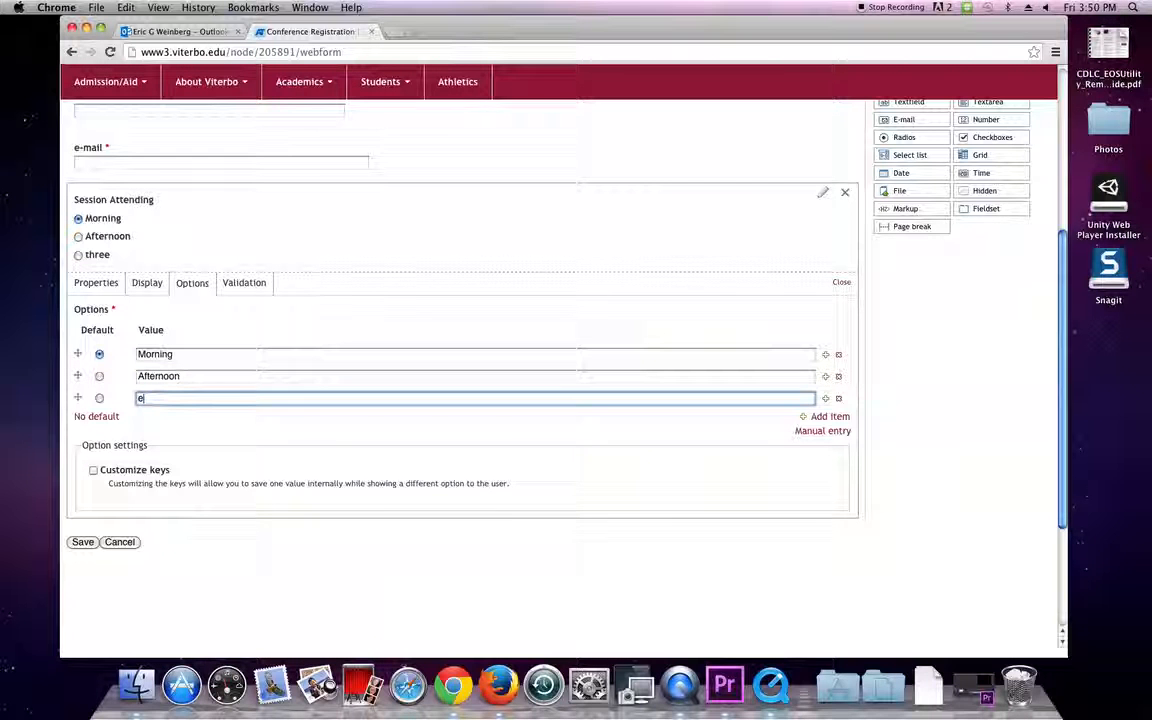
pyautogui.write('vening')
pyautogui.click(292, 361)
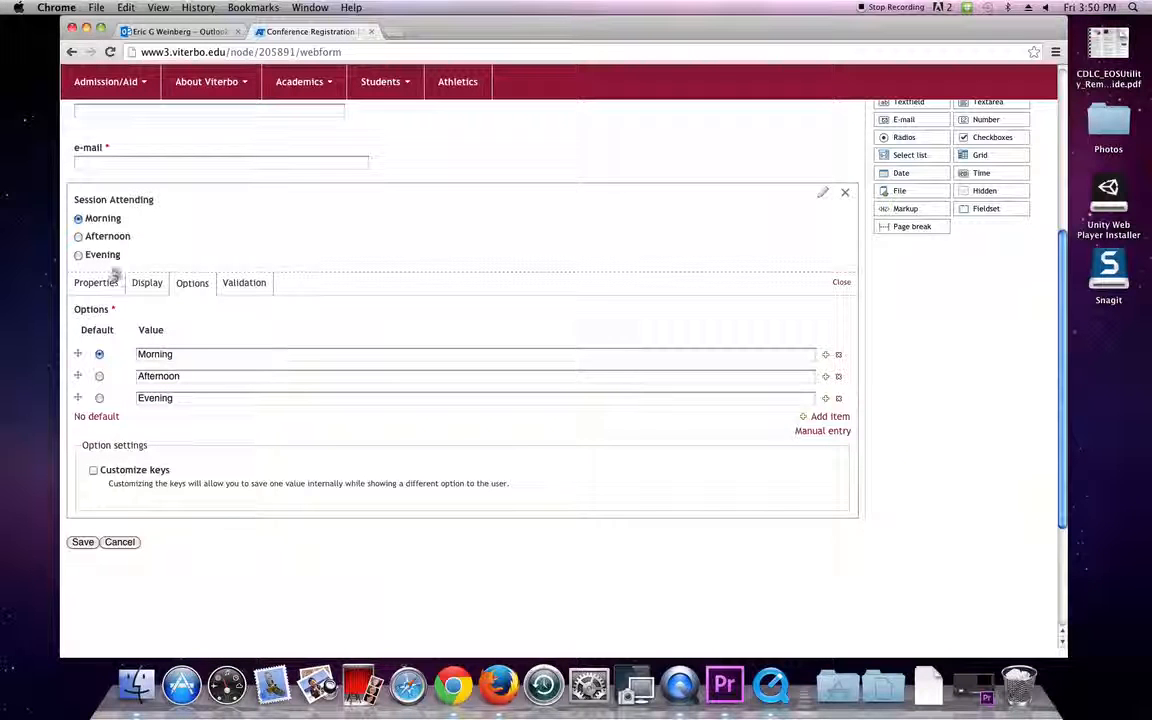
pyautogui.click(840, 284)
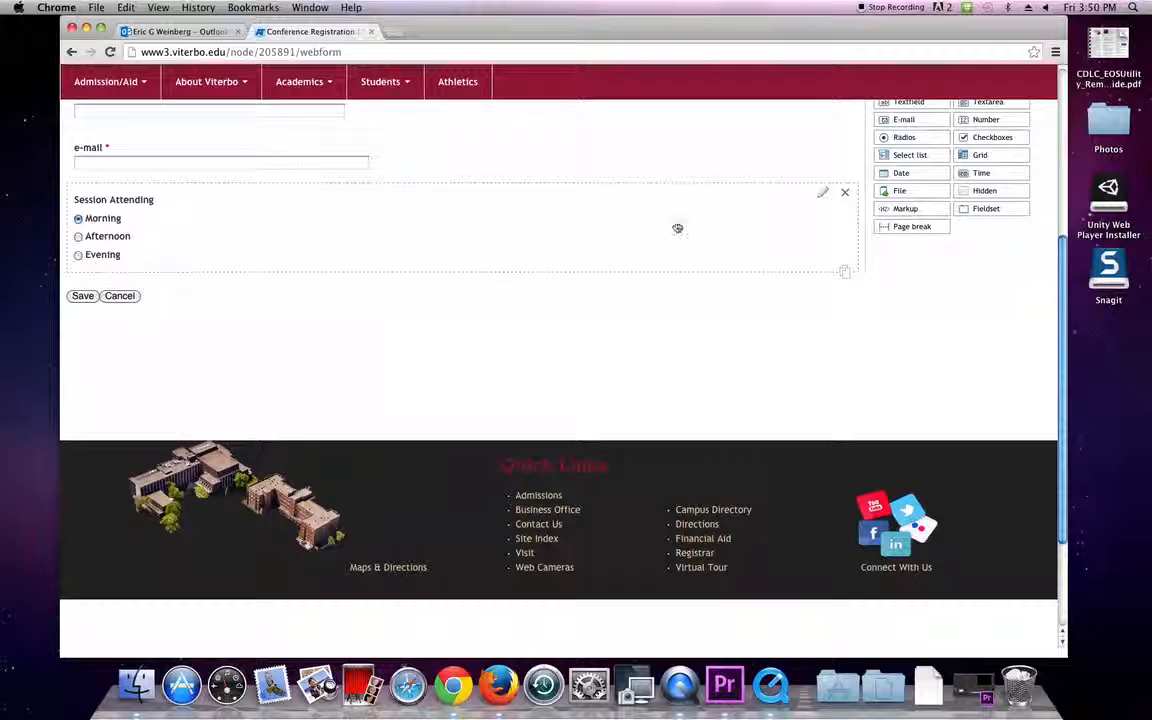
# Remove the Morning default, tick Required for Session Attending, and save the form.
pyautogui.click(825, 193)
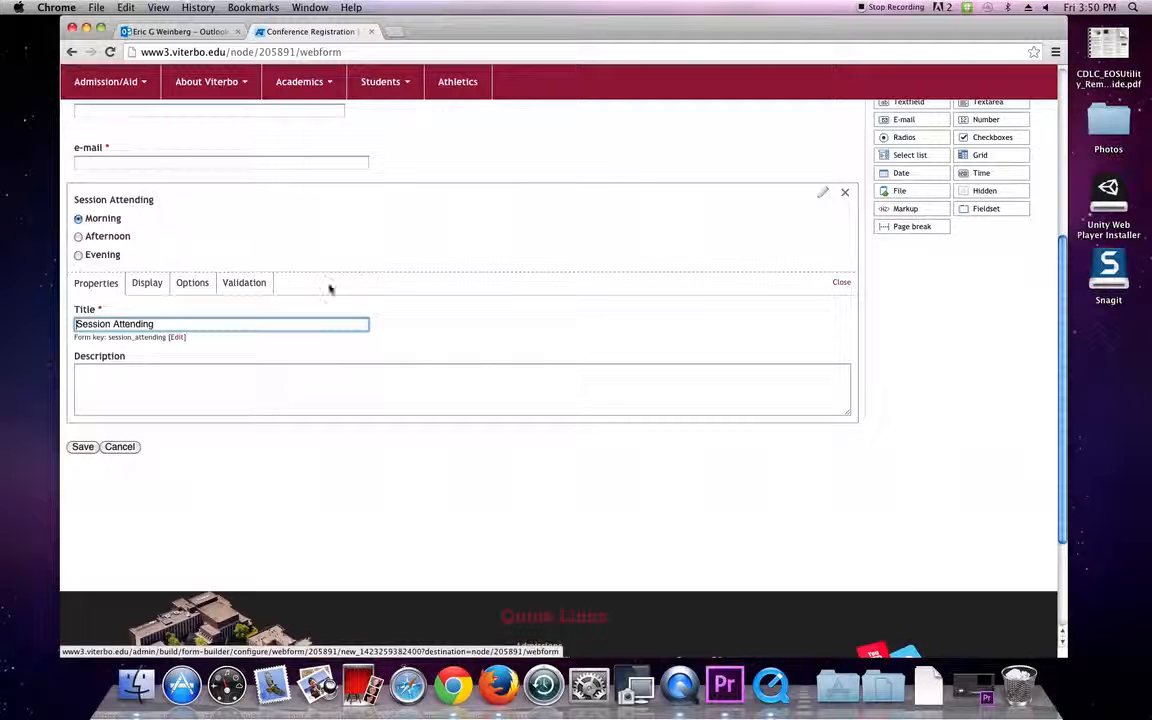
pyautogui.click(245, 284)
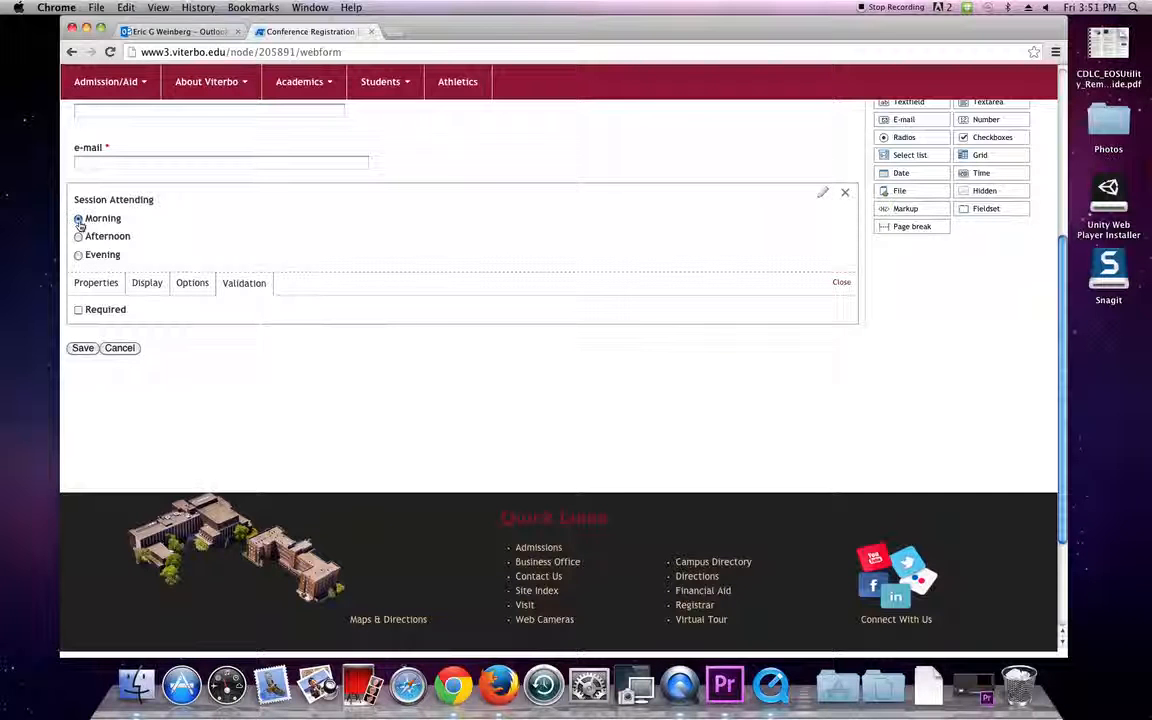
pyautogui.click(179, 285)
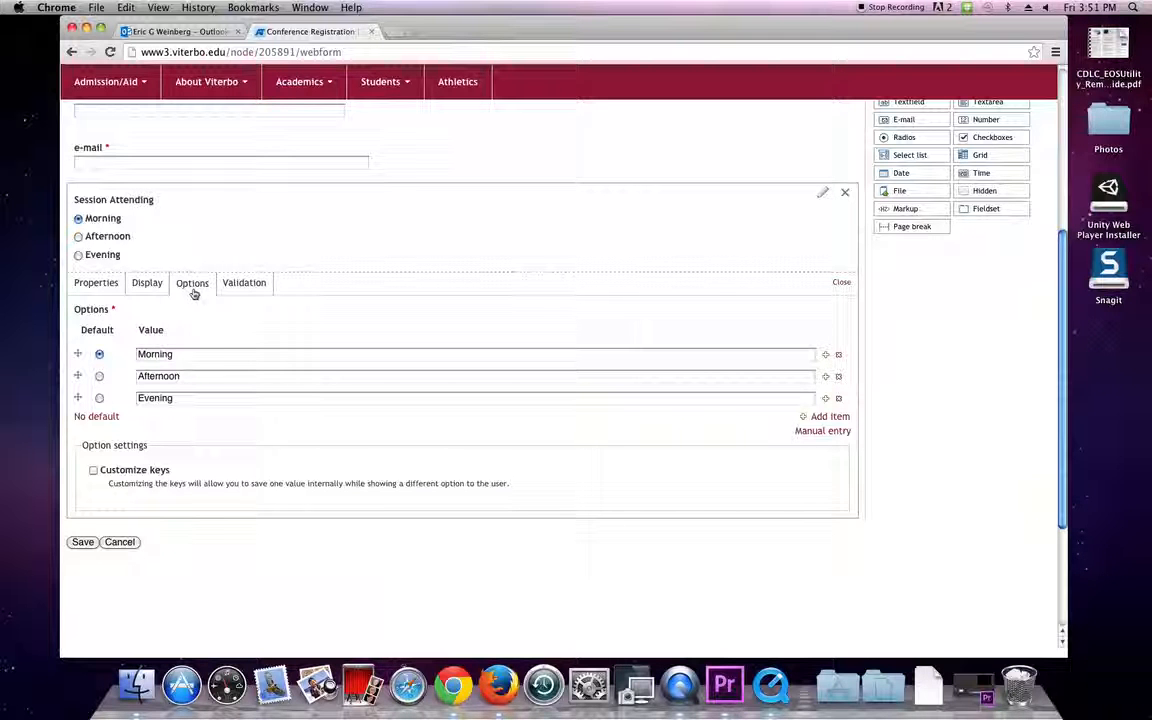
pyautogui.click(106, 423)
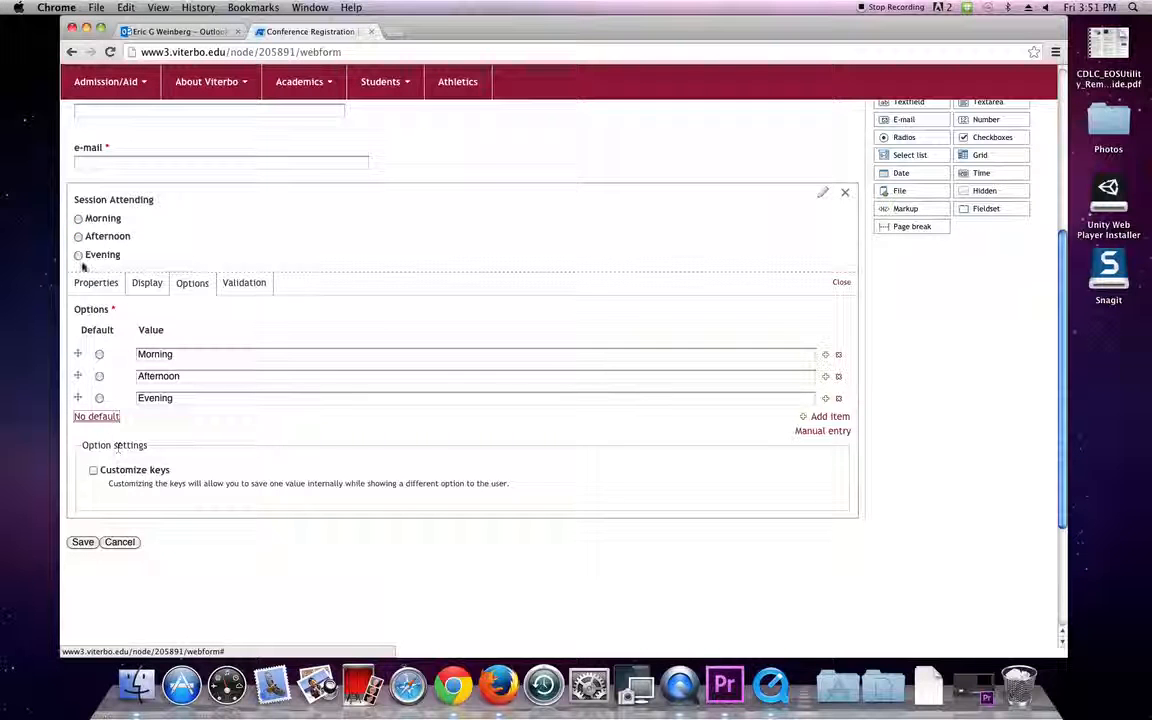
pyautogui.click(246, 282)
pyautogui.click(78, 309)
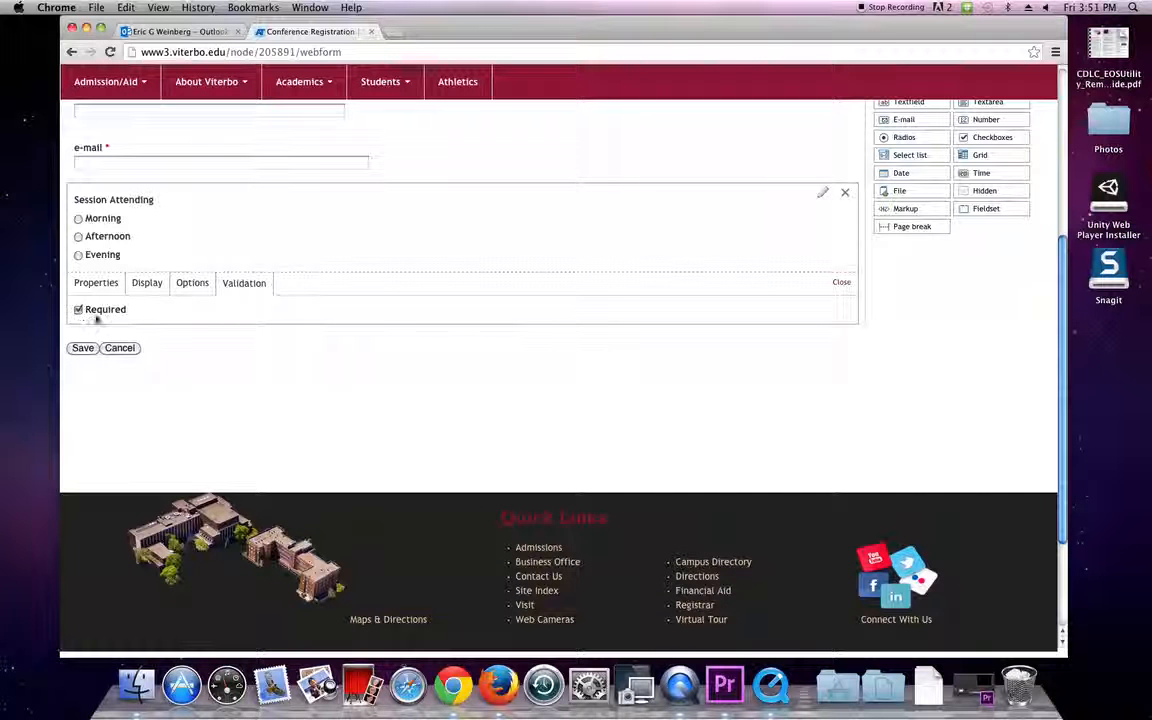
pyautogui.click(76, 349)
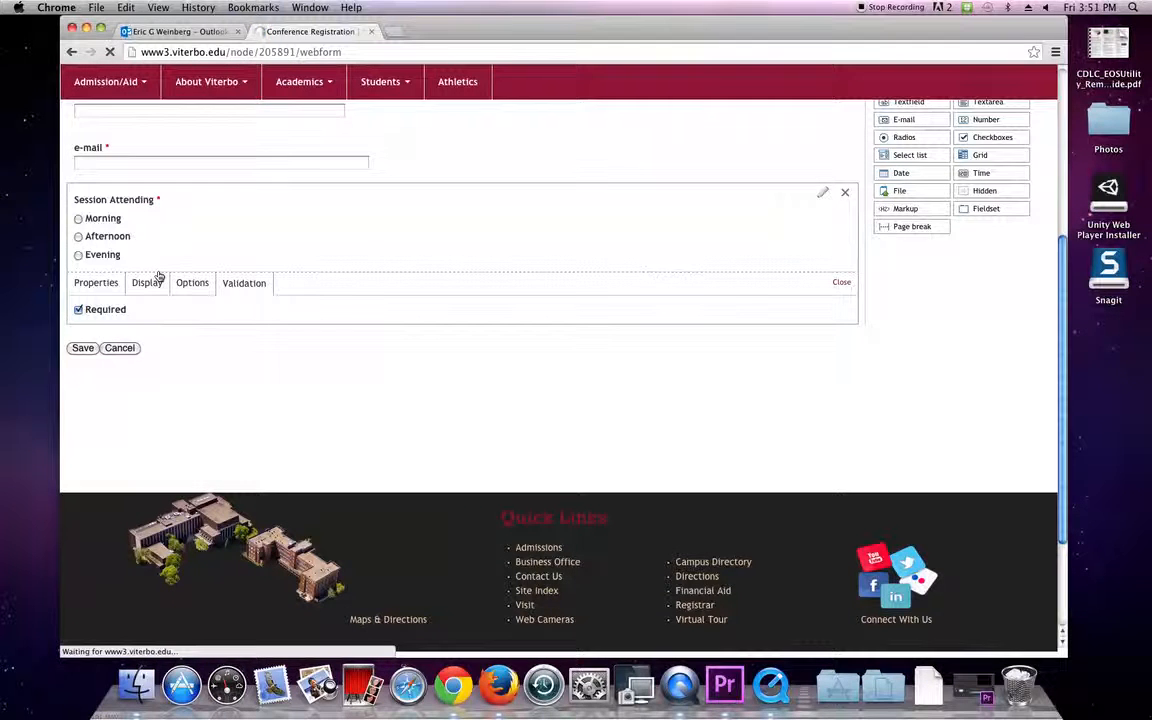
pyautogui.scroll(-2, 165, 276)
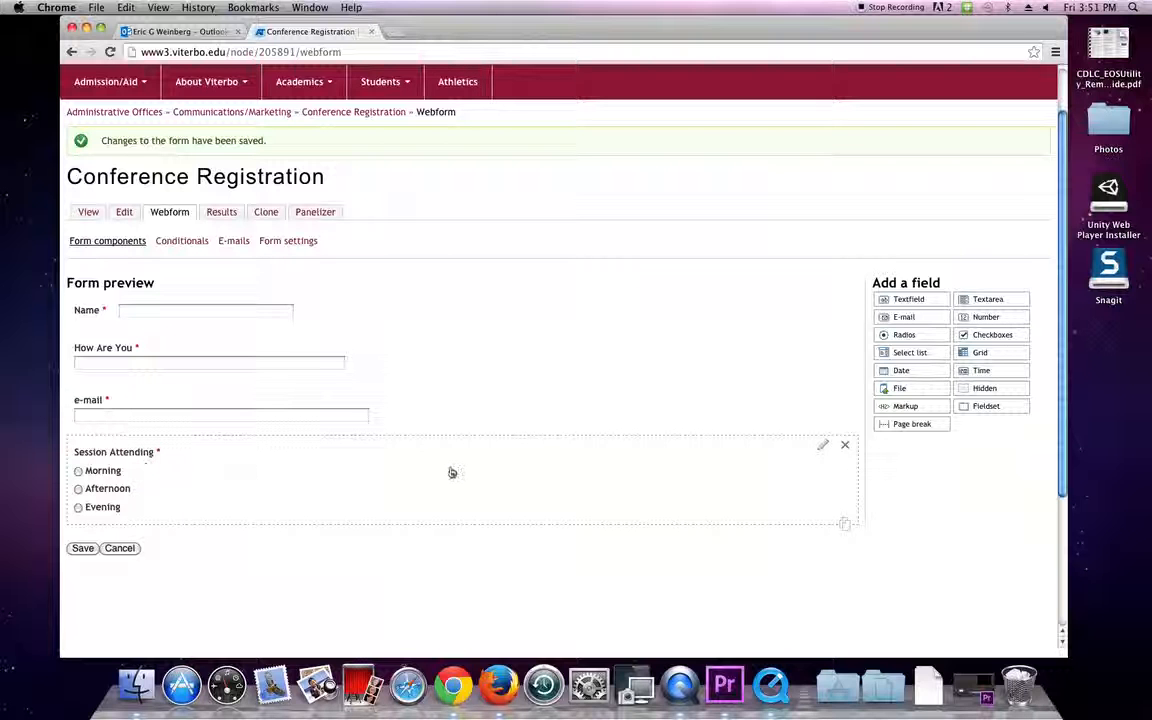
# Set the Session Attending field's label display to Inline and save the form.
pyautogui.click(821, 450)
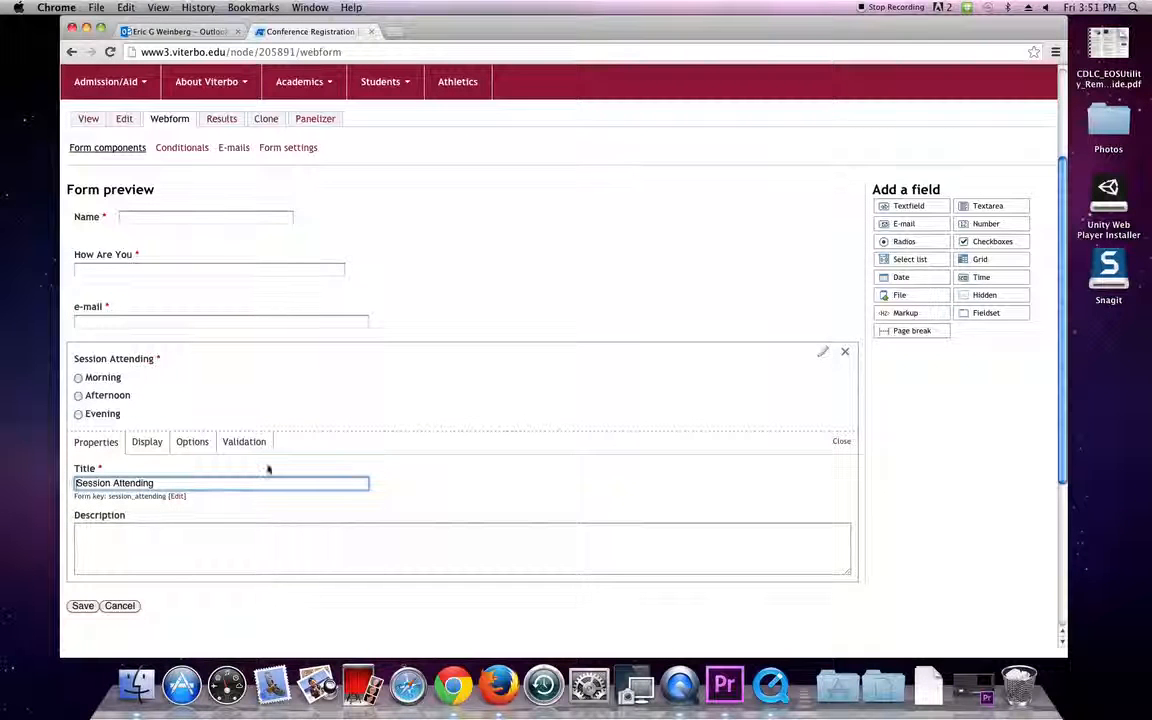
pyautogui.click(146, 442)
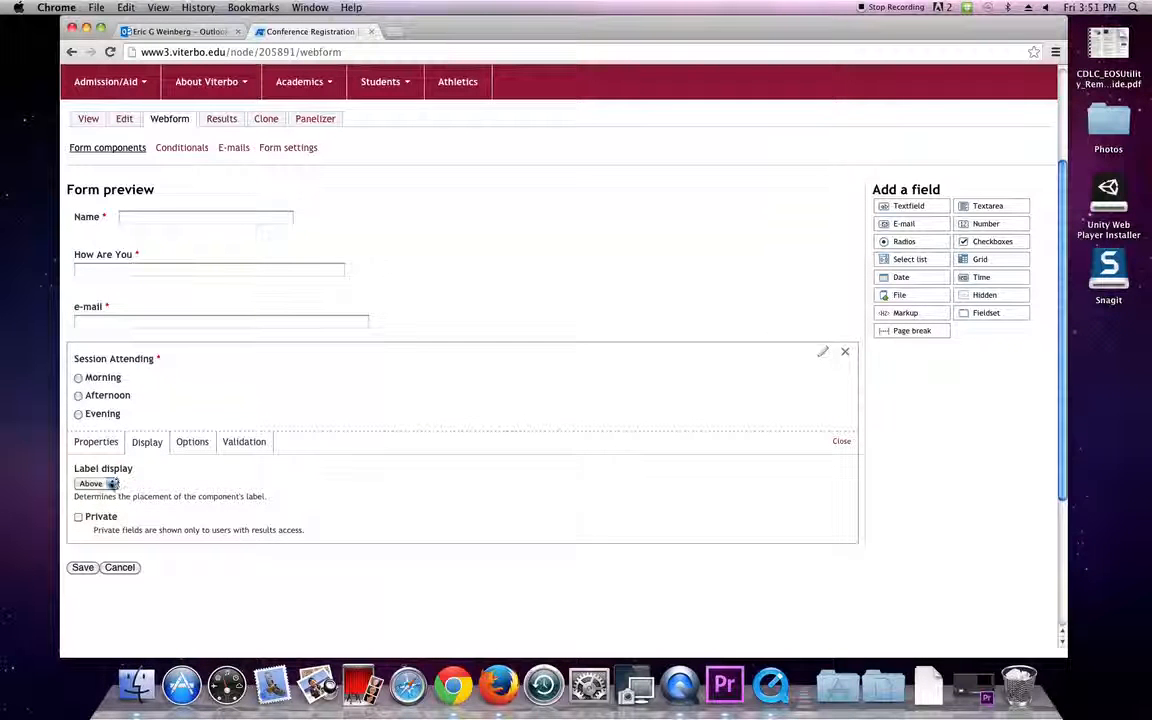
pyautogui.click(110, 483)
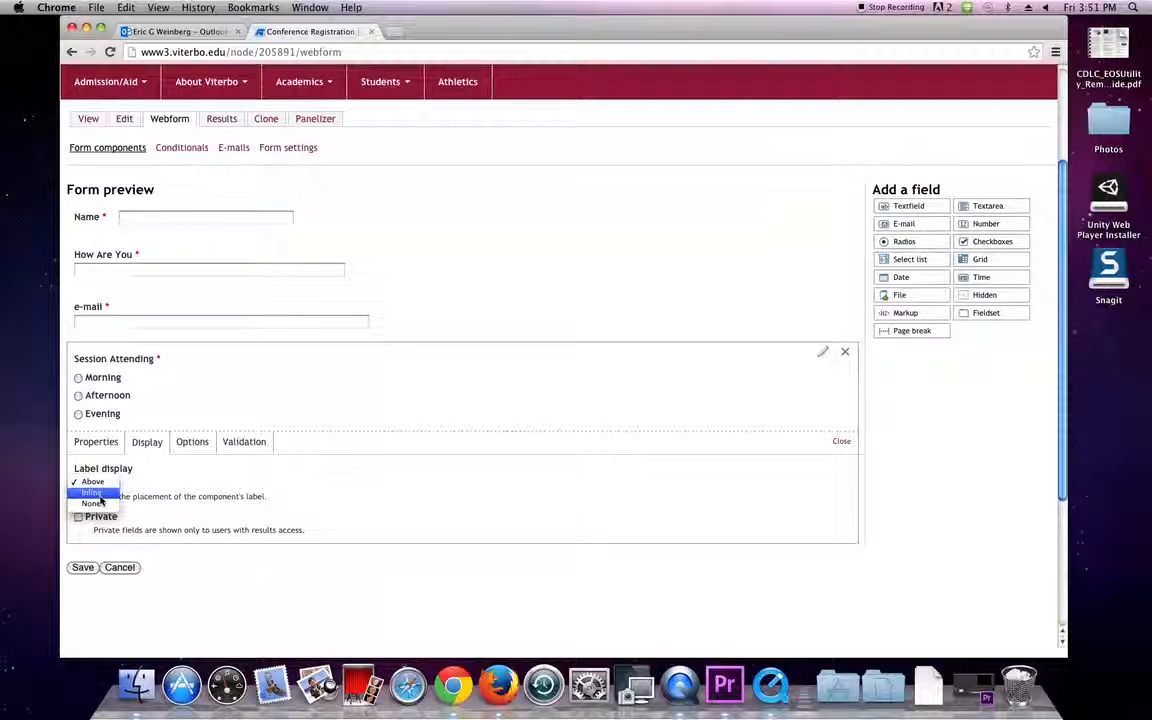
pyautogui.click(96, 493)
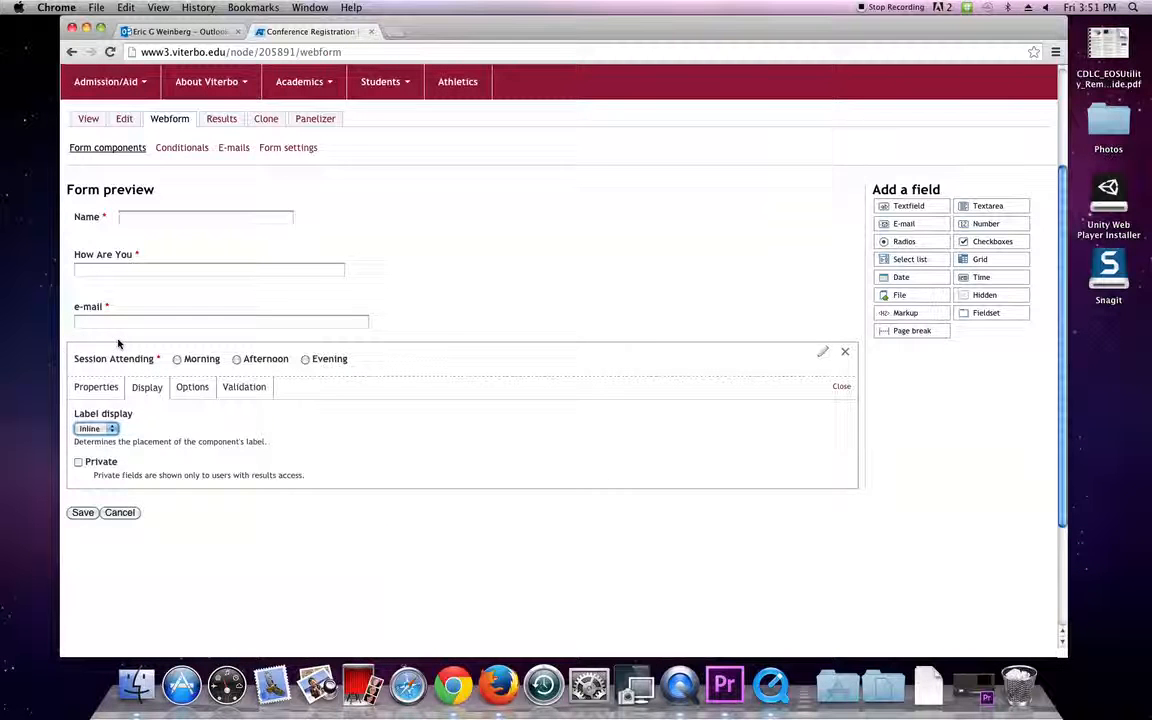
pyautogui.click(83, 512)
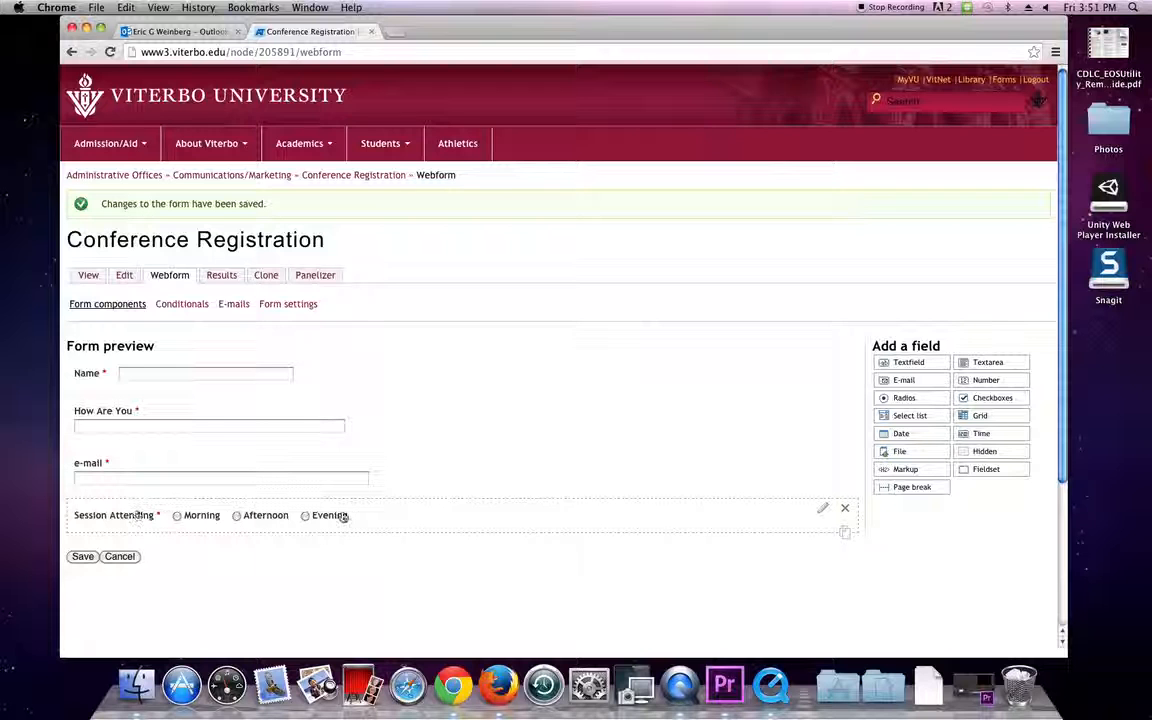
pyautogui.scroll(-1, 476, 495)
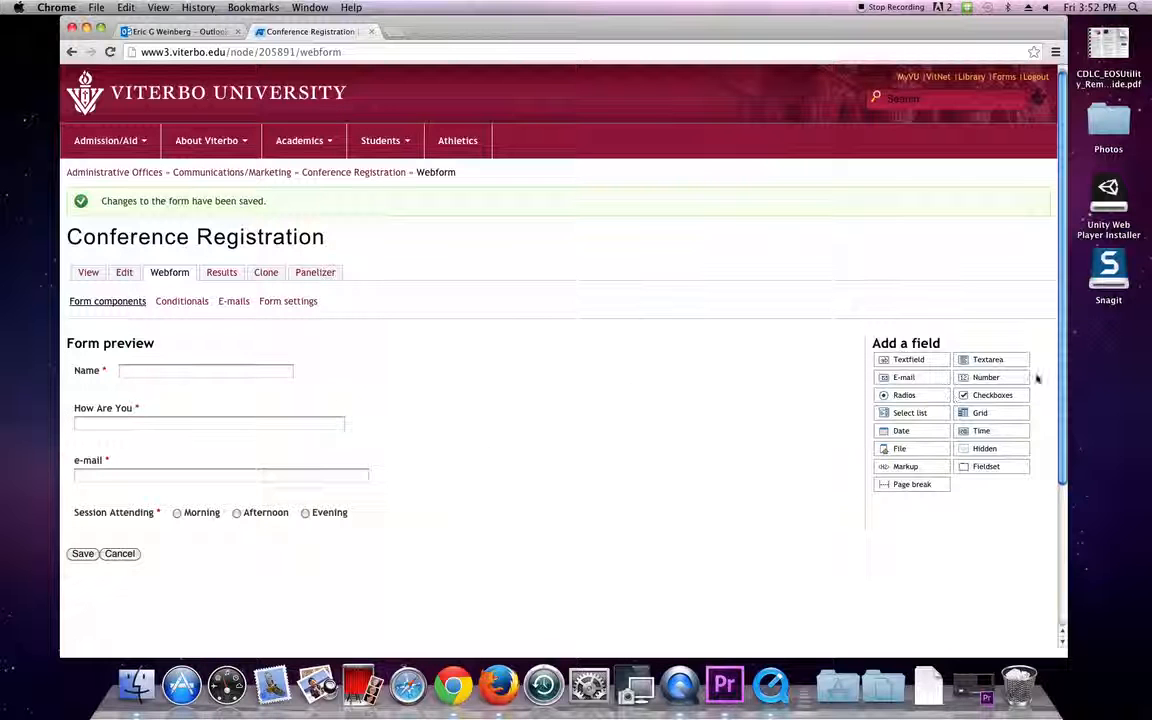
# Add a Checkboxes field below Session Attending and retitle it 'Food Liked'.
pyautogui.moveTo(1008, 396); pyautogui.dragTo(237, 541)
pyautogui.scroll(-2, 237, 542)
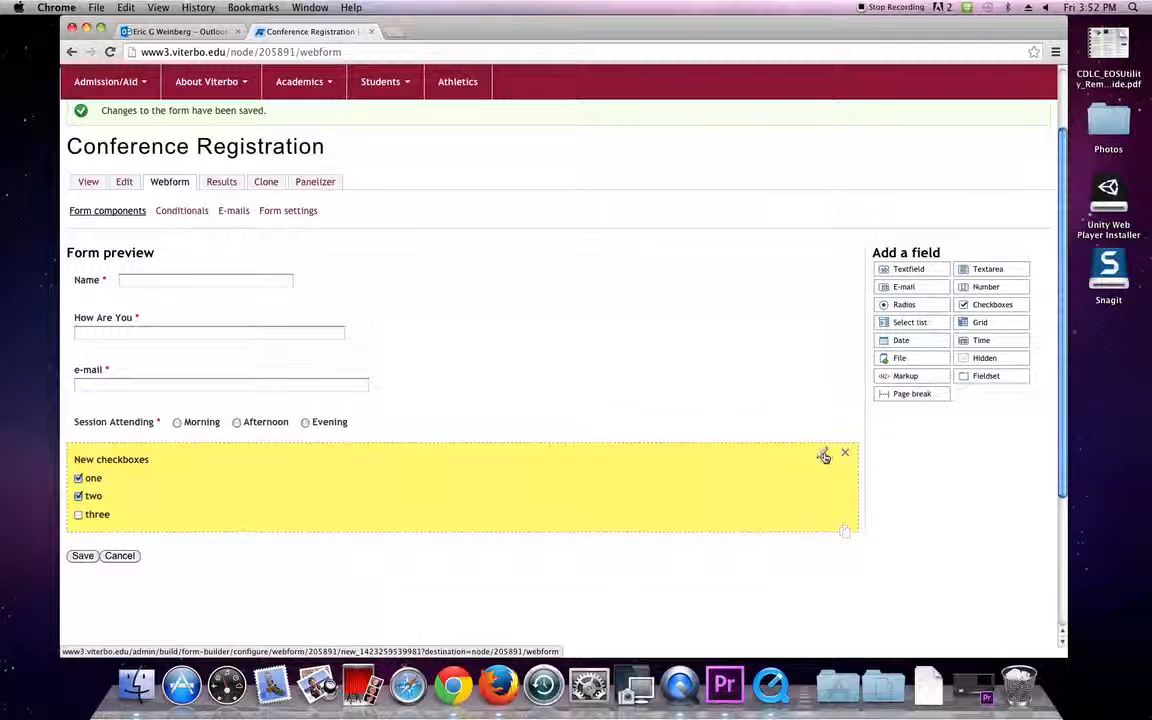
pyautogui.click(825, 456)
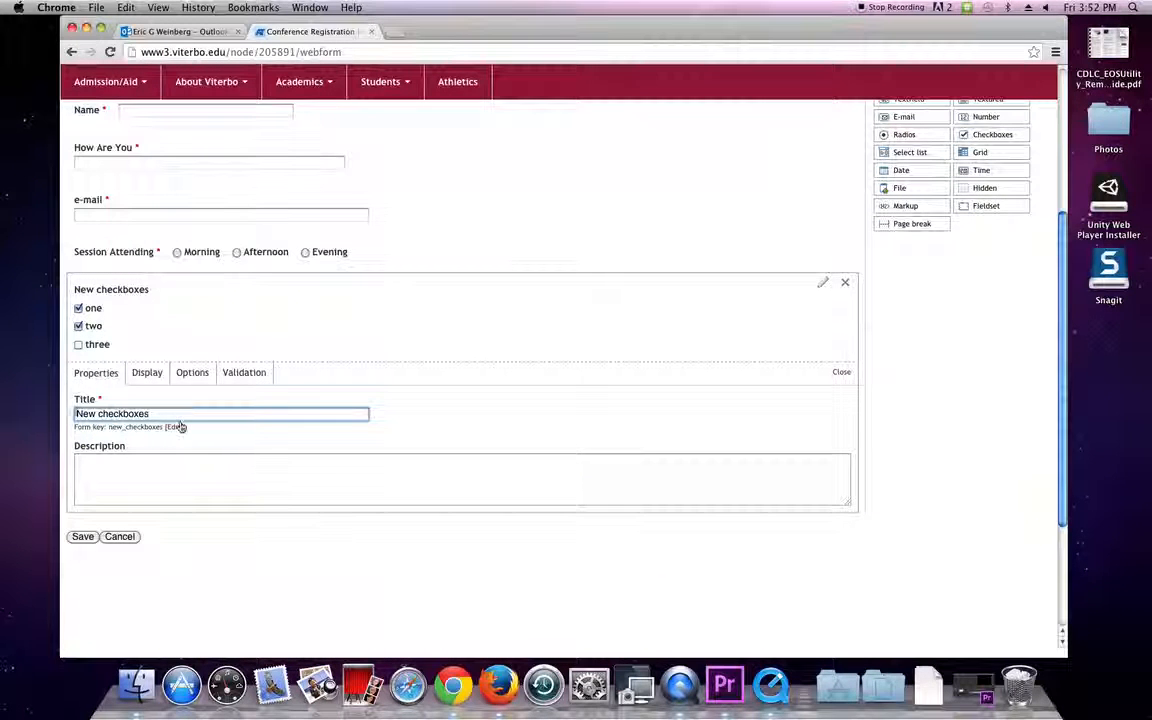
pyautogui.moveTo(181, 416); pyautogui.dragTo(2, 385)
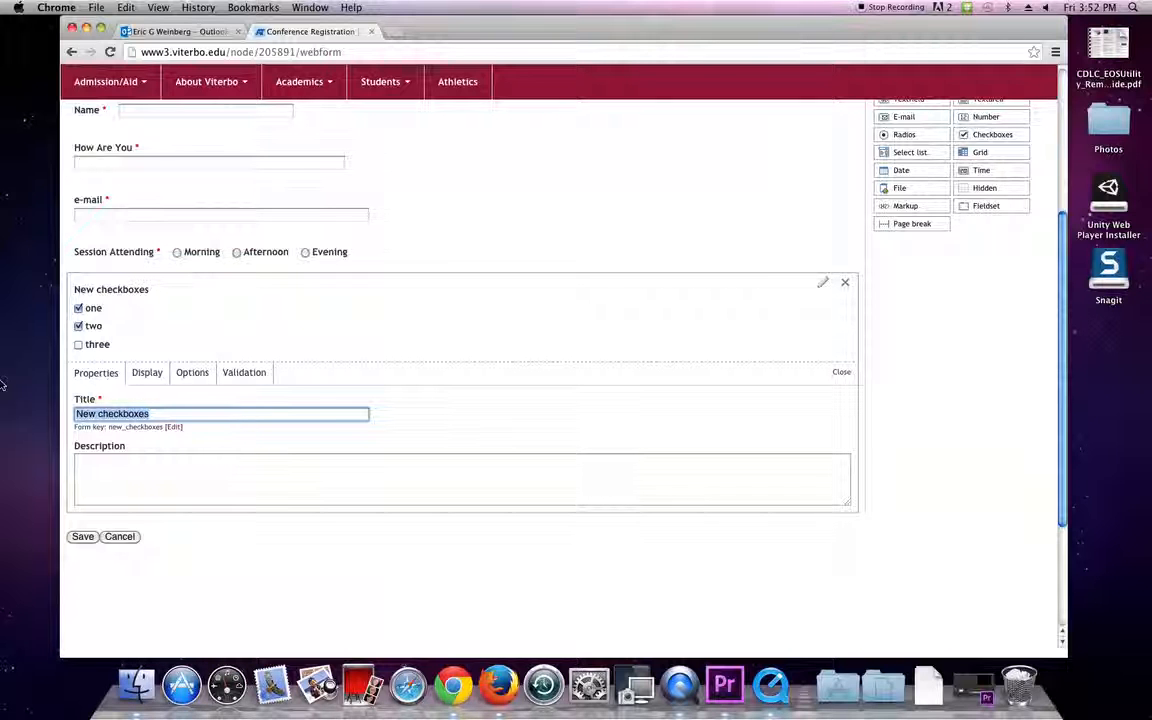
pyautogui.write('Food Liked')
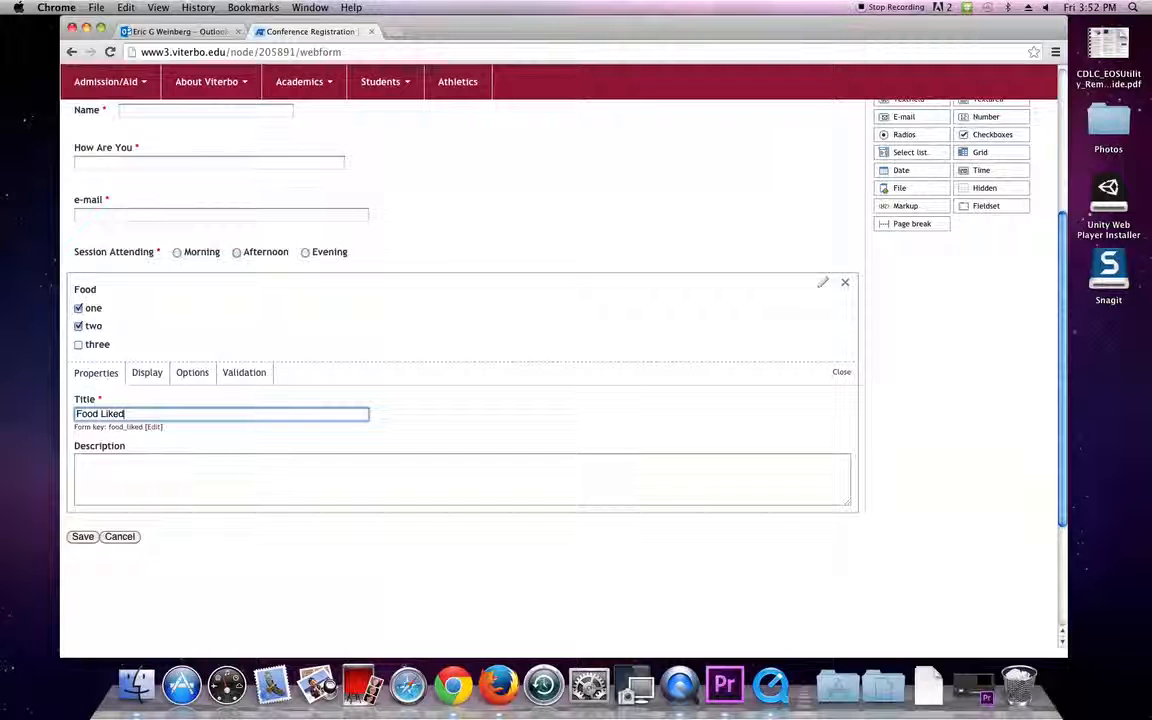
pyautogui.click(152, 373)
# Rename the Food Liked option values to Apples, Oranges and Bananas.
pyautogui.click(192, 373)
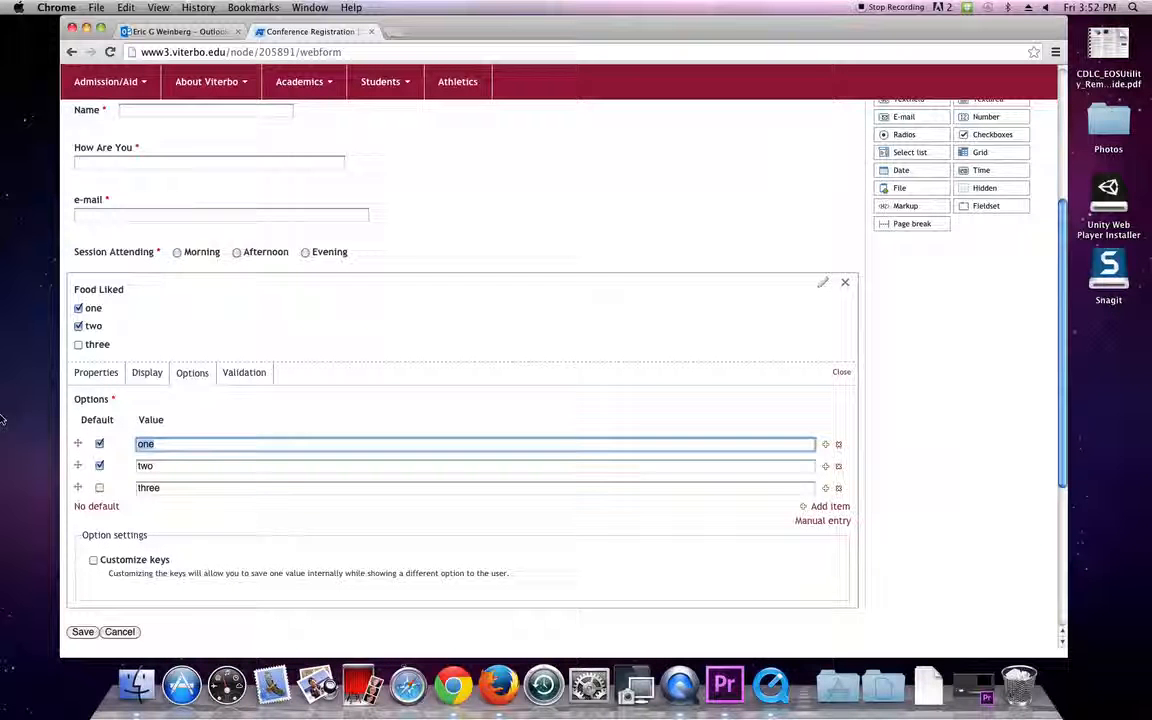
pyautogui.write('Apples')
pyautogui.moveTo(20, 410); pyautogui.dragTo(40, 464)
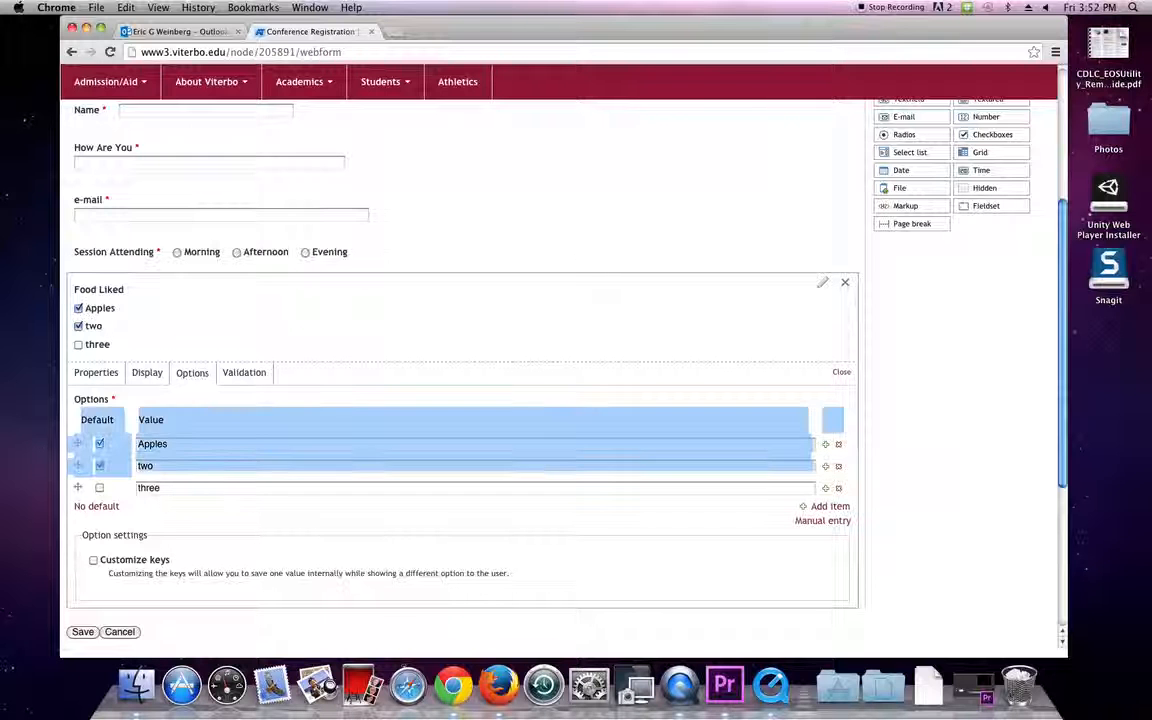
pyautogui.doubleClick(145, 466)
pyautogui.write('O')
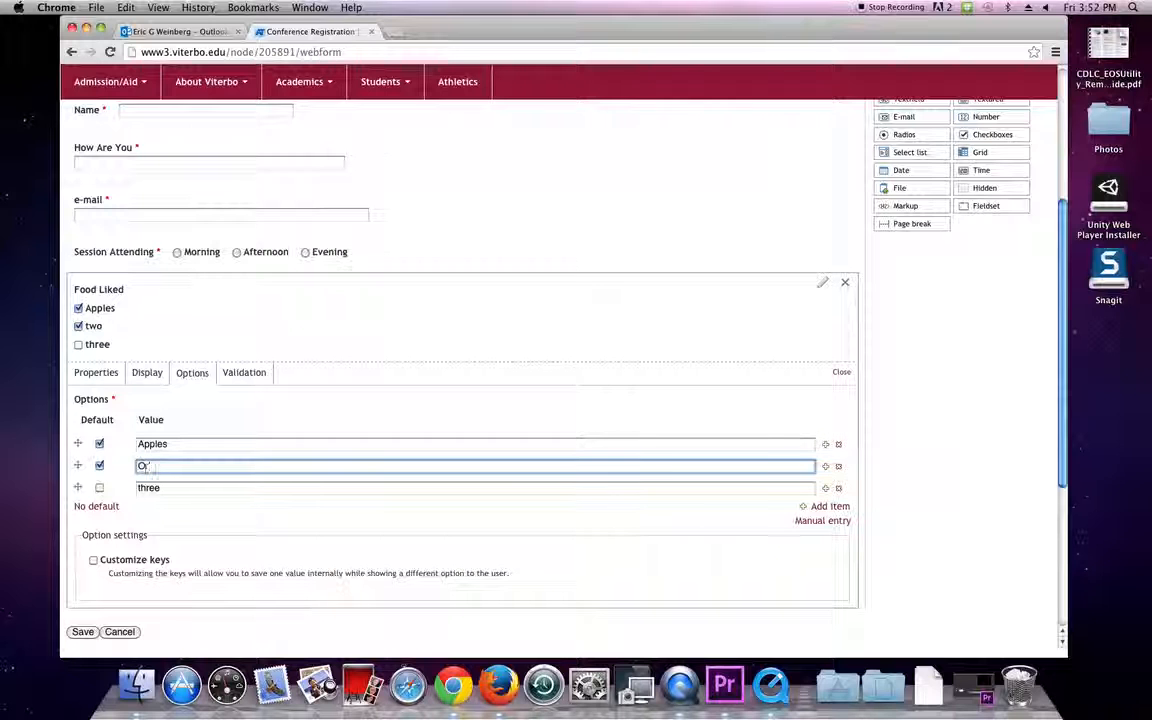
pyautogui.write('ranges')
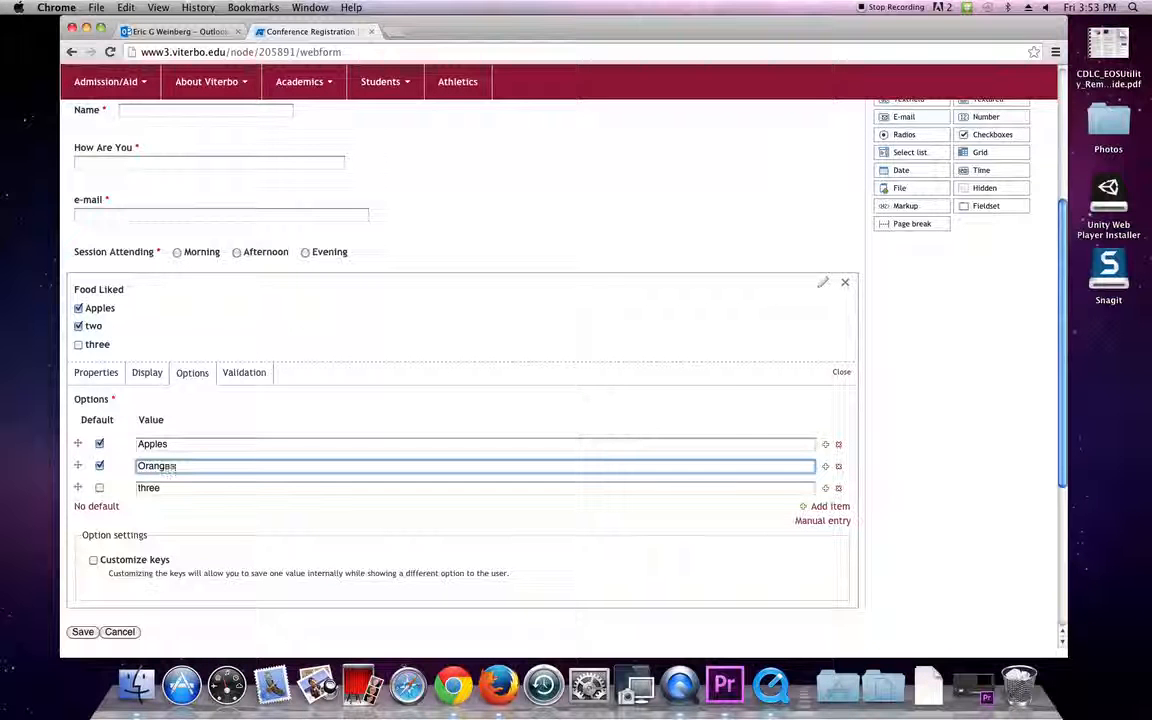
pyautogui.press('Tab')
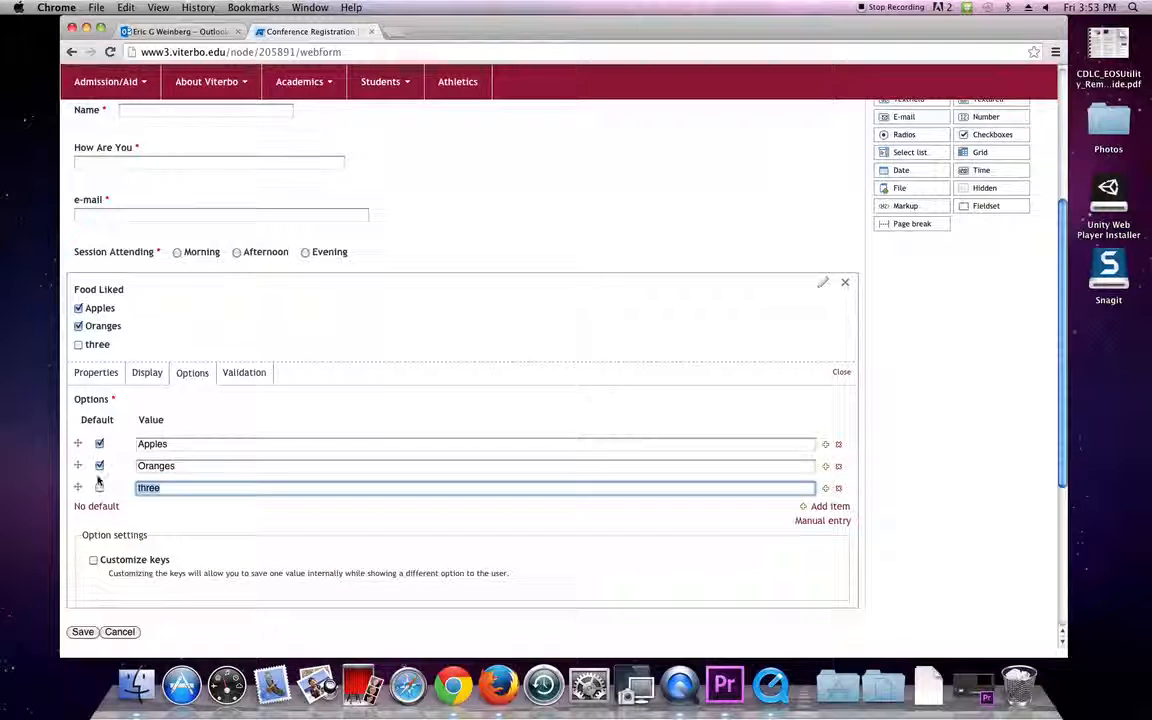
pyautogui.write('Bannanna')
pyautogui.press('BackSpace')
pyautogui.write('as')
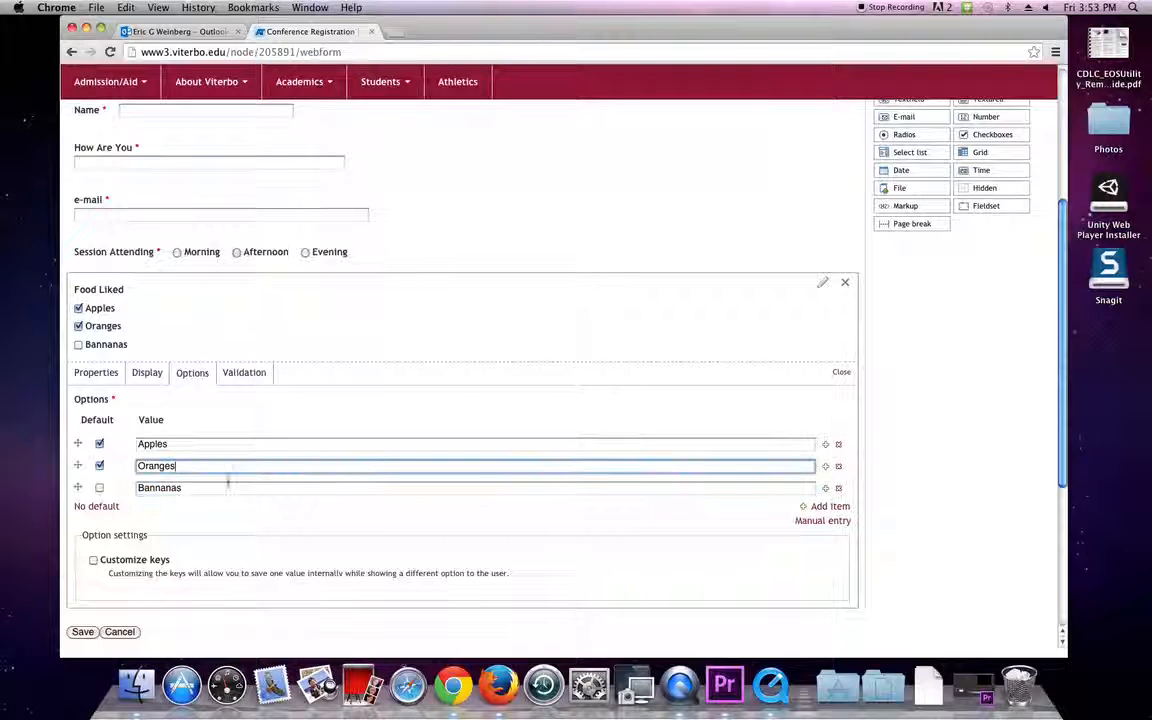
# Fix the Bananas spelling and untick the Apples and Oranges default checks.
pyautogui.click(163, 487)
pyautogui.press('BackSpace')
pyautogui.click(270, 470)
pyautogui.click(257, 490)
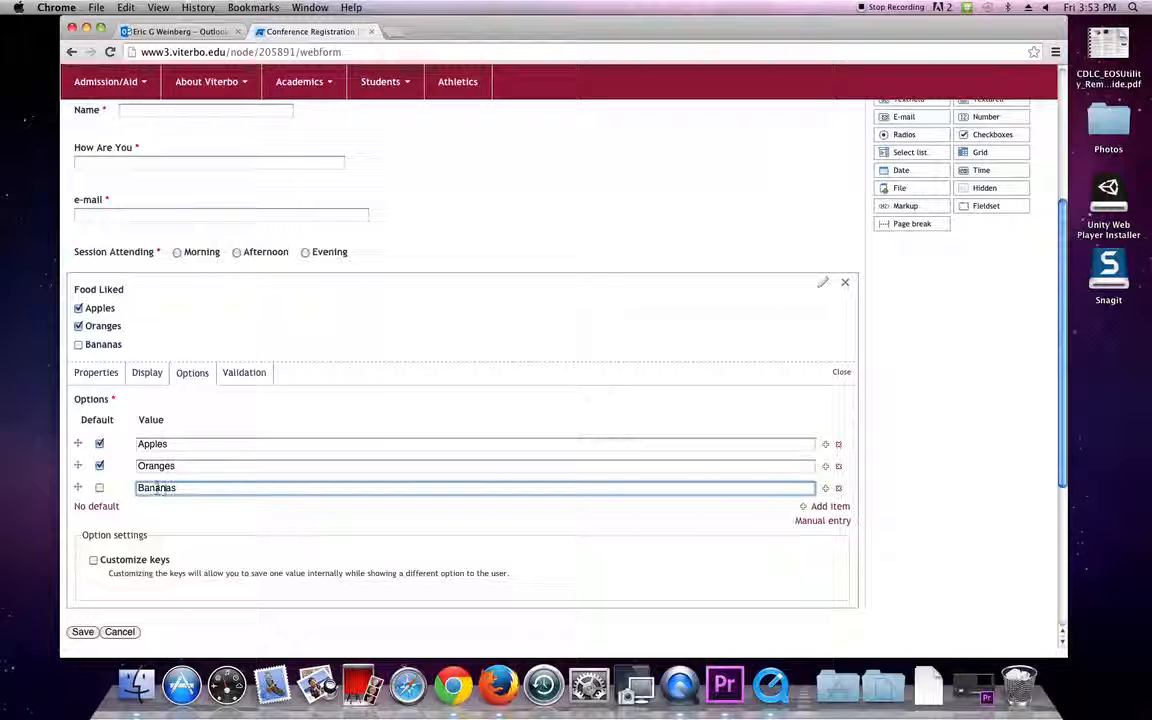
pyautogui.click(215, 467)
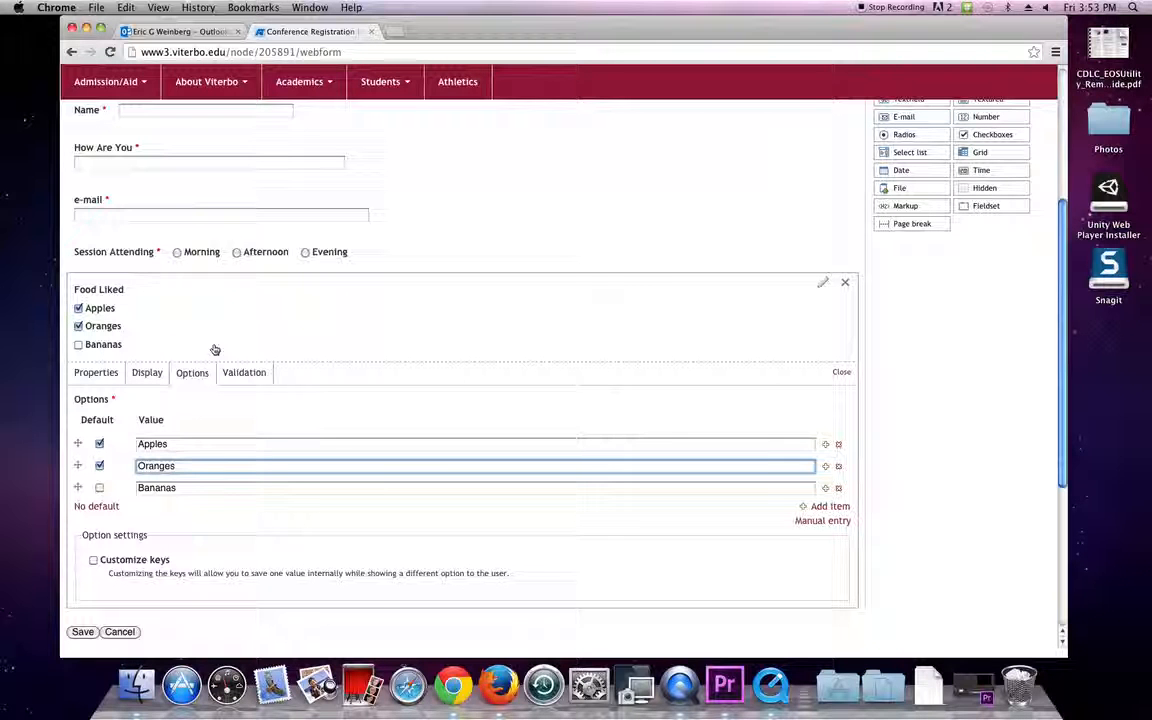
pyautogui.click(99, 466)
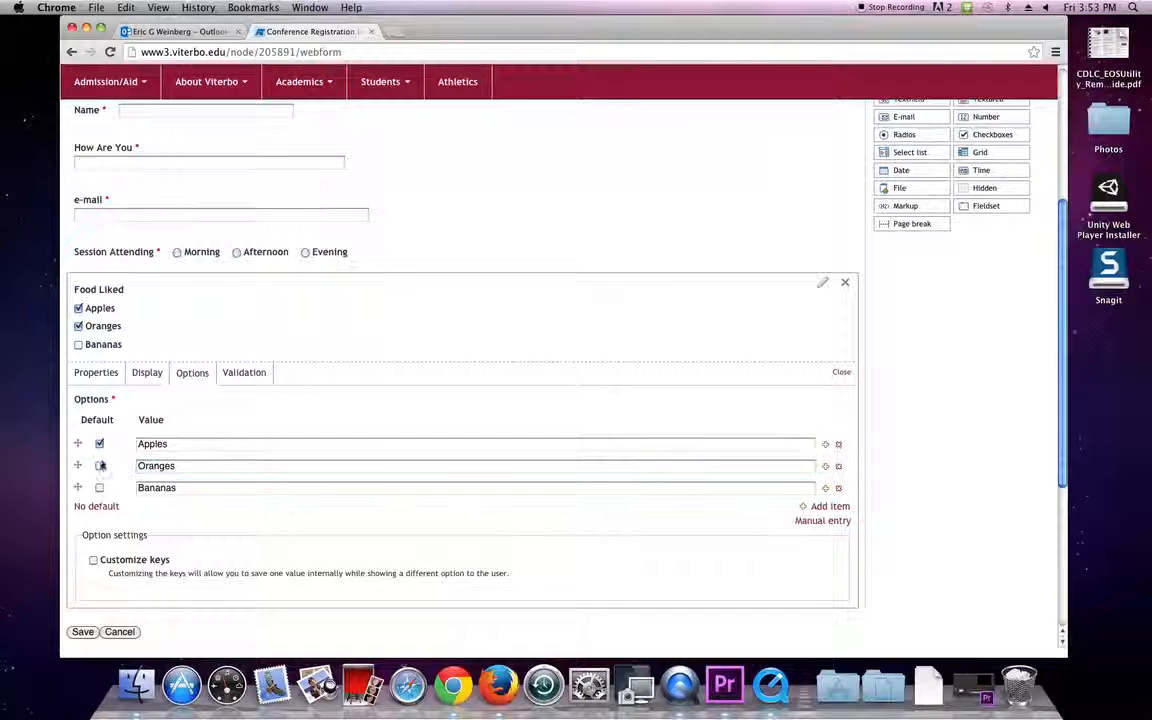
pyautogui.click(99, 446)
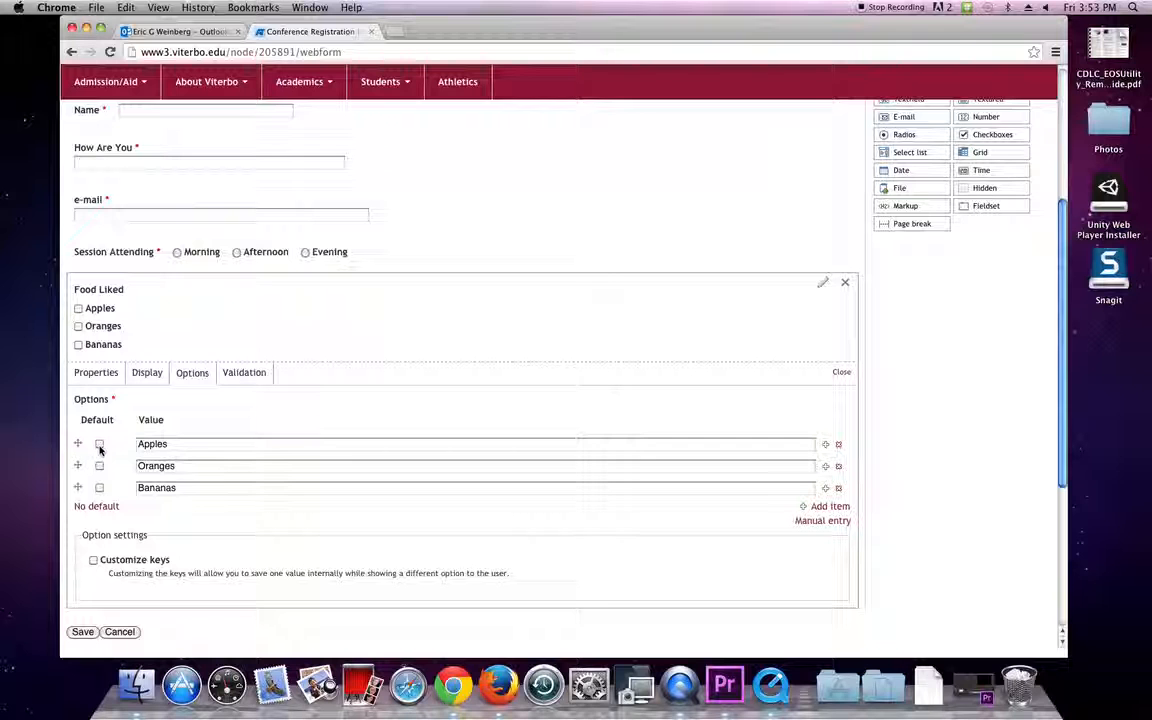
pyautogui.click(241, 382)
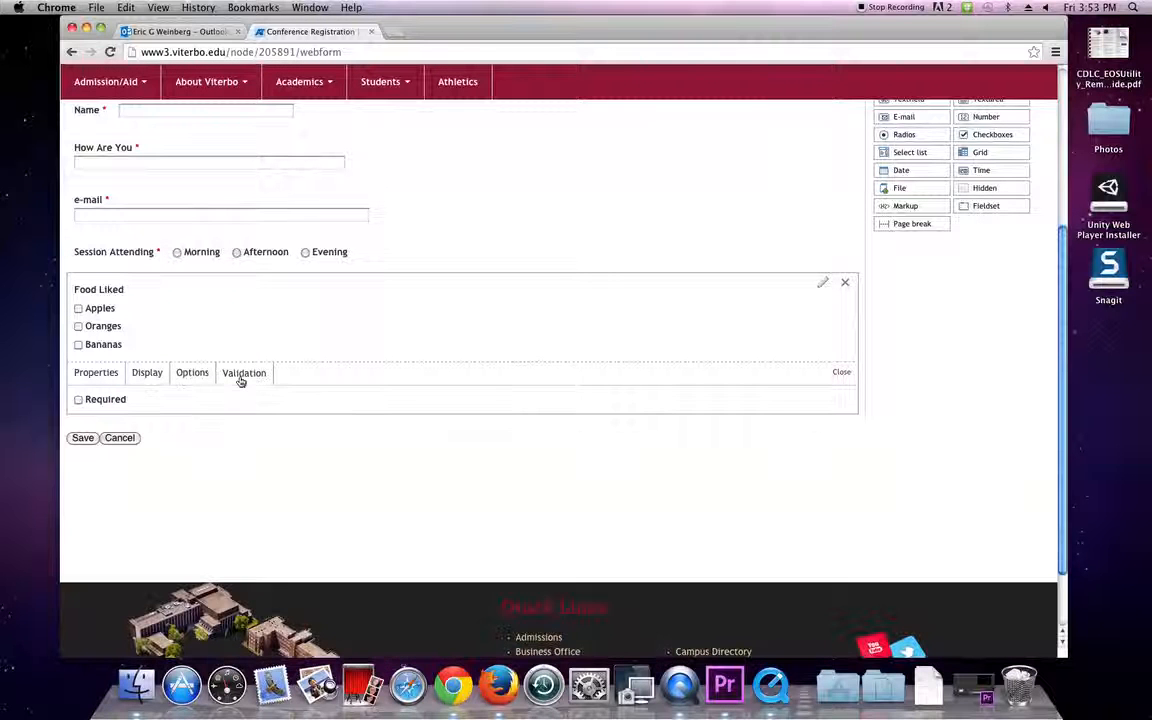
# Keep Food Liked optional and set its label display to Inline.
pyautogui.click(78, 400)
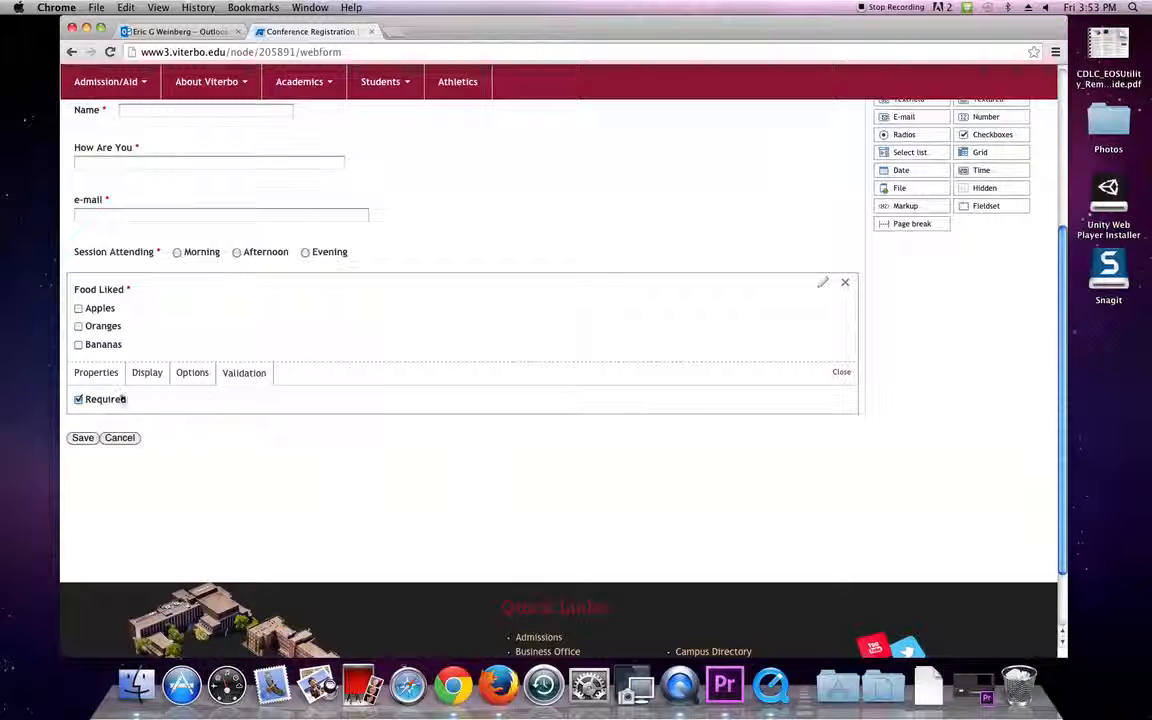
pyautogui.click(78, 400)
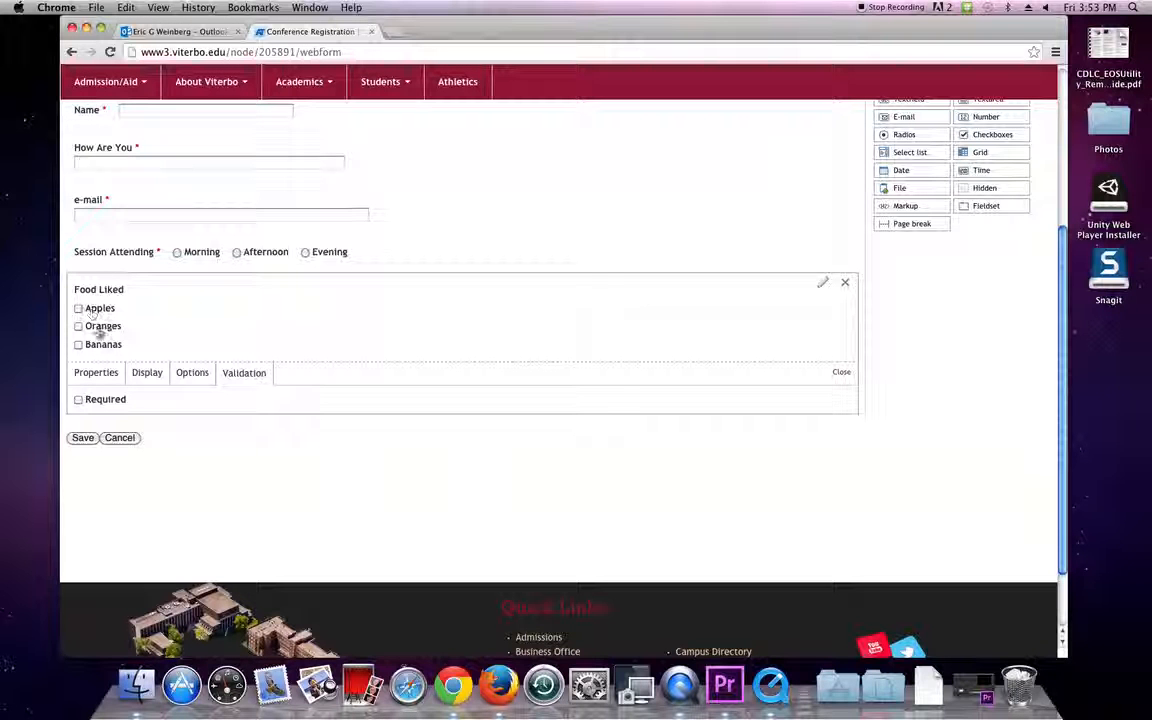
pyautogui.click(186, 374)
pyautogui.click(147, 372)
pyautogui.click(96, 413)
pyautogui.click(105, 425)
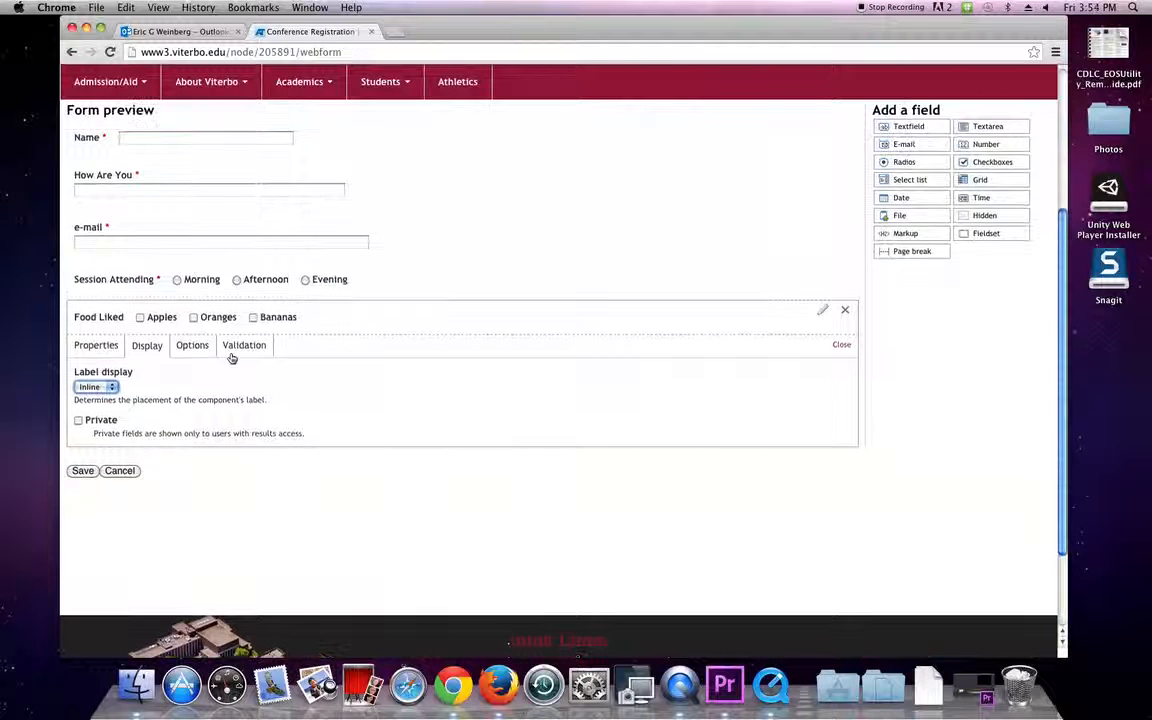
# Add a Peaches option to Food Liked, remove Bananas, and close its settings.
pyautogui.click(200, 352)
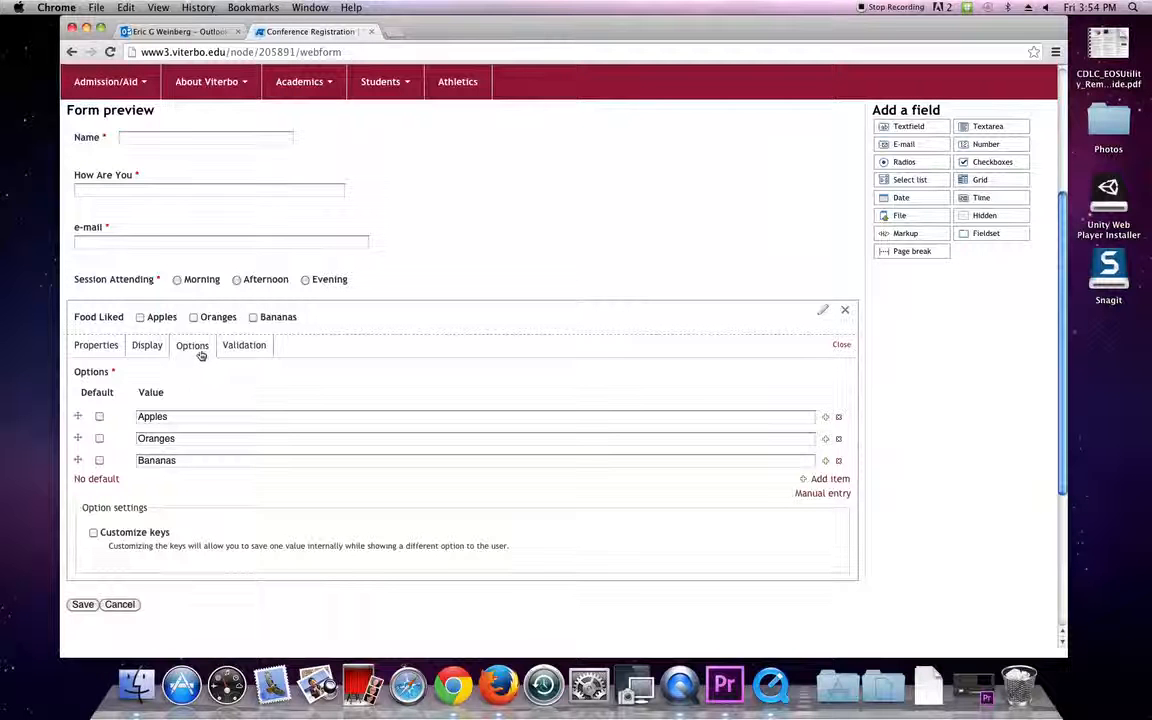
pyautogui.doubleClick(207, 442)
pyautogui.click(212, 484)
pyautogui.click(210, 462)
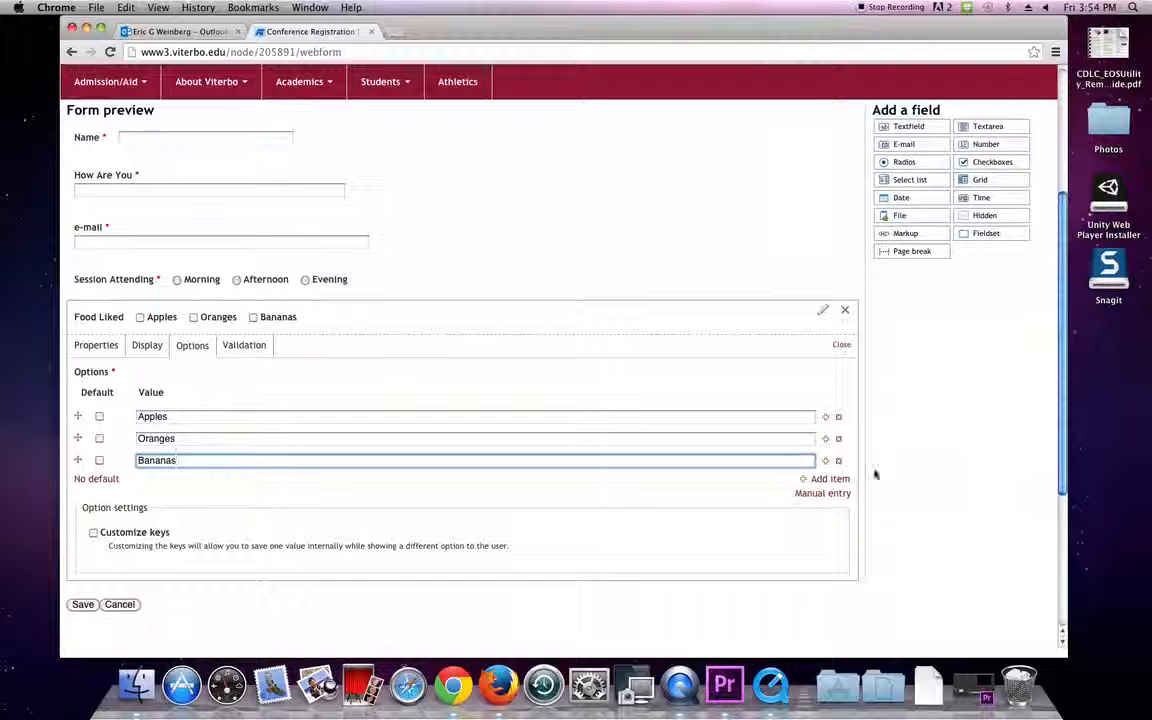
pyautogui.click(830, 479)
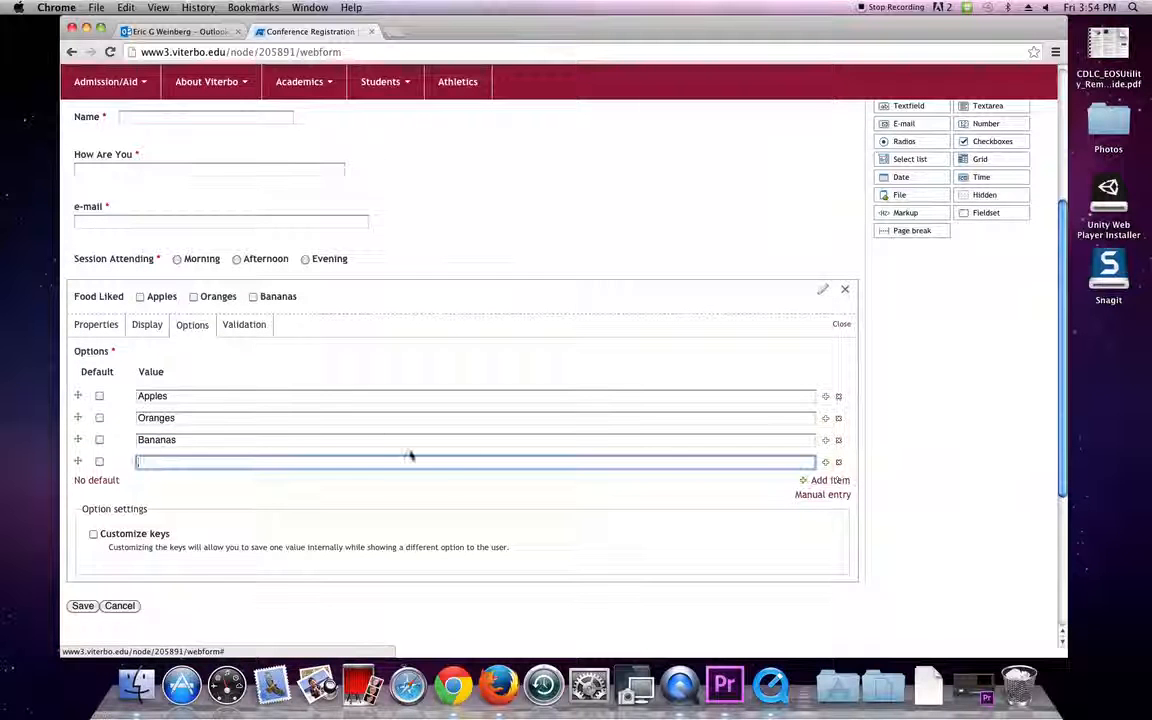
pyautogui.write('Peaches')
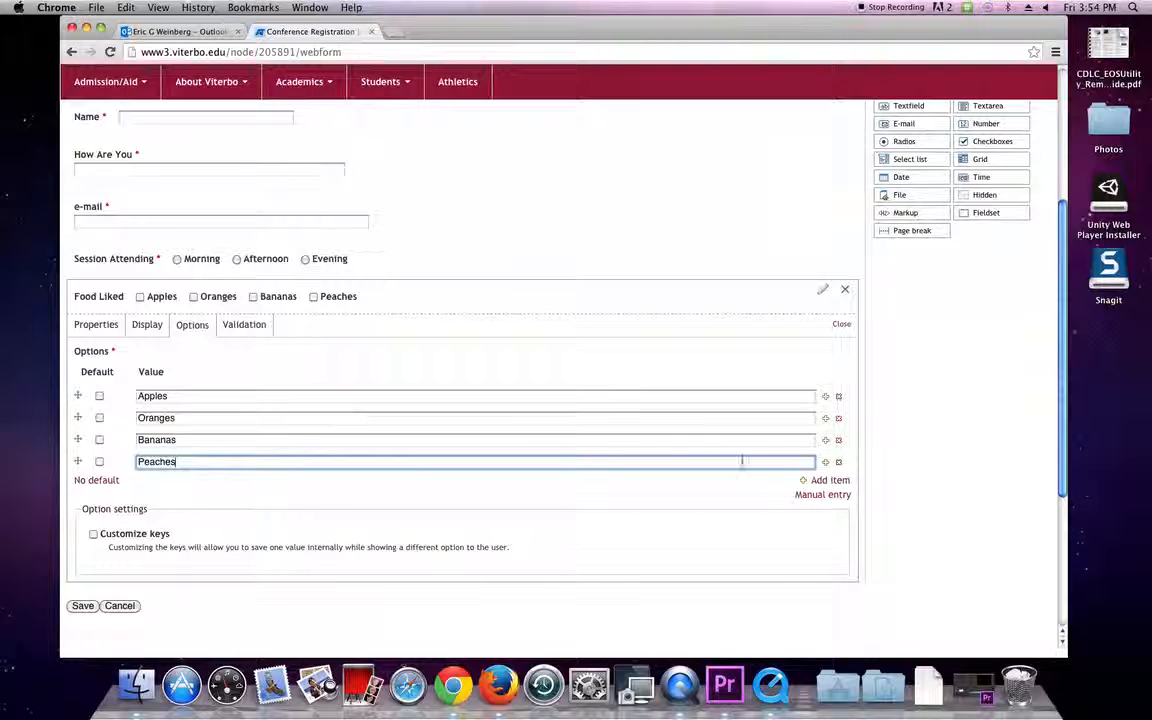
pyautogui.click(840, 440)
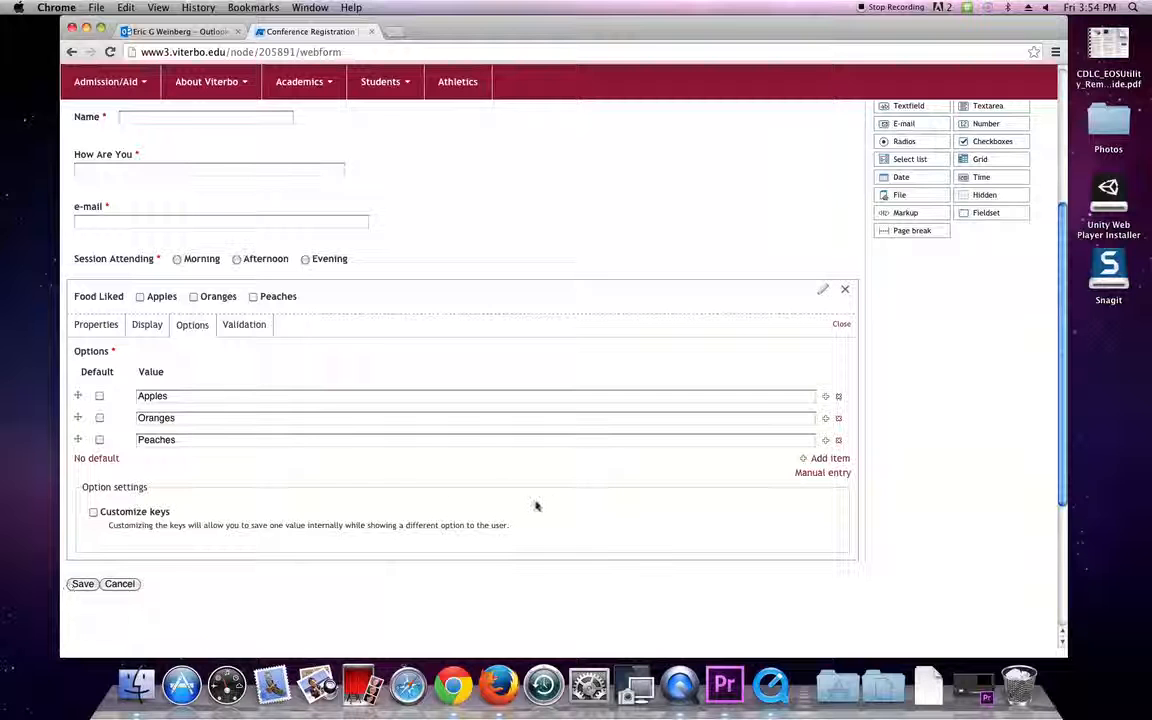
pyautogui.click(841, 324)
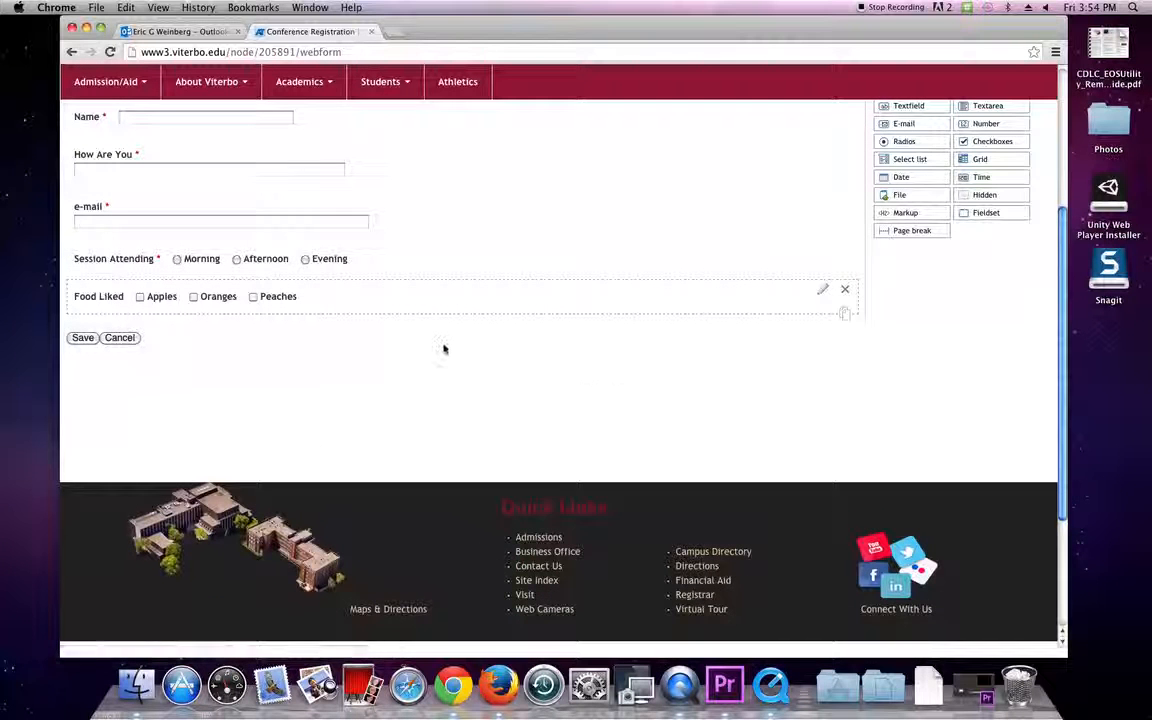
pyautogui.scroll(5, 443, 349)
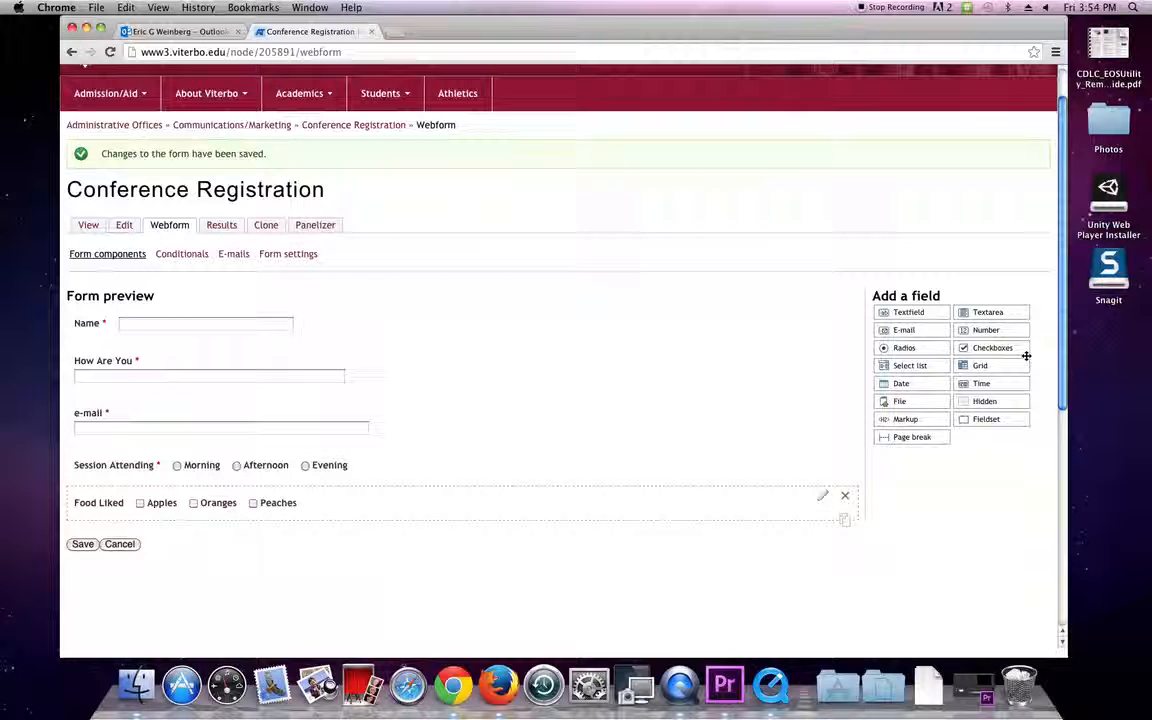
# Add a 'New select' list with options one, two, three below Food Liked and test it.
pyautogui.moveTo(913, 365); pyautogui.dragTo(352, 524)
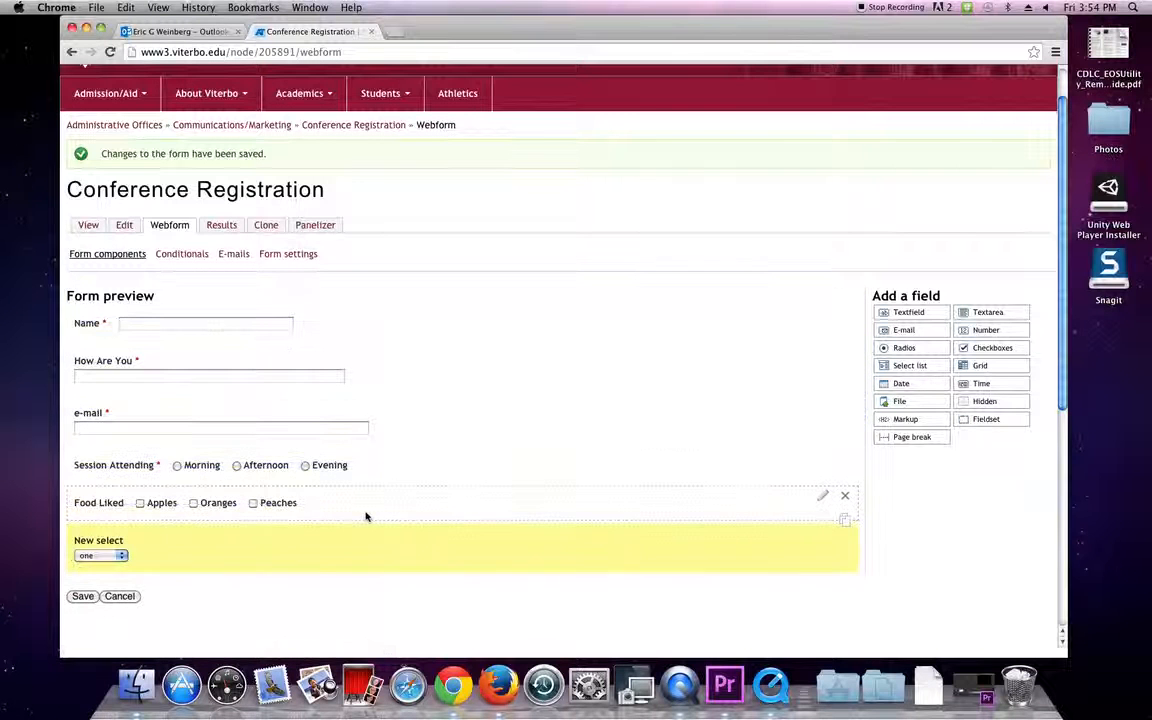
pyautogui.click(103, 552)
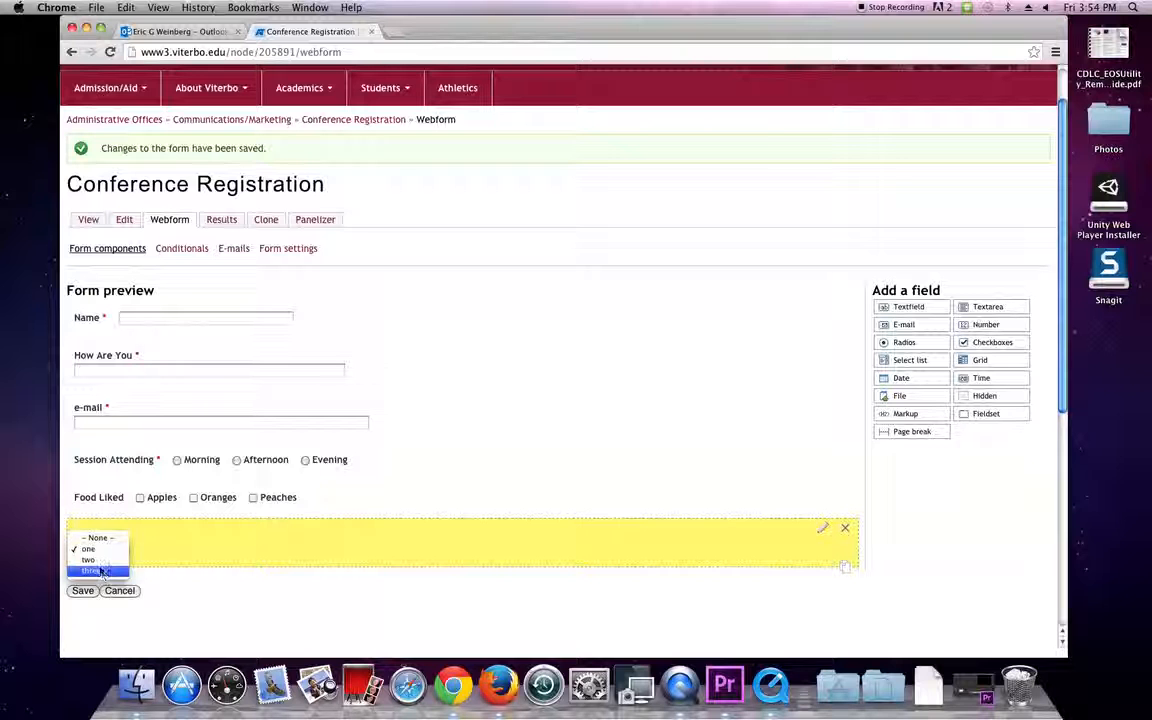
pyautogui.click(99, 550)
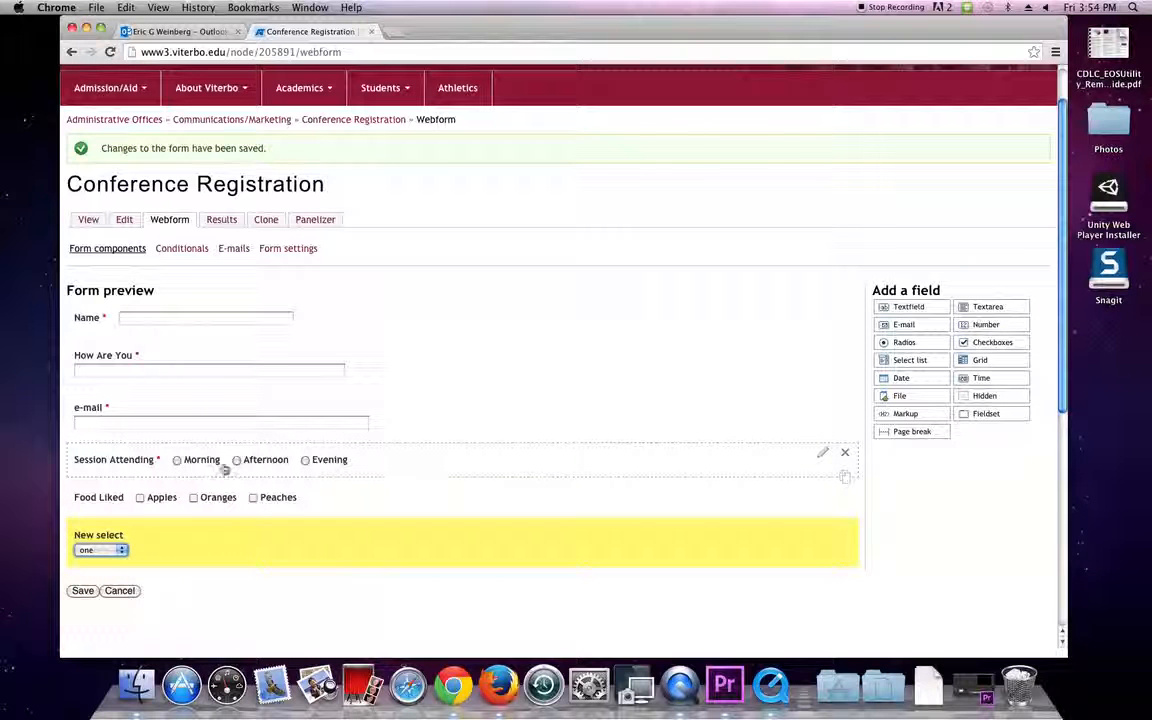
pyautogui.click(118, 550)
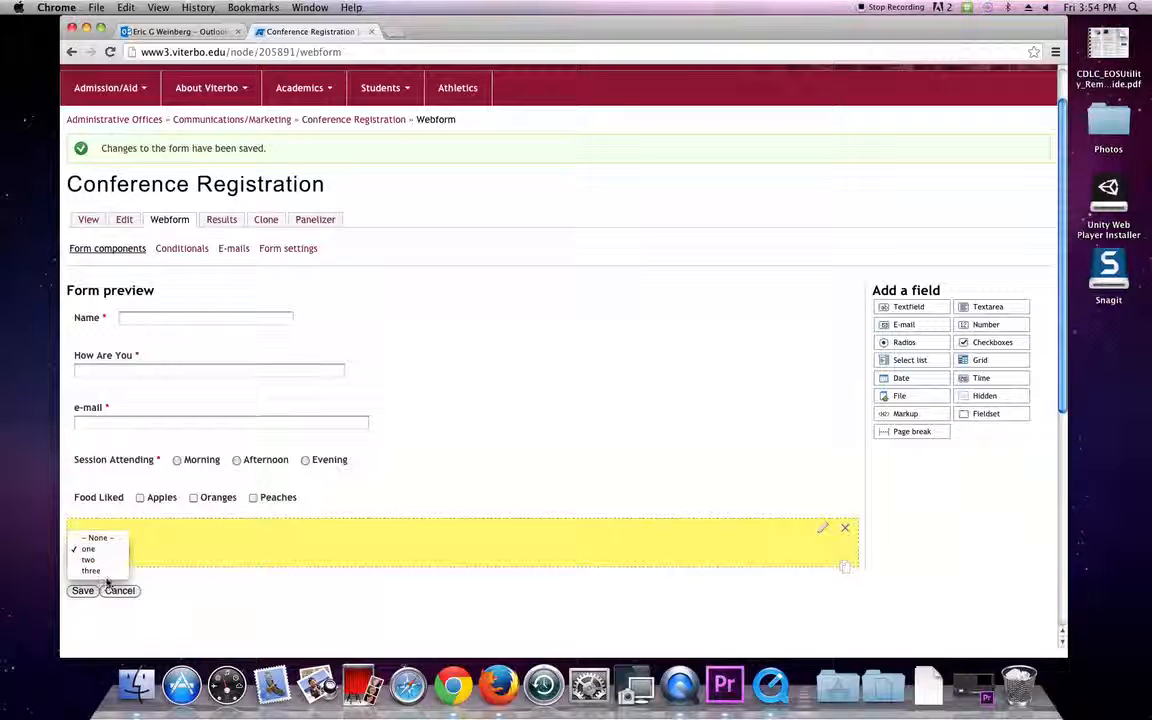
pyautogui.click(105, 572)
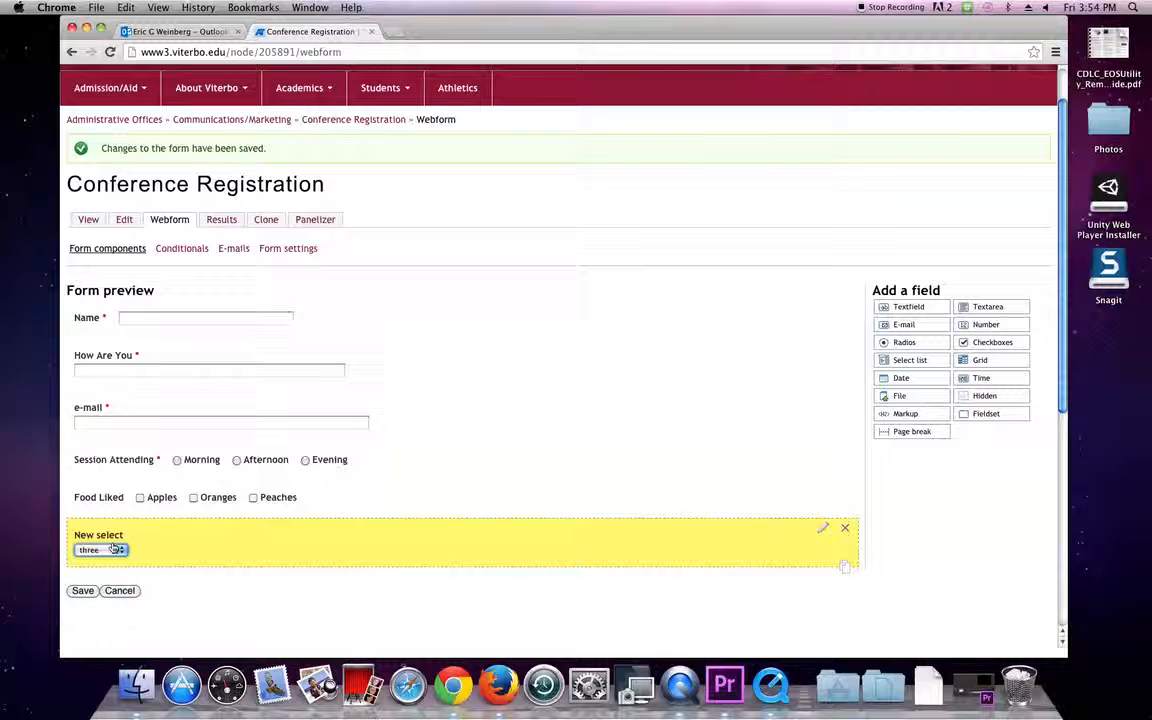
pyautogui.click(118, 550)
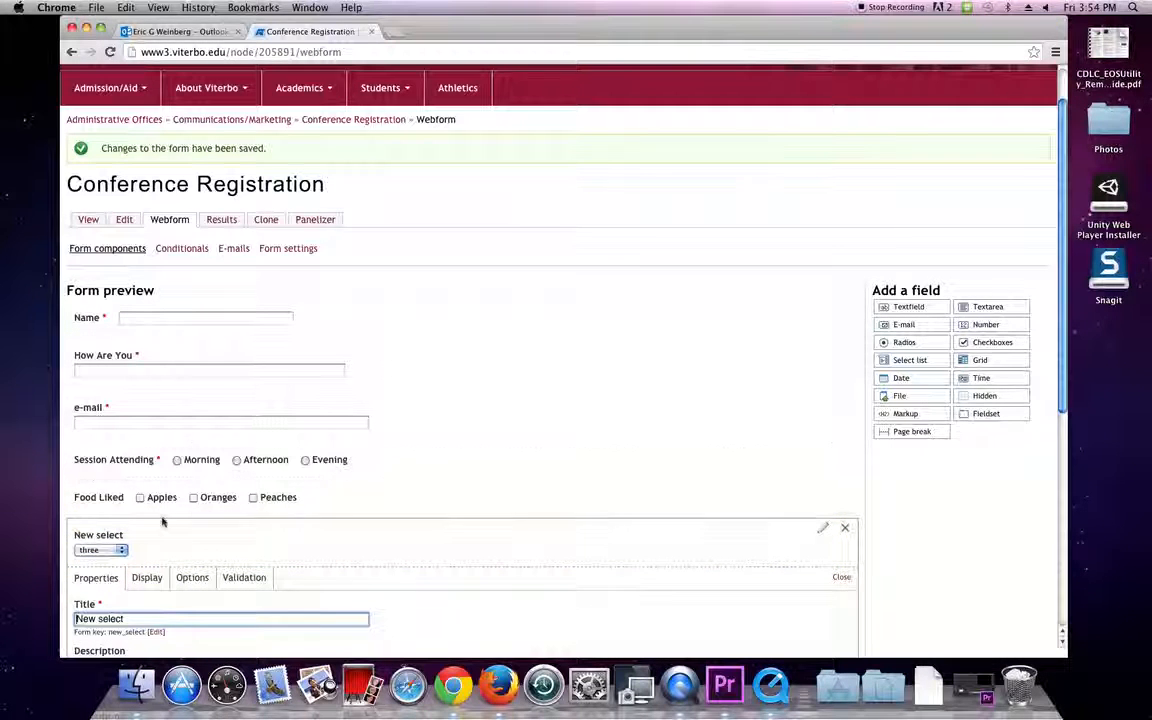
pyautogui.click(846, 579)
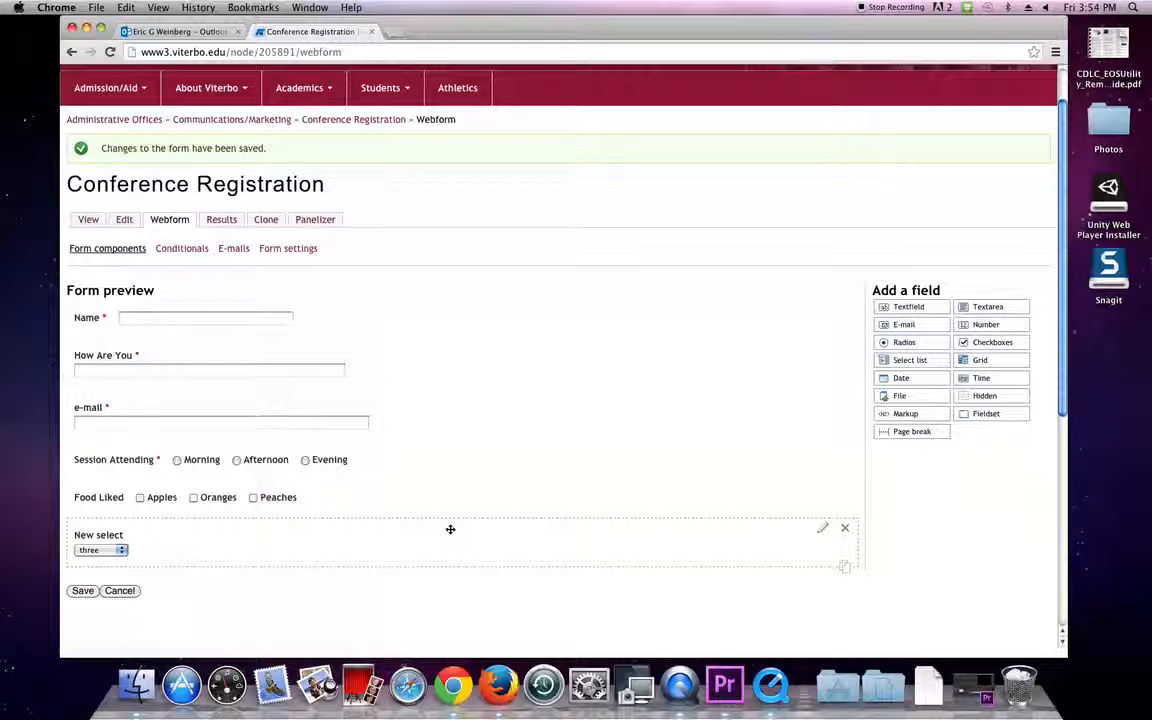
# Reposition New select and add a date field below it, test-picking February 19 2015.
pyautogui.moveTo(450, 529)
pyautogui.mouseDown()
pyautogui.moveTo(239, 362)
pyautogui.moveTo(293, 431)
pyautogui.moveTo(627, 440)
pyautogui.moveTo(597, 501)
pyautogui.moveTo(226, 319)
pyautogui.moveTo(718, 388)
pyautogui.moveTo(887, 373)
pyautogui.mouseUp()
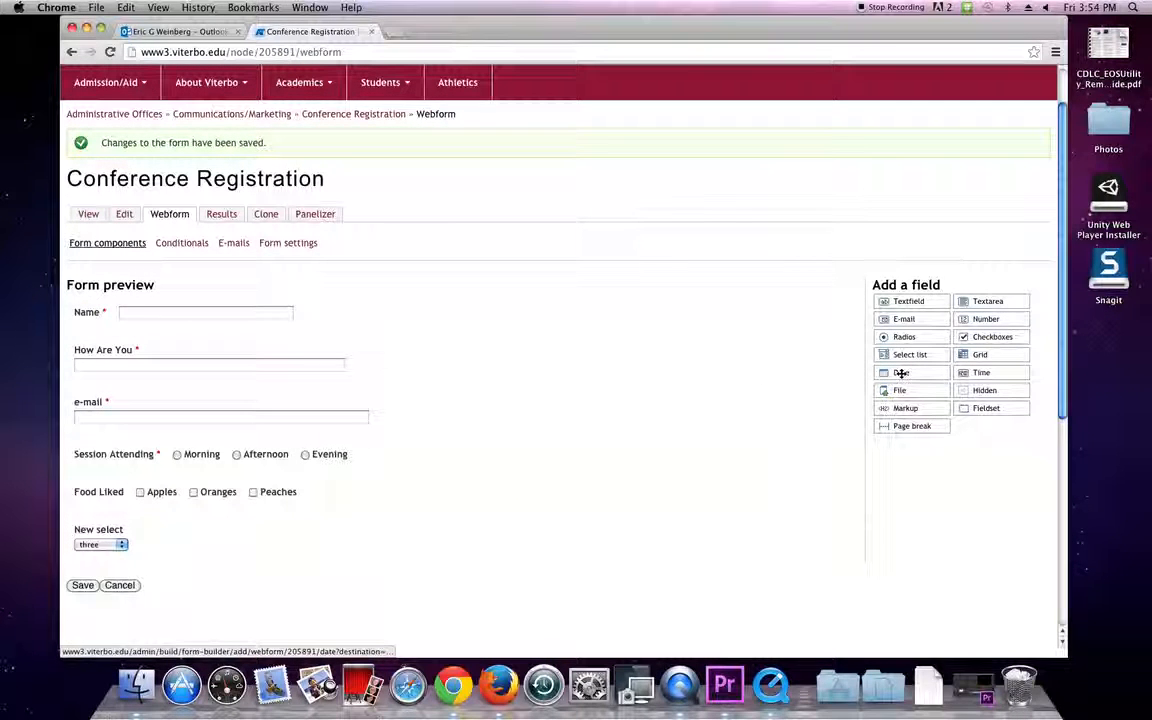
pyautogui.moveTo(900, 372); pyautogui.dragTo(214, 570)
pyautogui.scroll(-2, 214, 570)
pyautogui.click(213, 498)
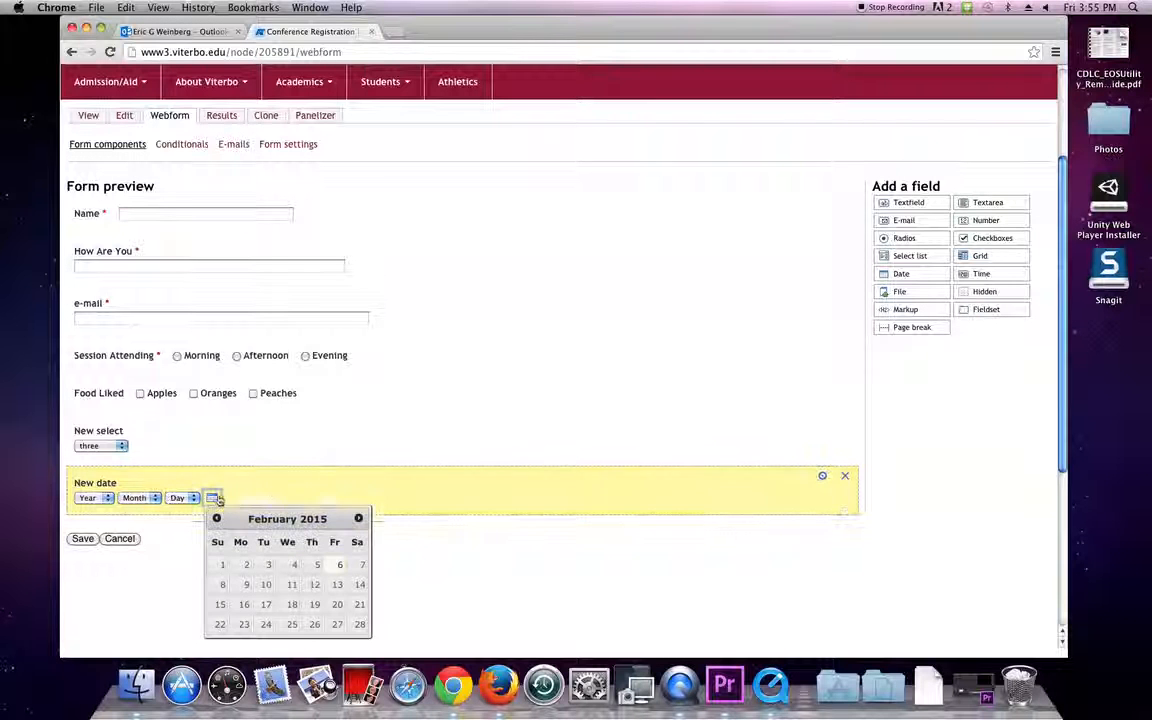
pyautogui.click(300, 605)
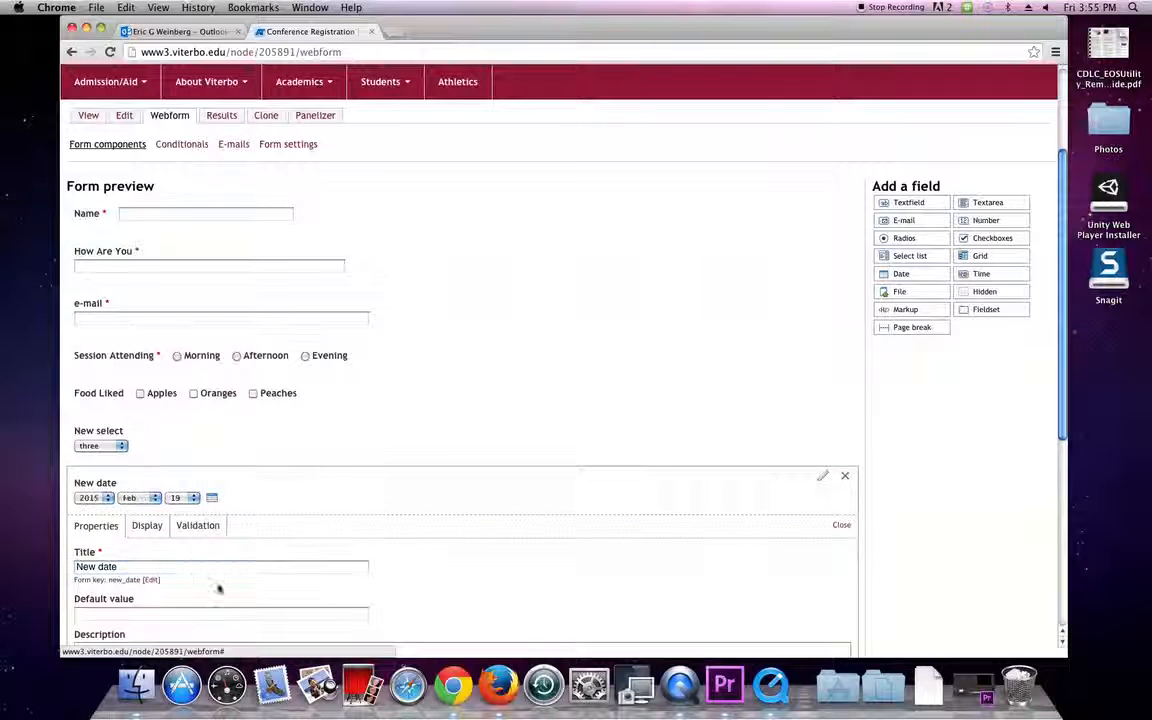
# Retitle the new date field 'Date of Birth'.
pyautogui.moveTo(141, 568); pyautogui.dragTo(26, 550)
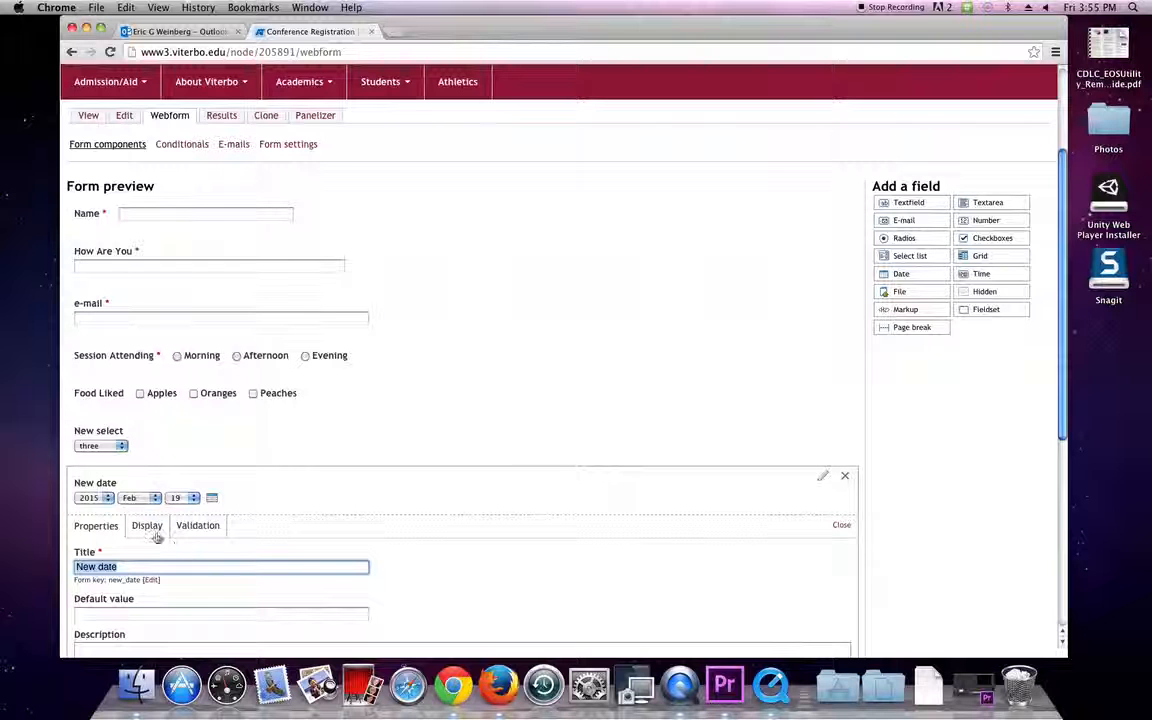
pyautogui.write('Aga')
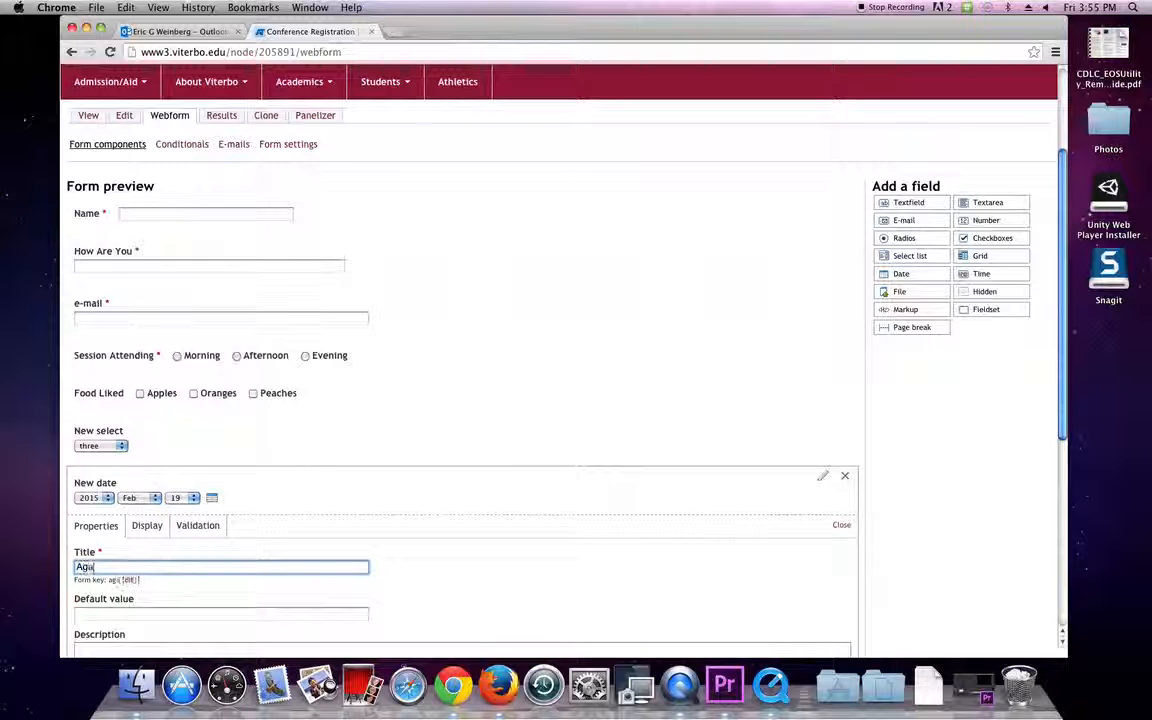
pyautogui.write('e')
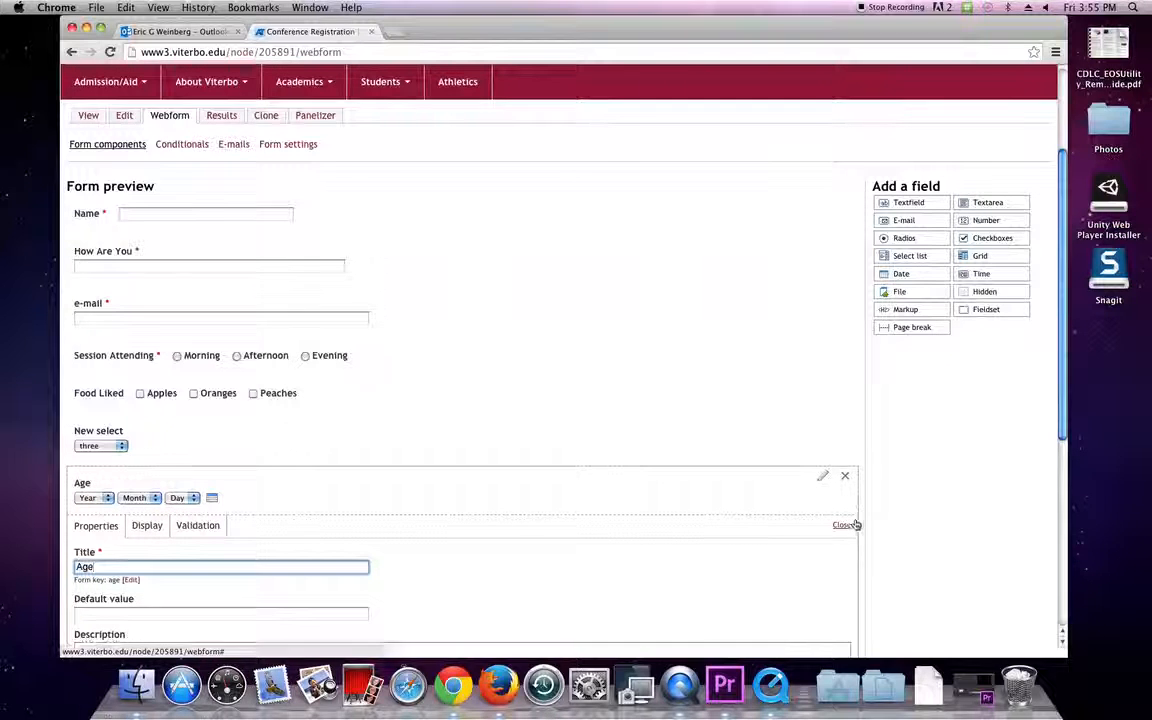
pyautogui.click(849, 525)
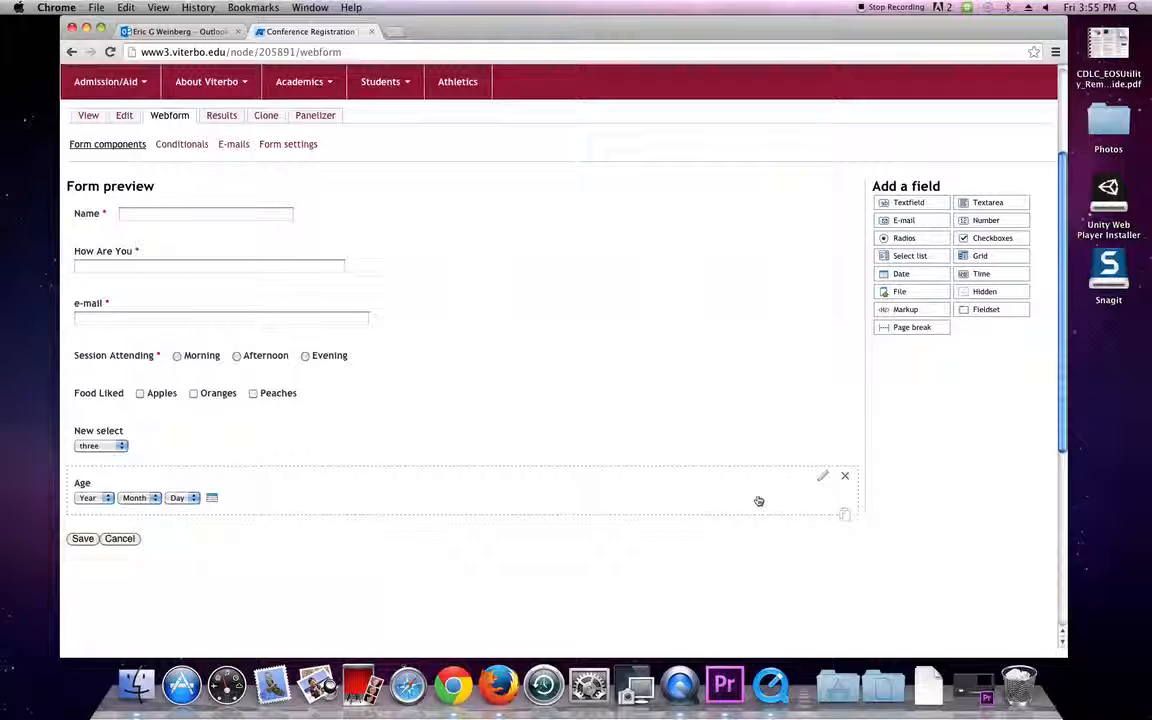
pyautogui.click(823, 489)
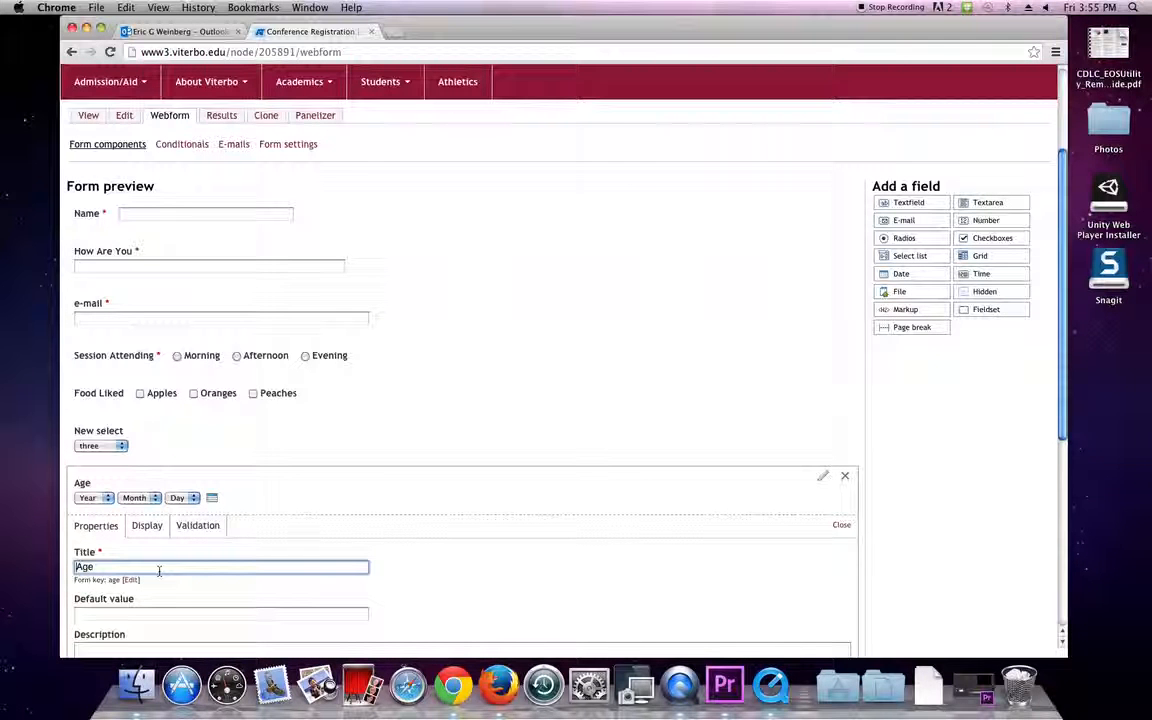
pyautogui.write('Date of Birth')
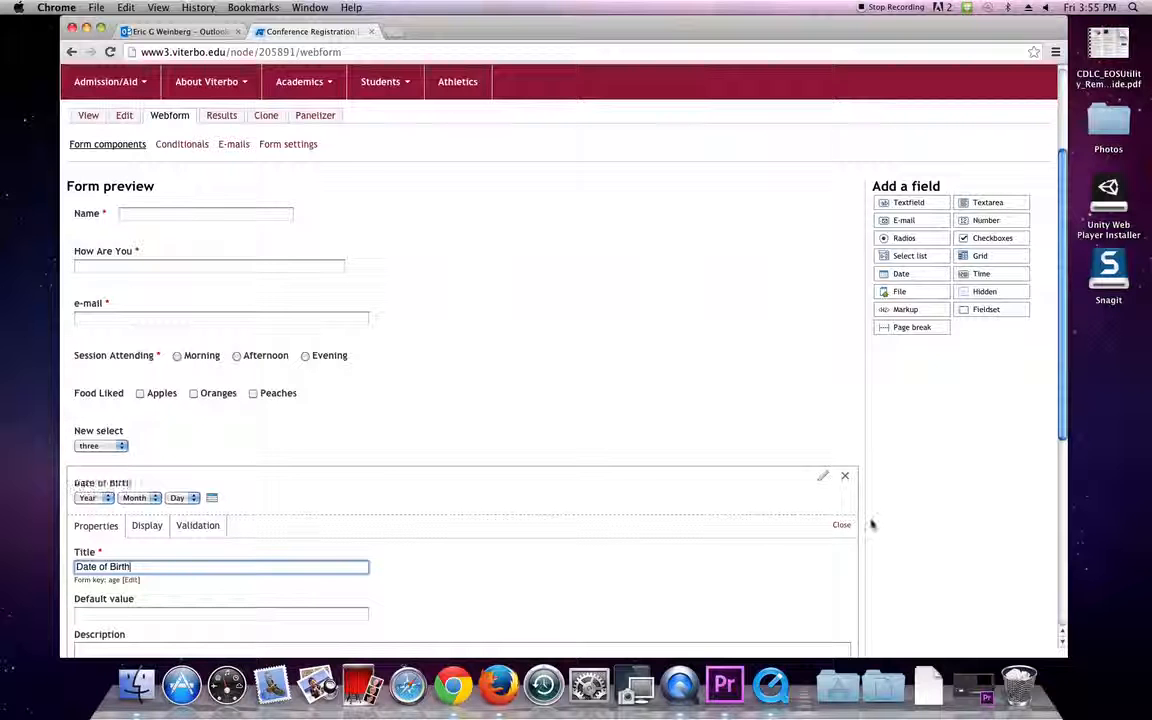
pyautogui.click(840, 525)
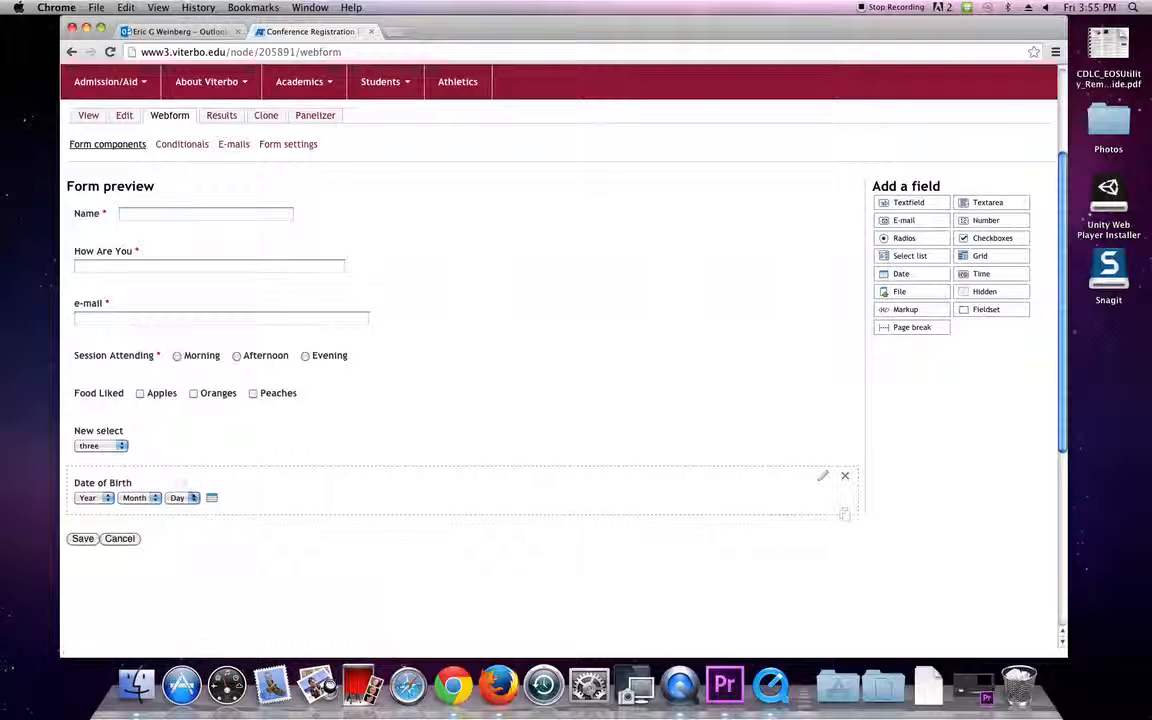
# Preview the Date of Birth calendar and bring up its validation settings.
pyautogui.click(213, 500)
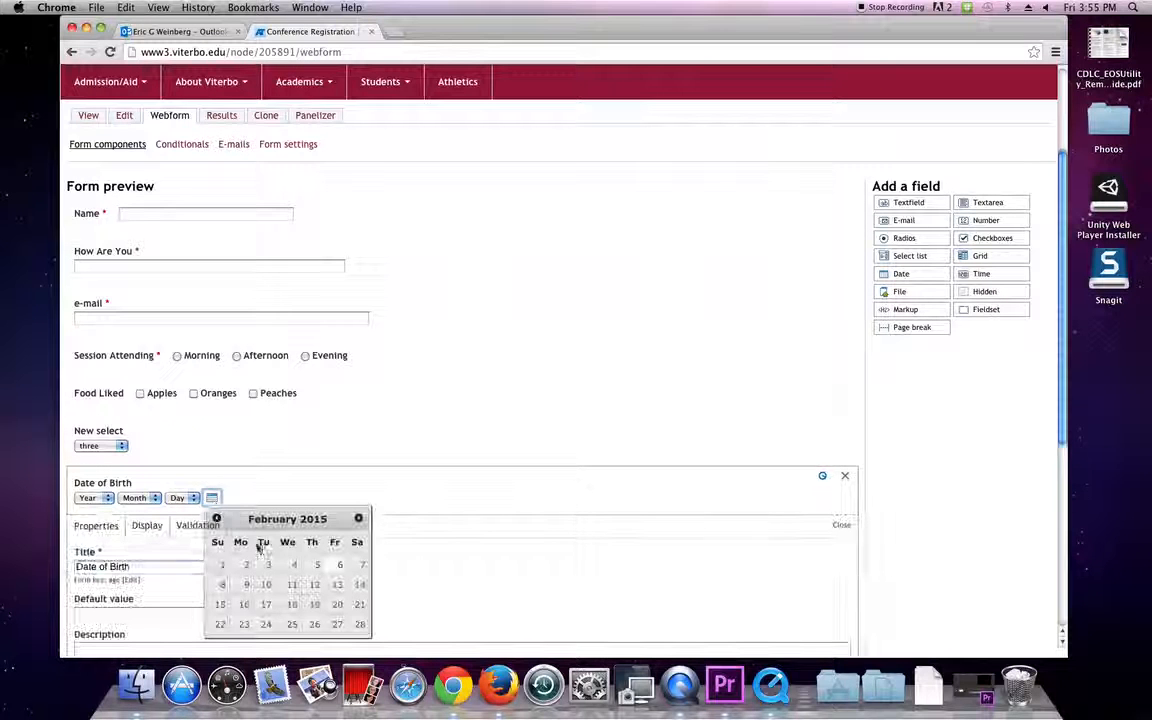
pyautogui.click(224, 525)
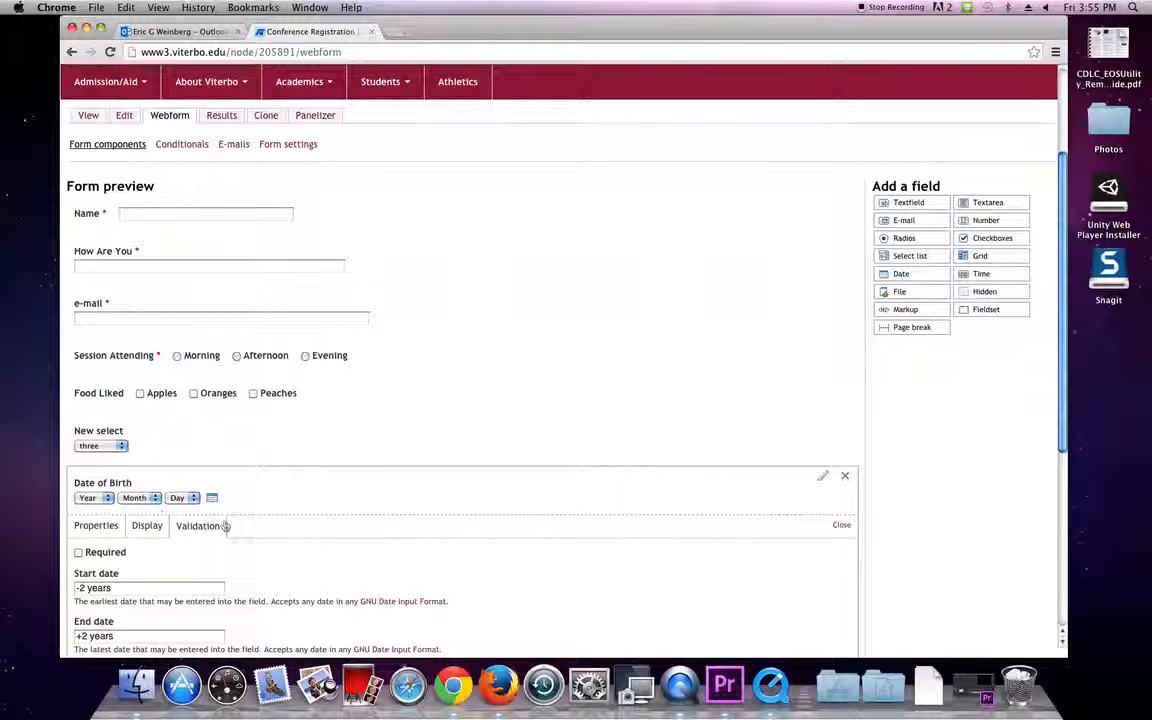
pyautogui.click(845, 525)
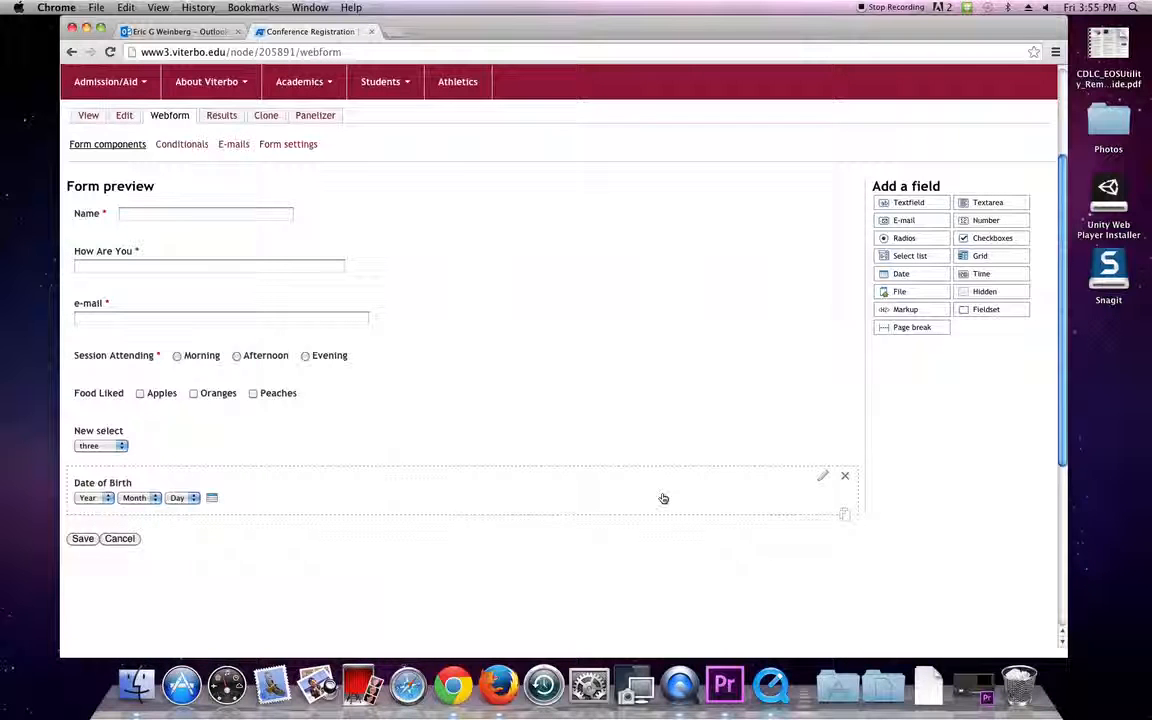
pyautogui.click(824, 477)
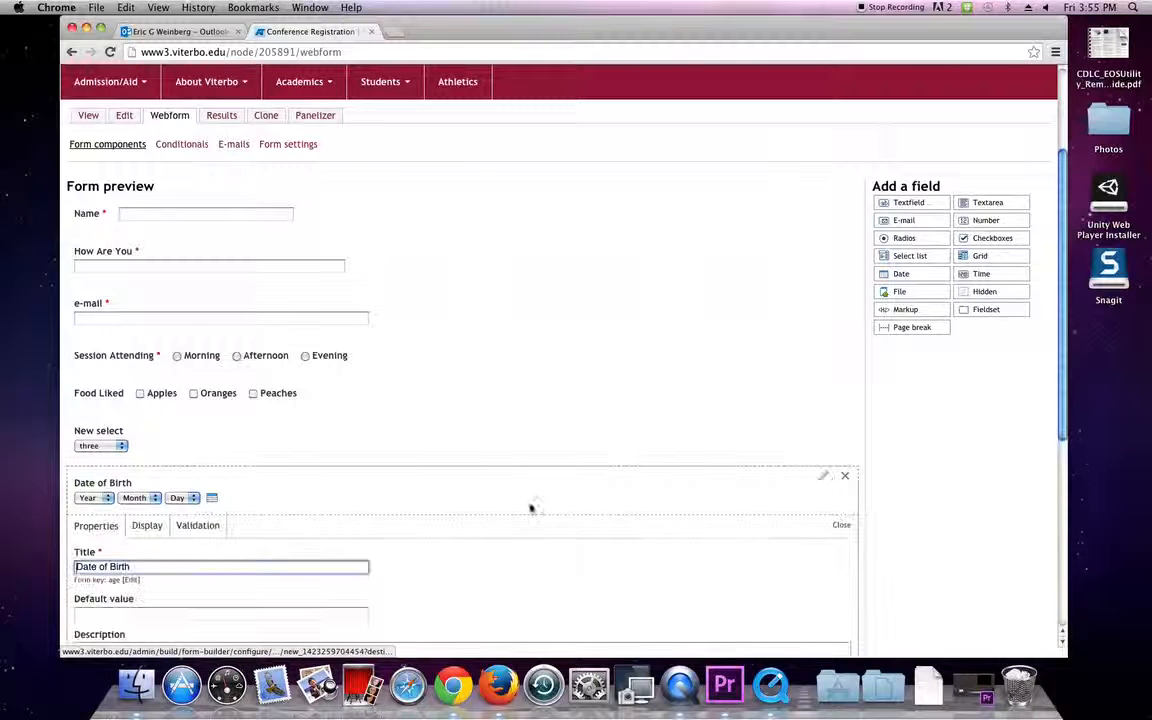
pyautogui.scroll(-2, 399, 527)
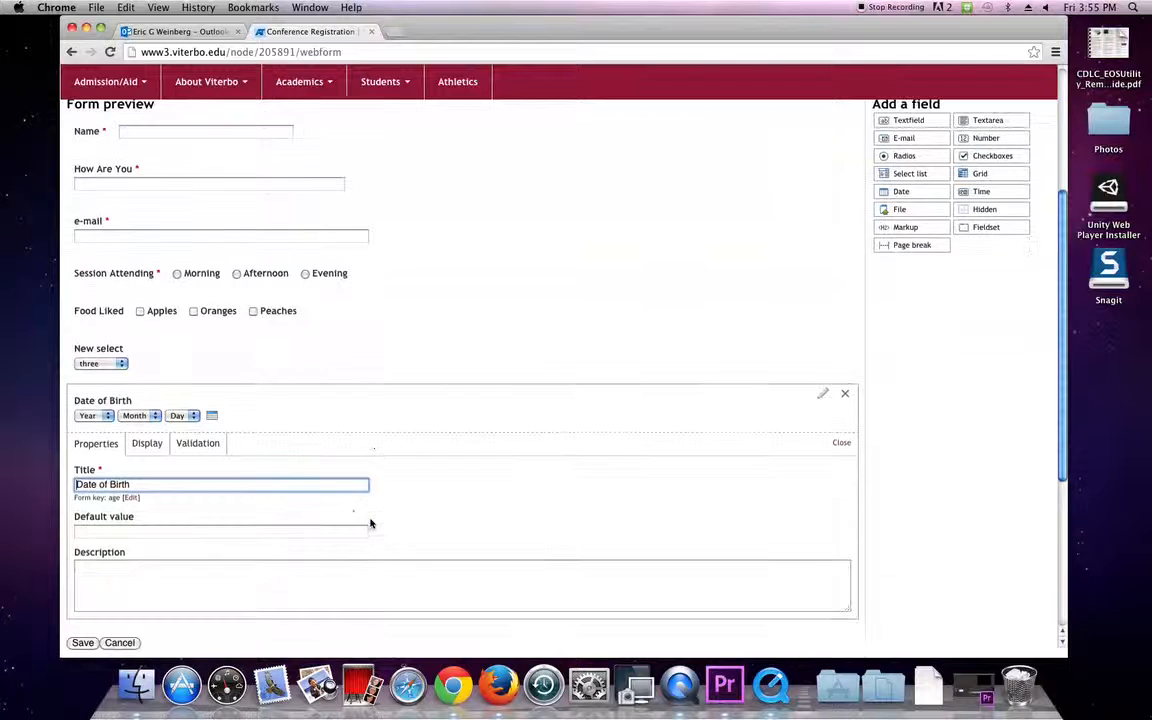
pyautogui.click(188, 444)
pyautogui.scroll(-2, 187, 444)
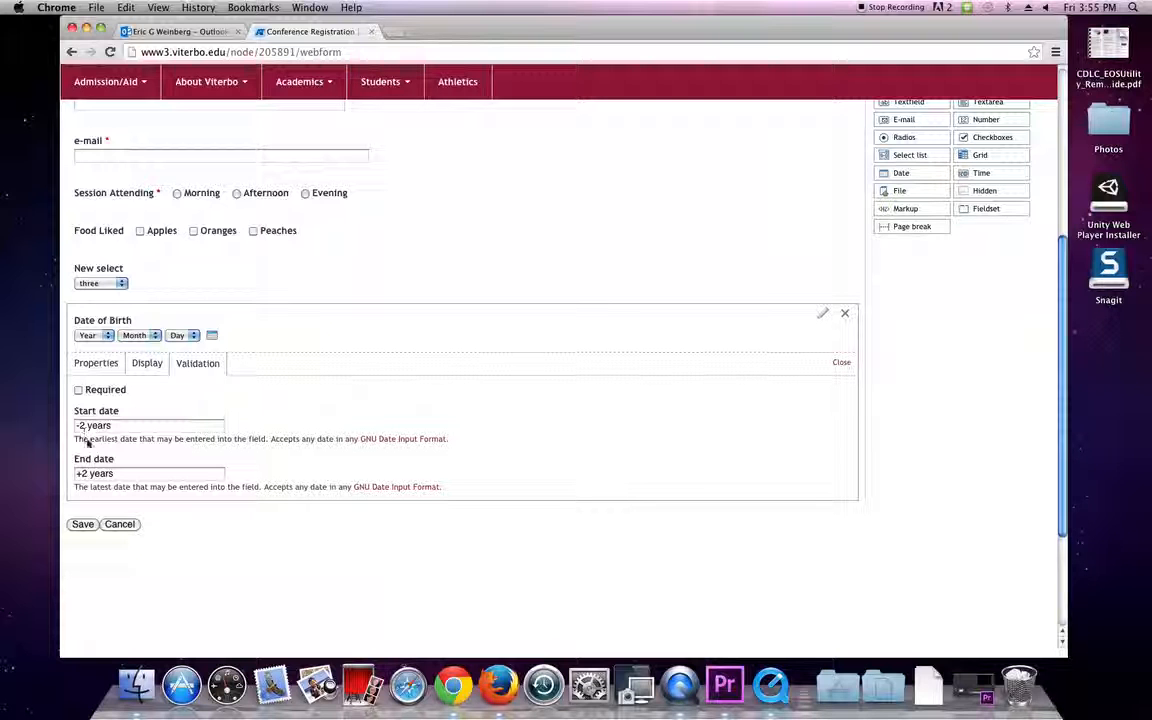
# Set the End date to +0 years and Start date to -100 years, then save.
pyautogui.click(85, 474)
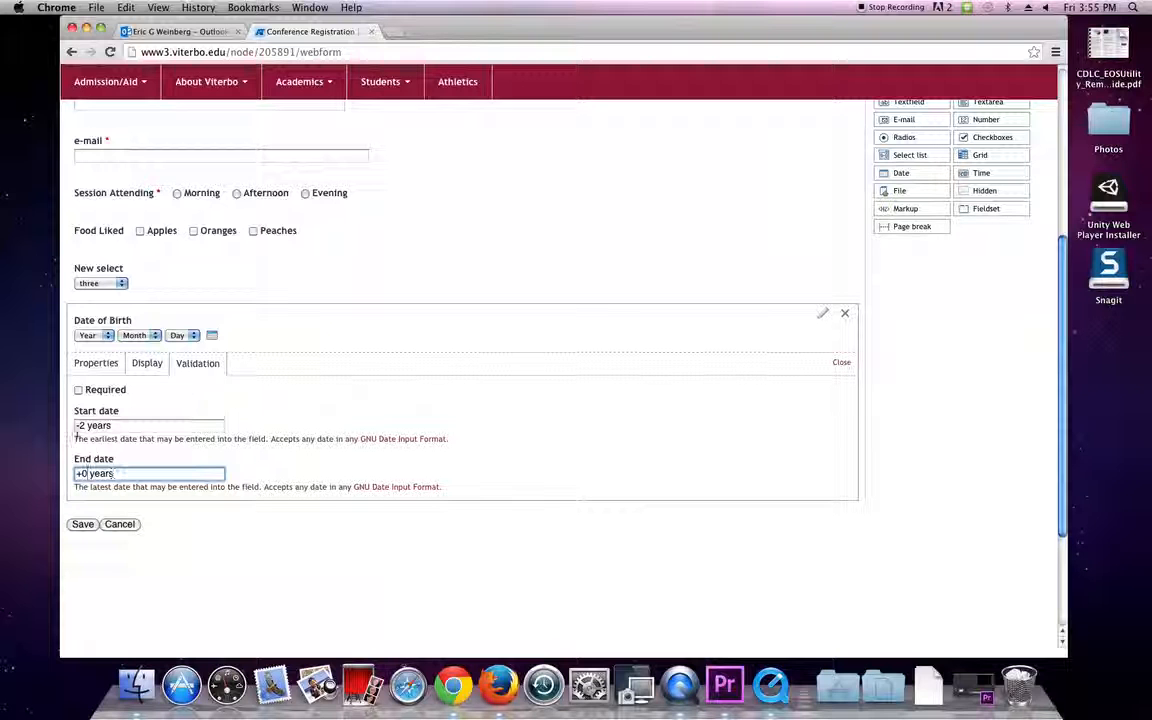
pyautogui.click(82, 425)
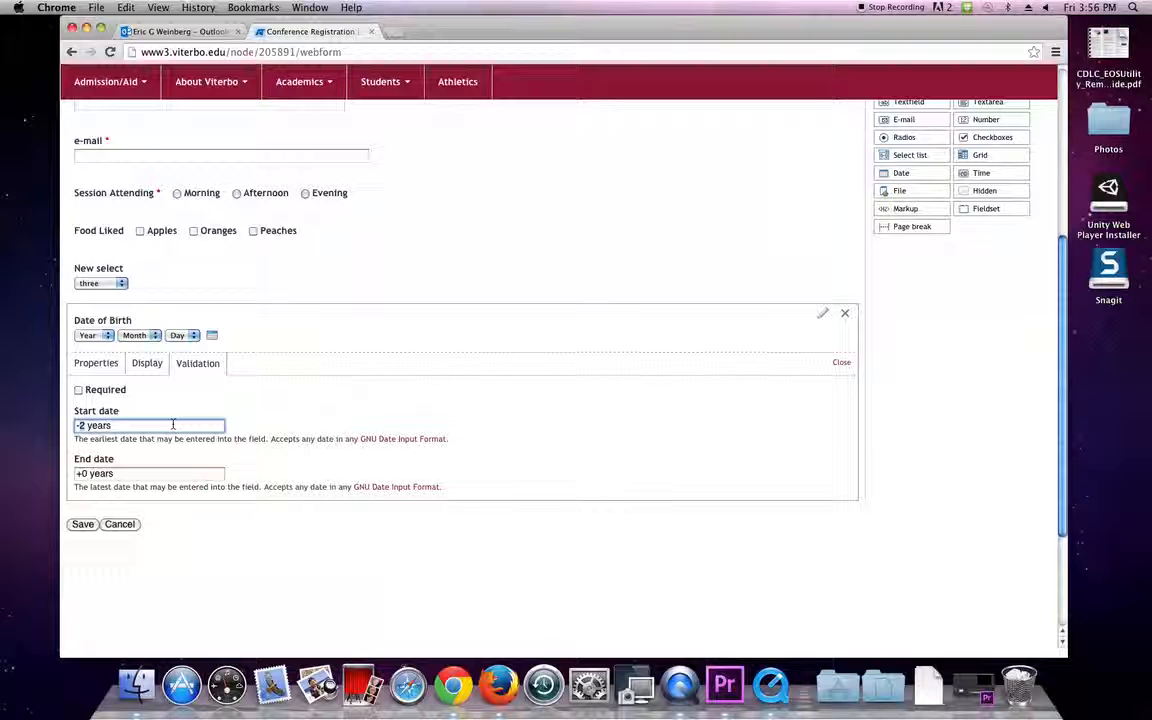
pyautogui.write('00')
pyautogui.click(82, 526)
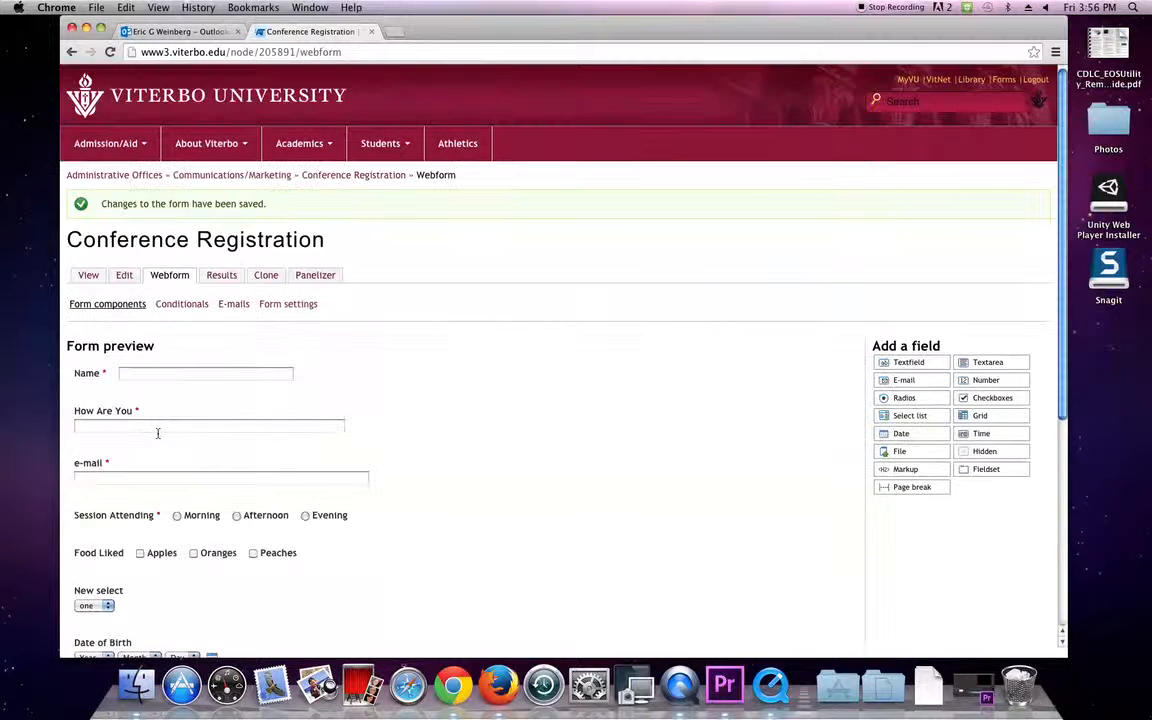
pyautogui.scroll(-5, 165, 445)
pyautogui.scroll(3, 169, 456)
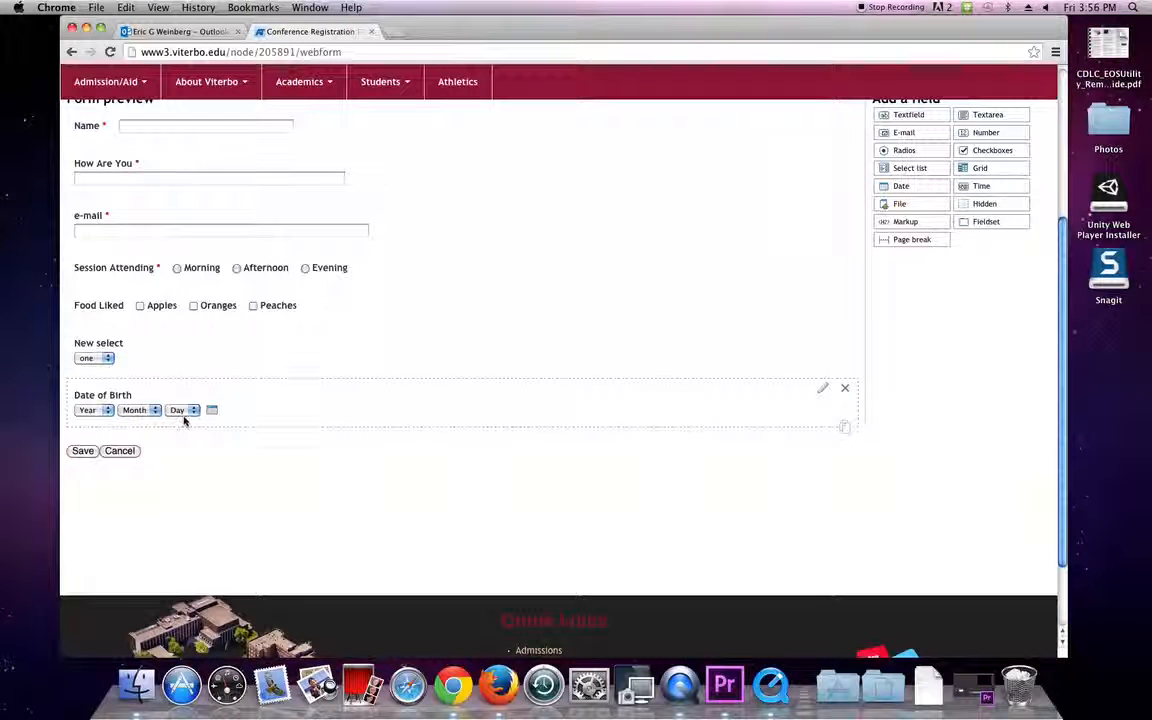
pyautogui.scroll(5, 368, 417)
pyautogui.scroll(-2, 368, 417)
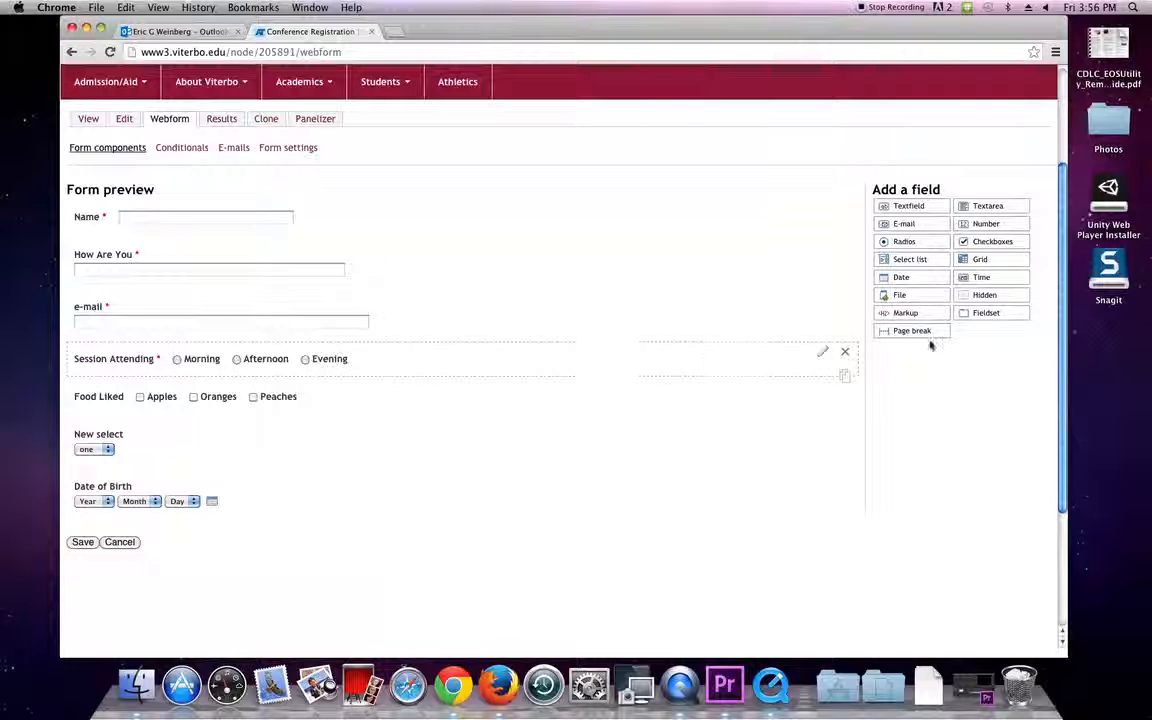
# Add a 'New time' field below Date of Birth using 24-hour format.
pyautogui.moveTo(963, 270); pyautogui.dragTo(251, 521)
pyautogui.click(110, 553)
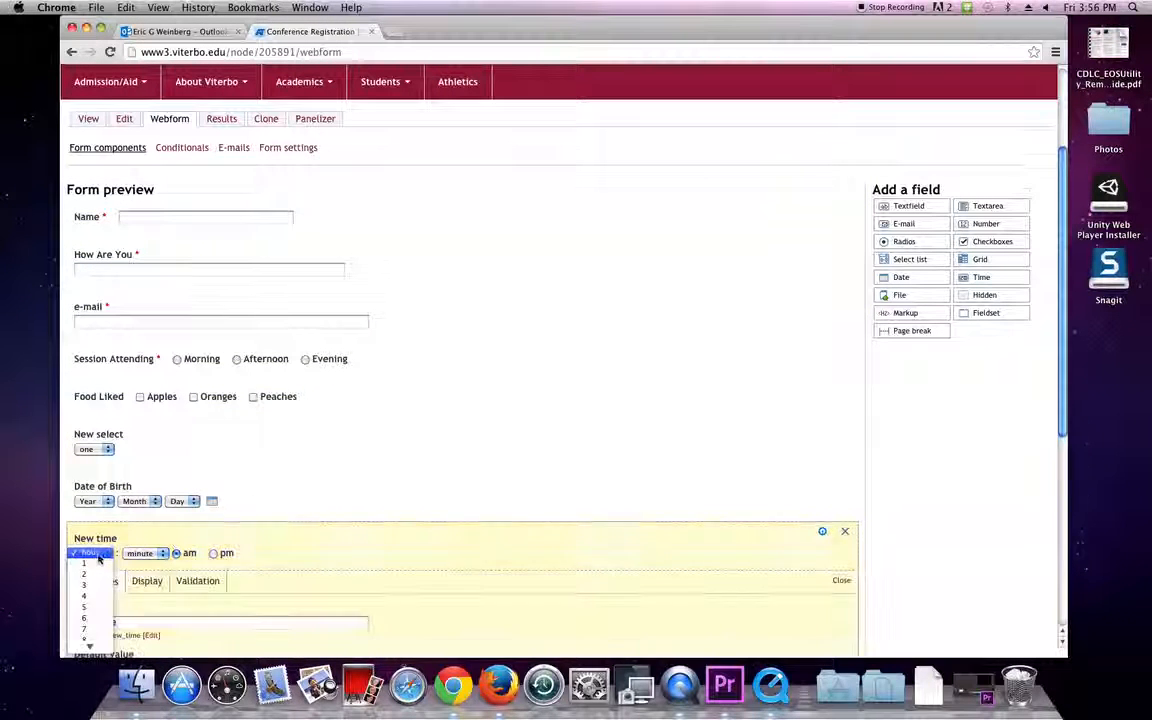
pyautogui.click(135, 553)
pyautogui.click(125, 525)
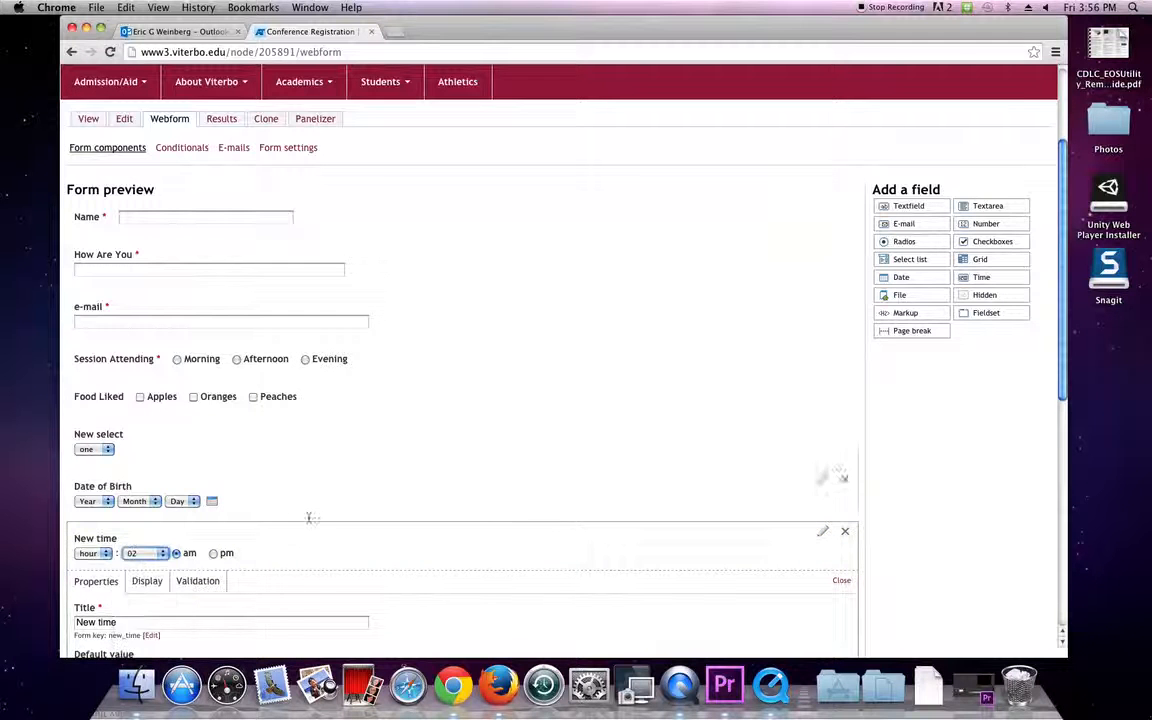
pyautogui.scroll(-3, 310, 517)
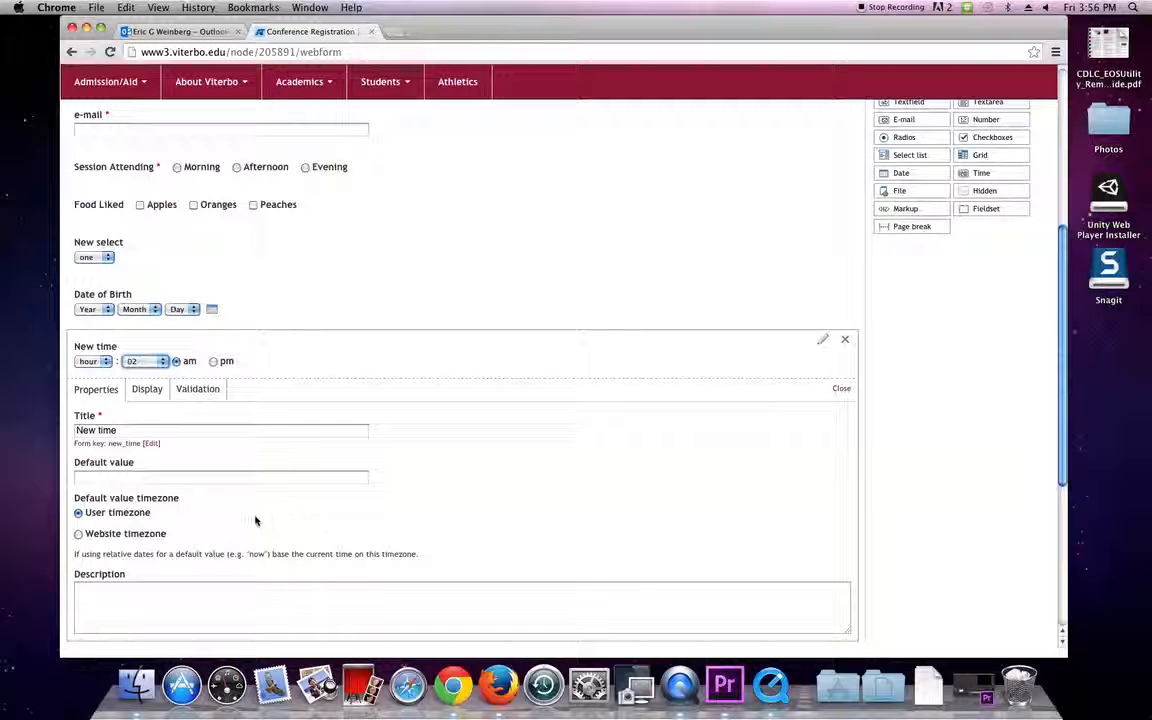
pyautogui.click(148, 391)
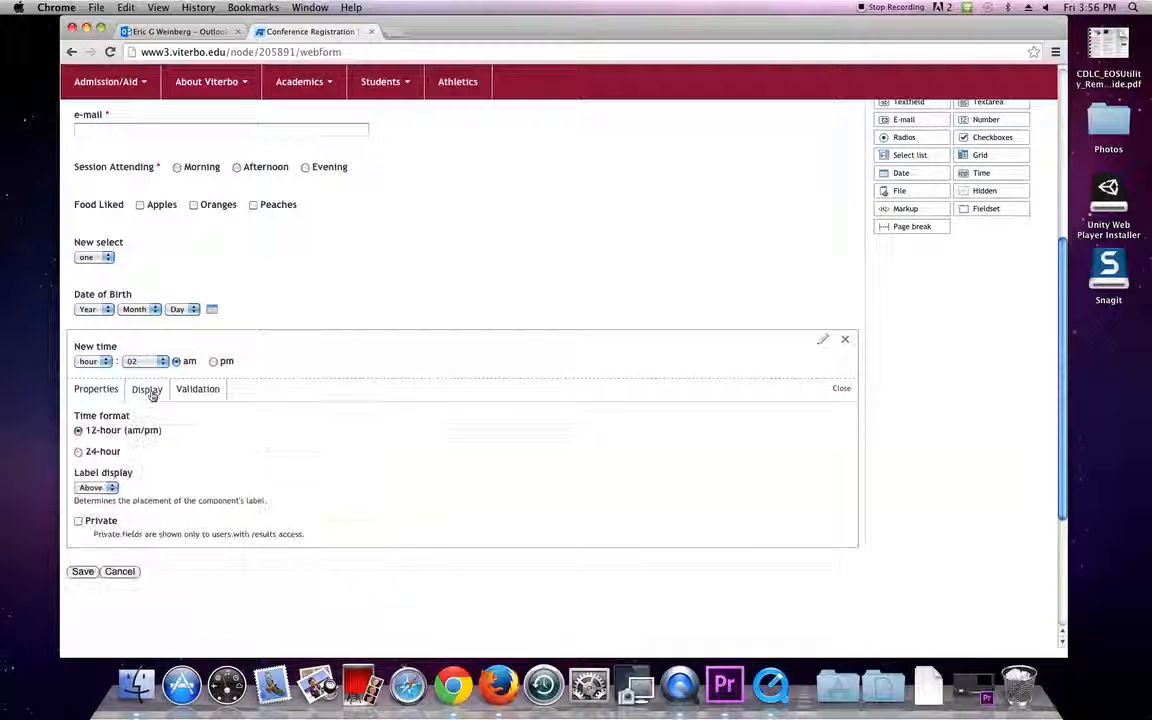
pyautogui.click(78, 453)
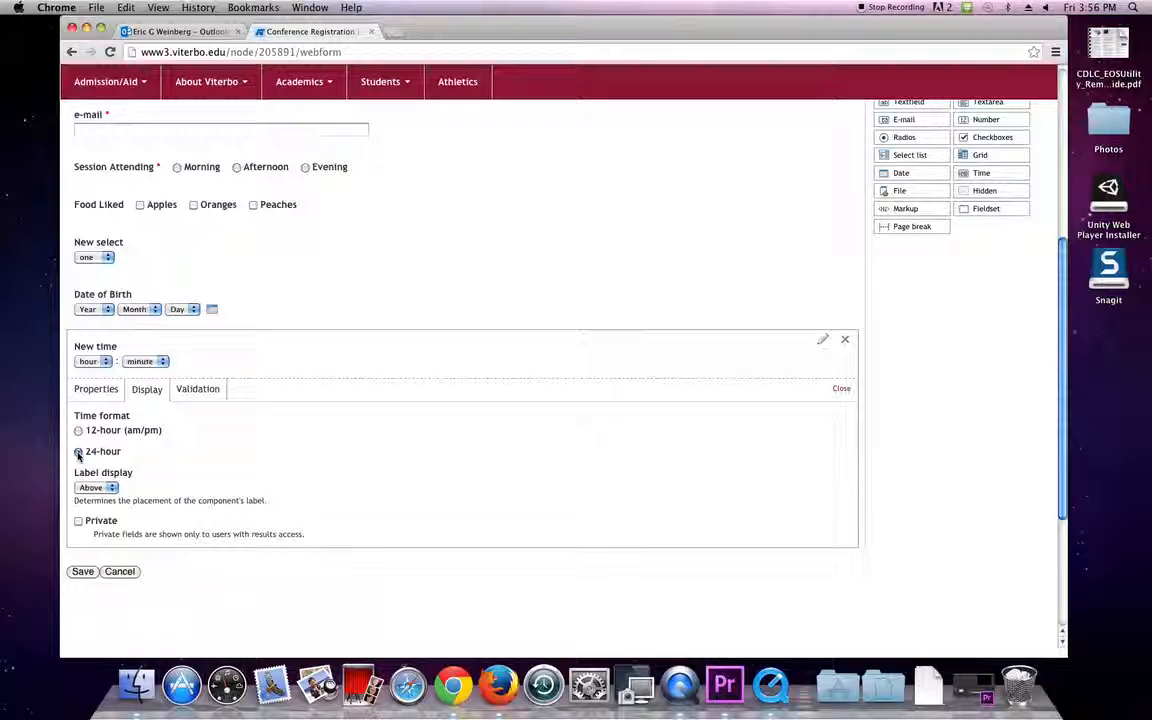
pyautogui.click(189, 400)
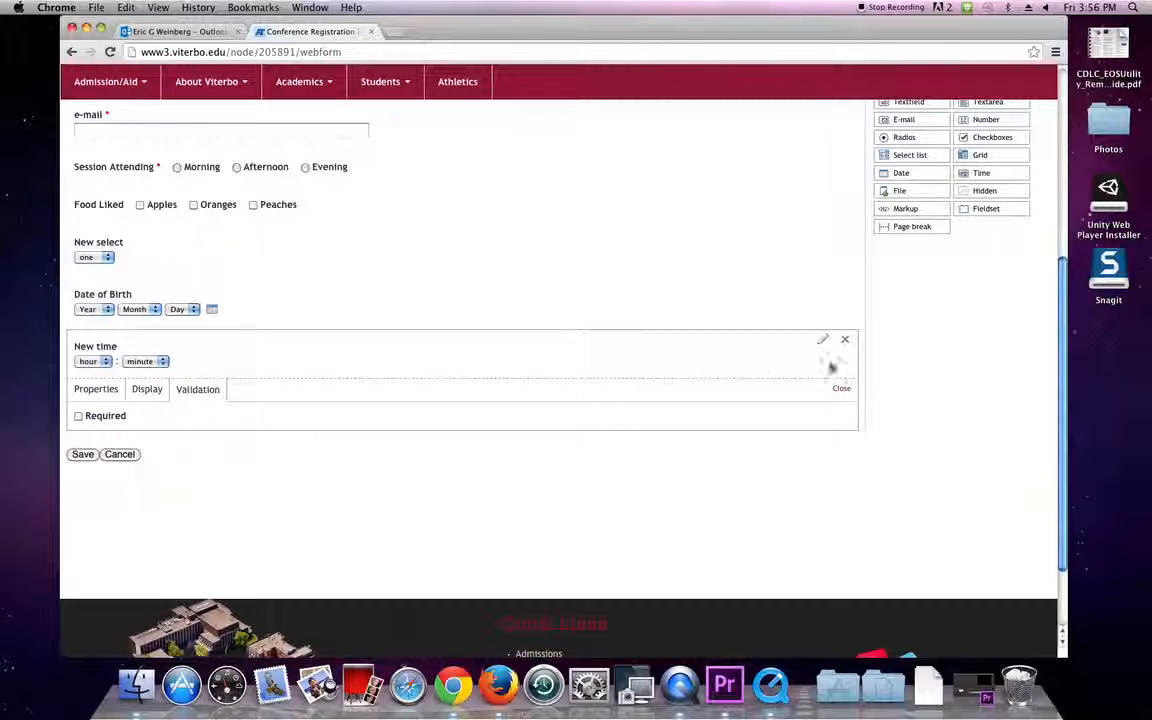
pyautogui.click(841, 389)
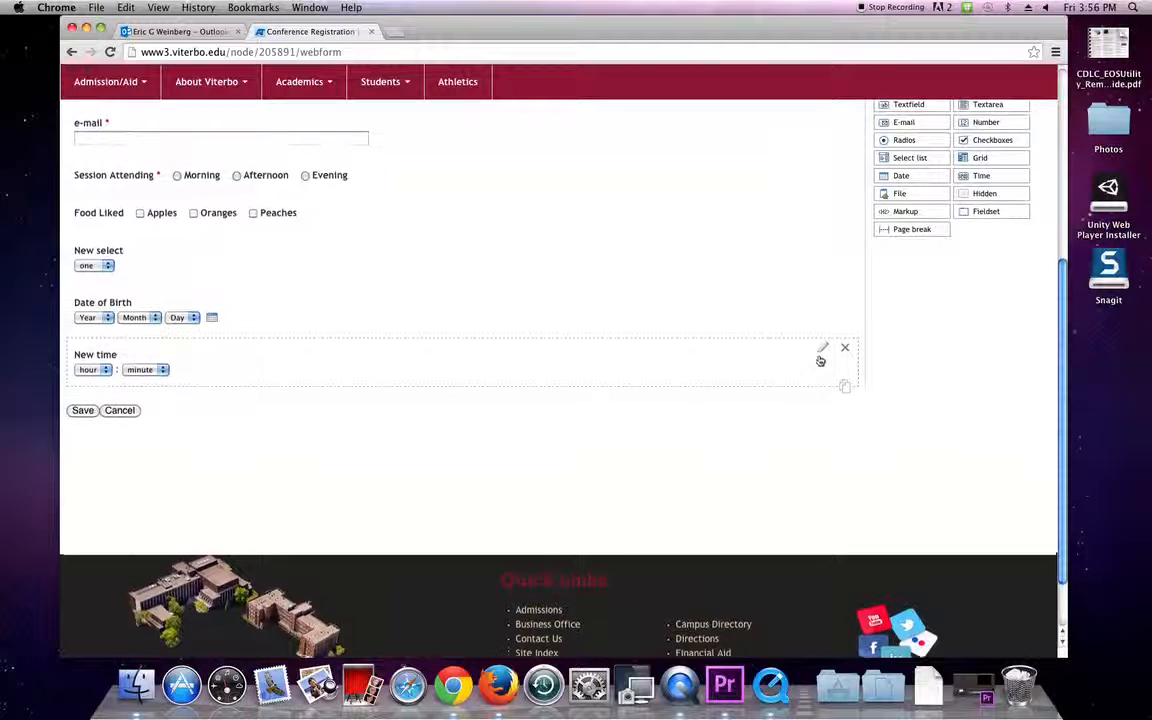
# Add a fieldset above New time and title it 'Sesssions'.
pyautogui.moveTo(985, 208); pyautogui.dragTo(114, 363)
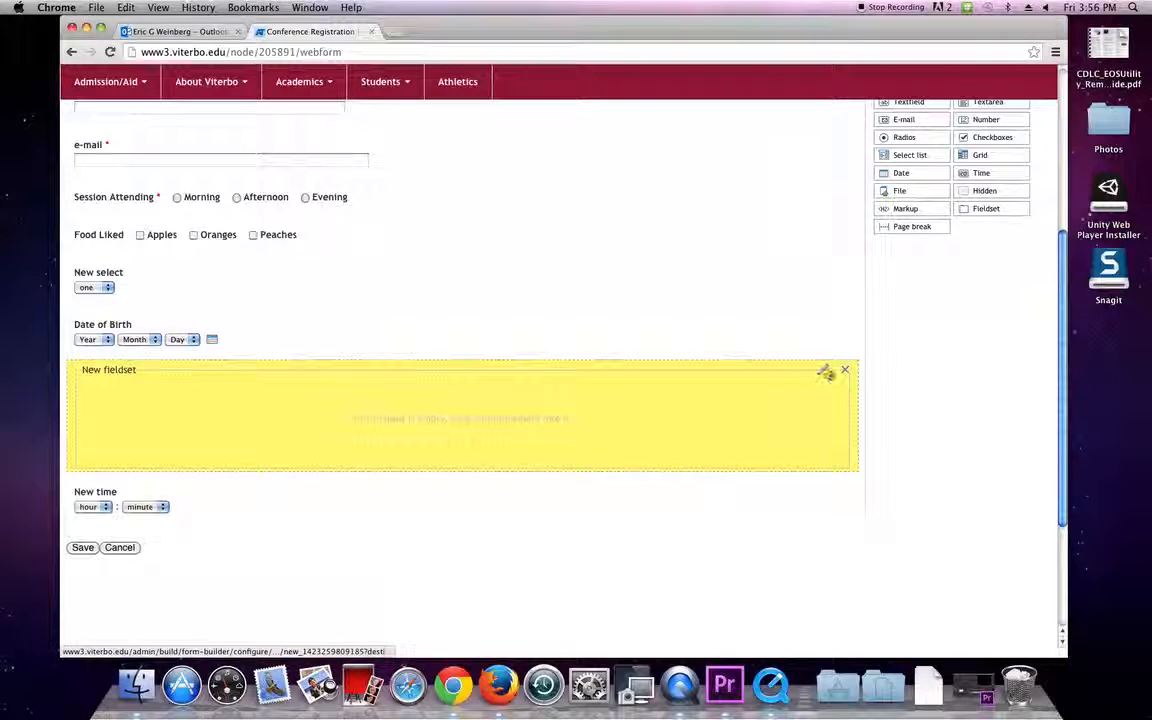
pyautogui.click(823, 371)
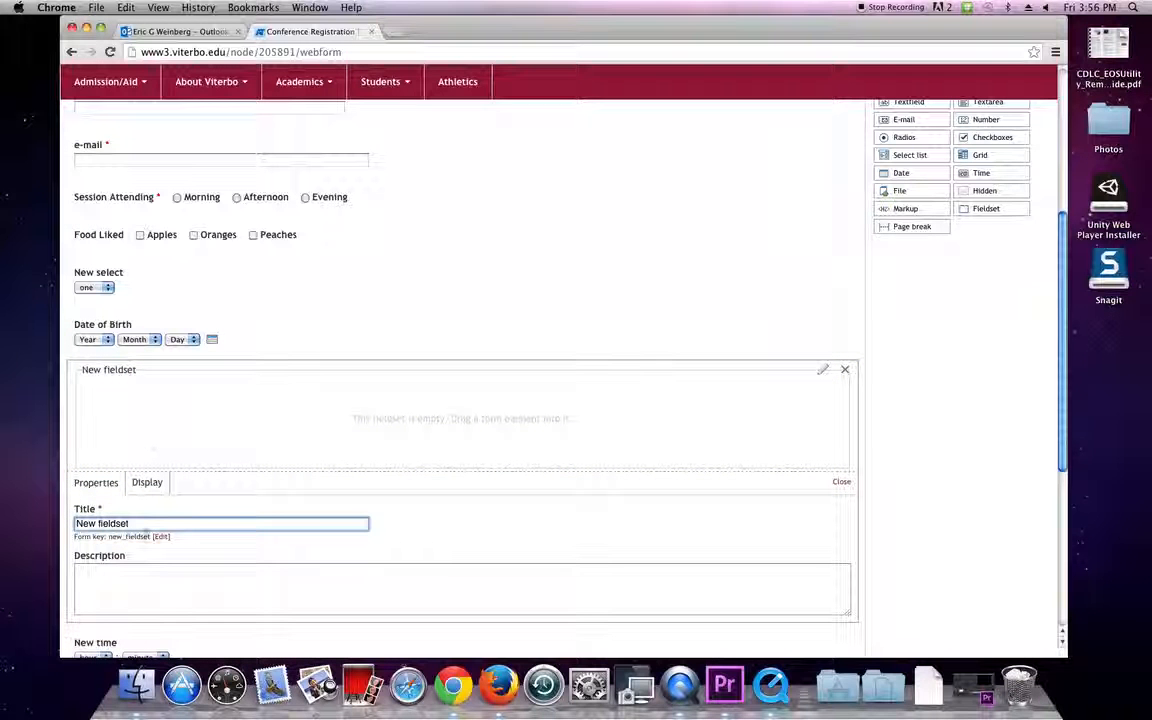
pyautogui.press('BackSpace')
pyautogui.write('Se')
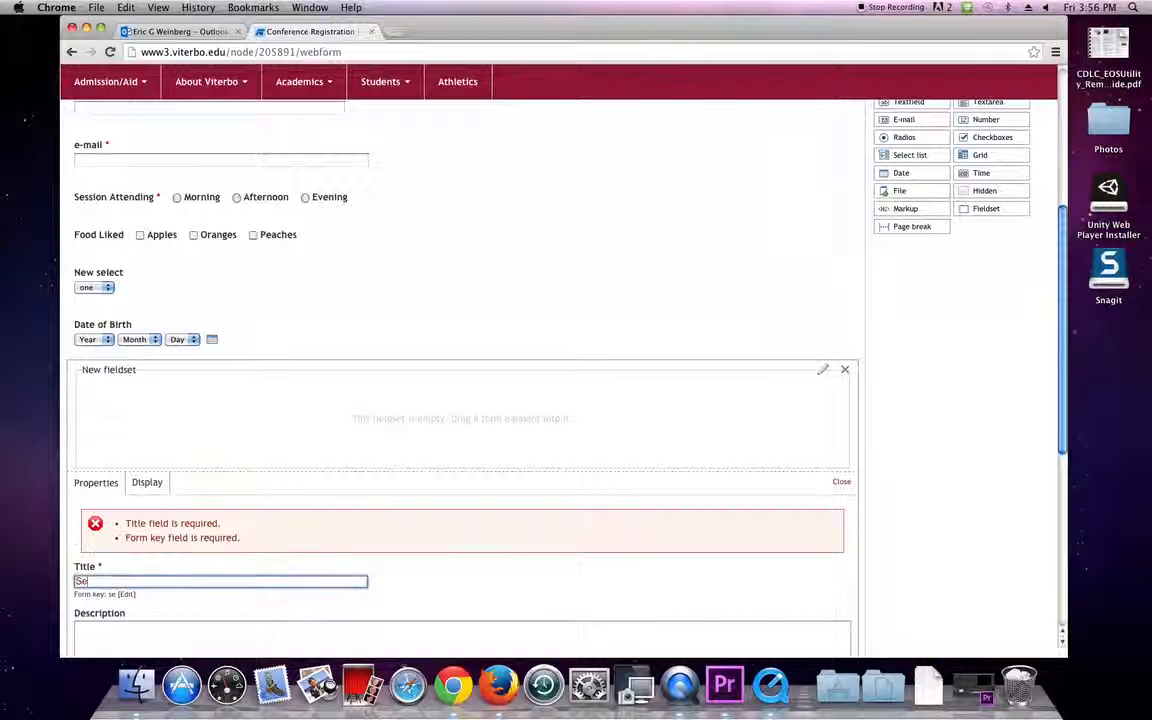
pyautogui.write('ssionis')
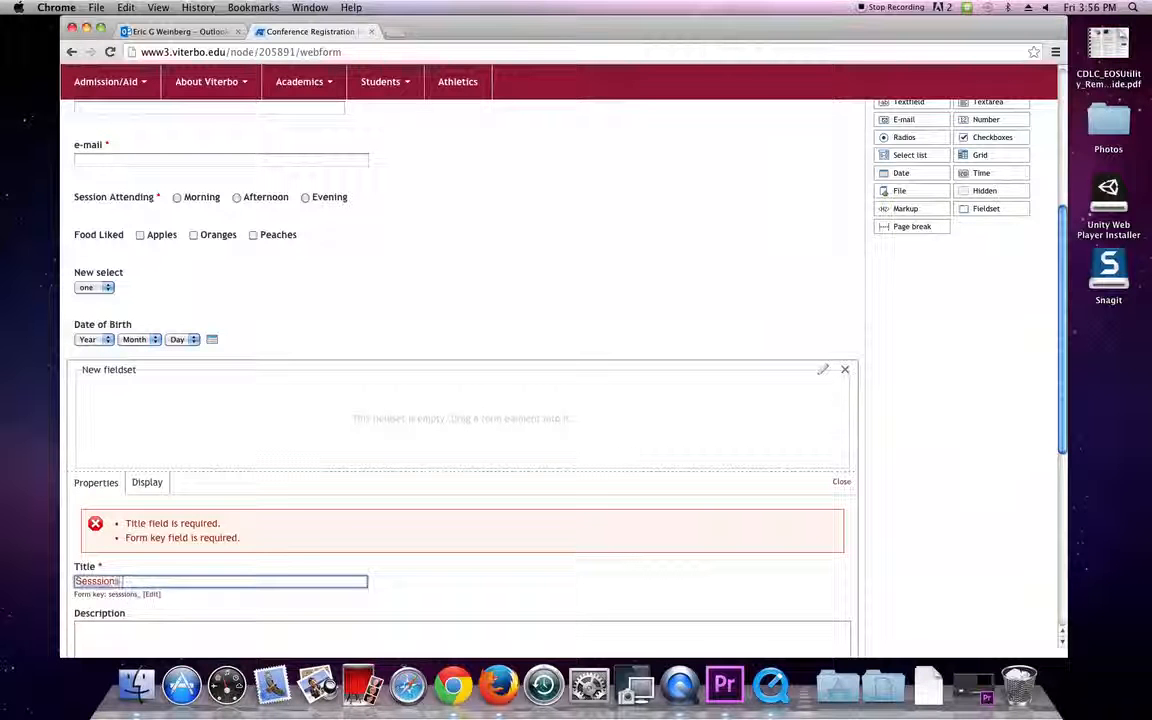
pyautogui.scroll(-3, 558, 458)
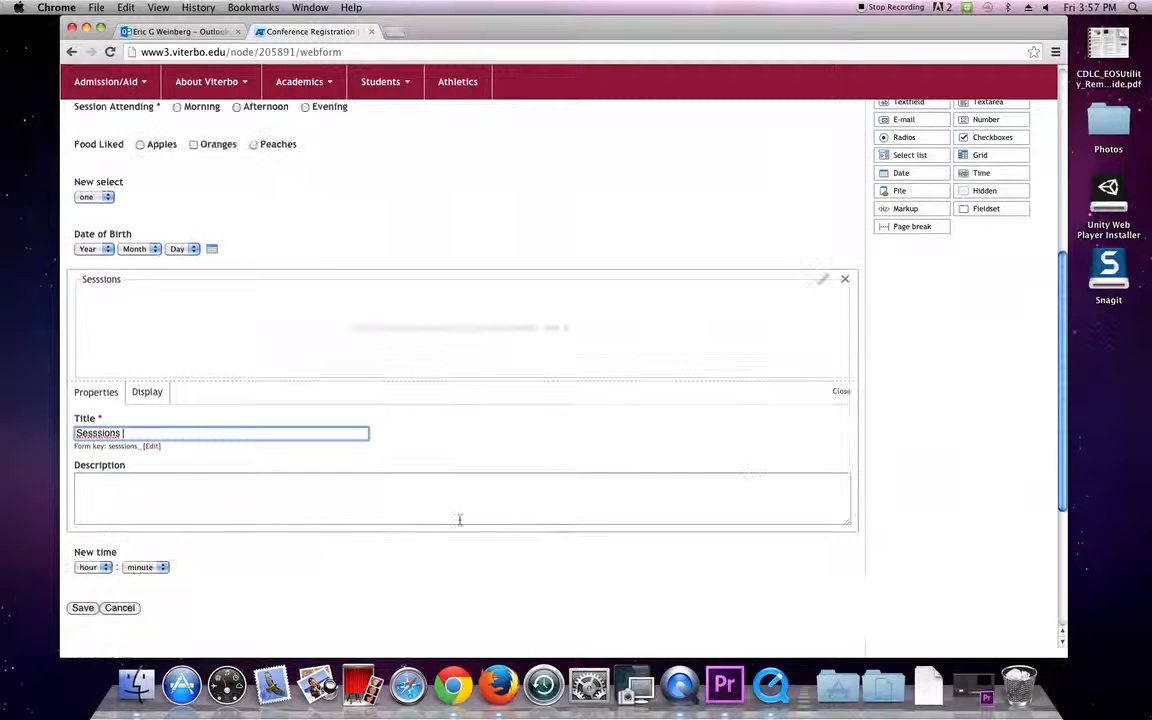
pyautogui.click(845, 393)
pyautogui.scroll(1, 558, 491)
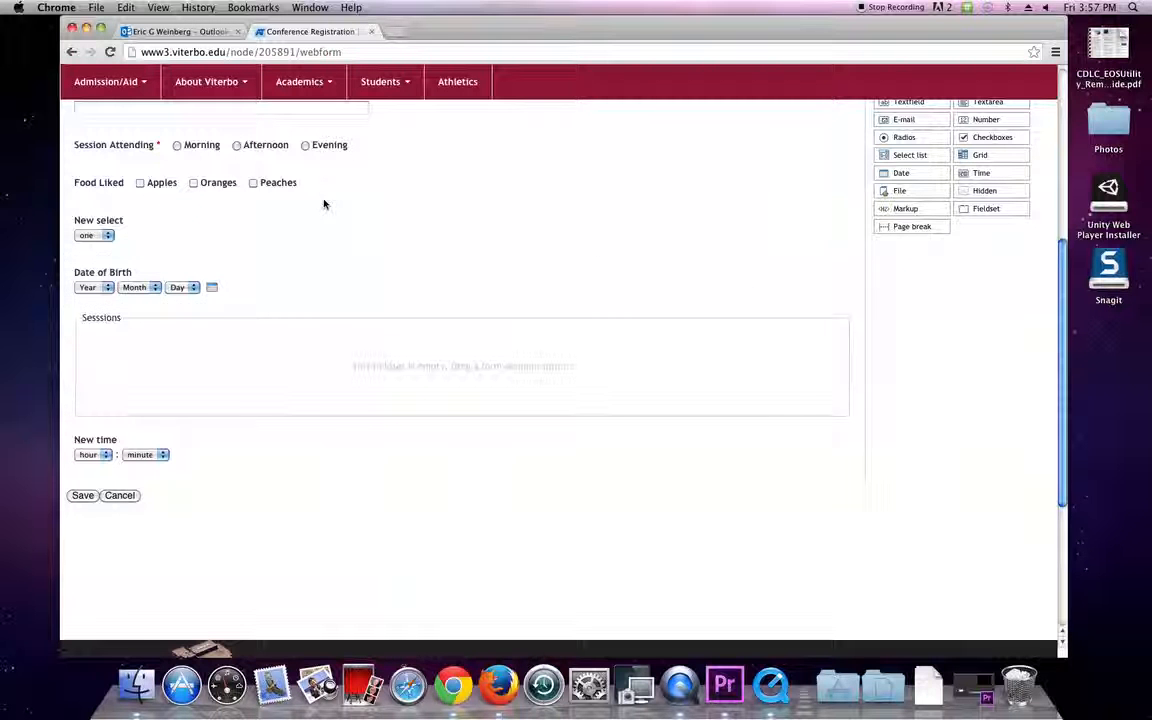
# Drag Food Liked and Session Attending into the Sesssions fieldset, between Date of Birth and New time.
pyautogui.moveTo(359, 173); pyautogui.dragTo(406, 327)
pyautogui.moveTo(300, 145); pyautogui.dragTo(440, 232)
pyautogui.click(468, 206)
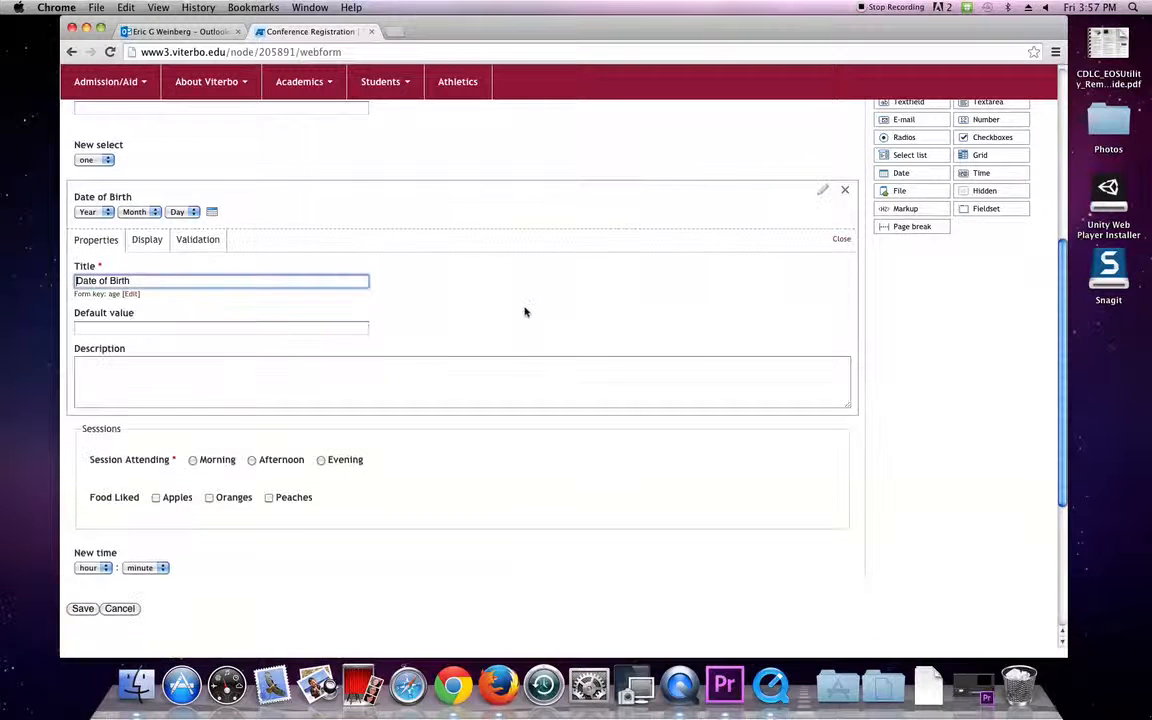
pyautogui.click(842, 240)
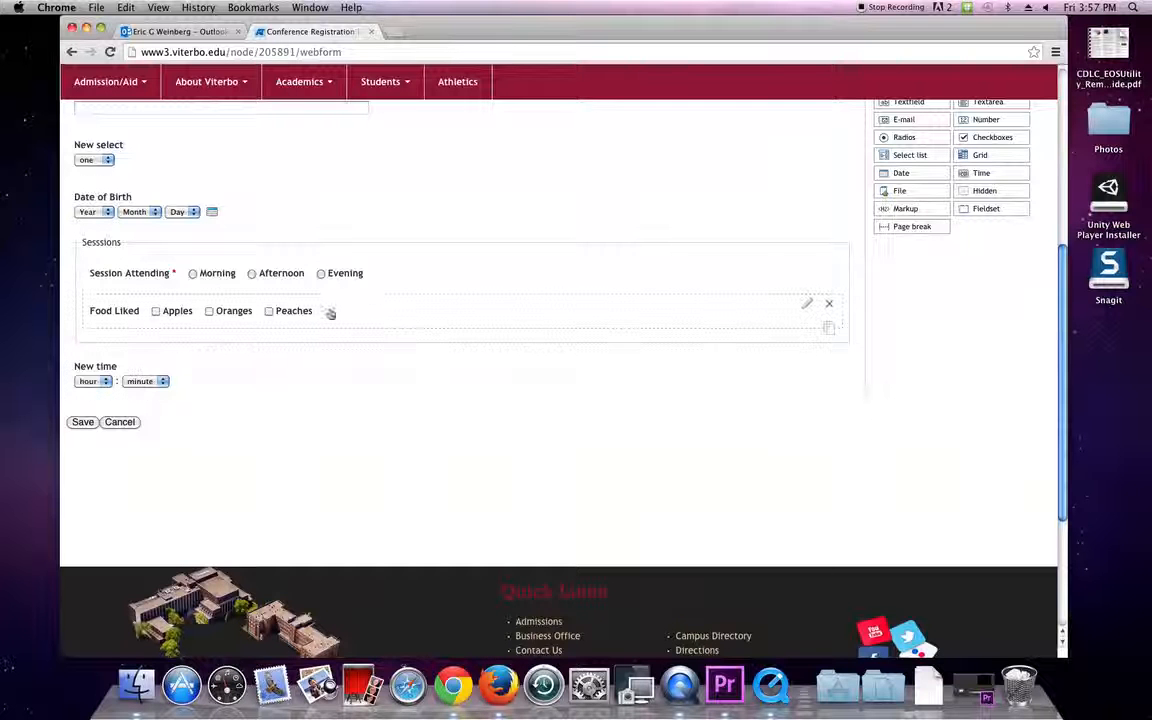
pyautogui.scroll(3, 751, 214)
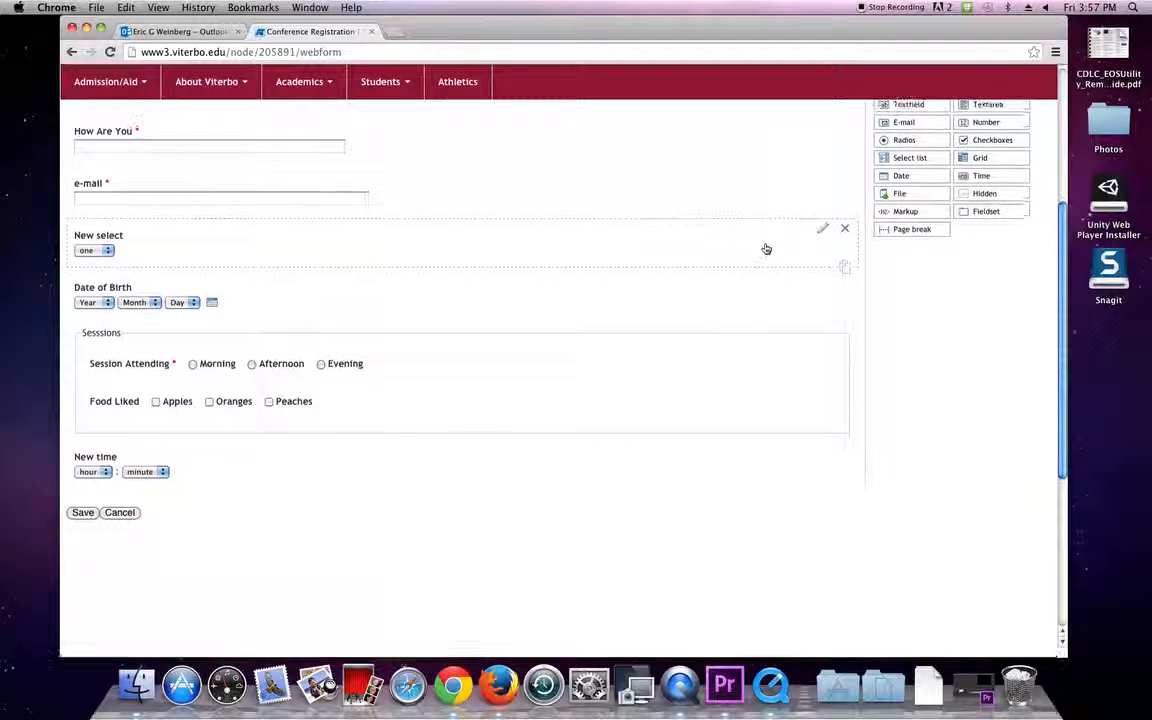
pyautogui.scroll(1, 766, 249)
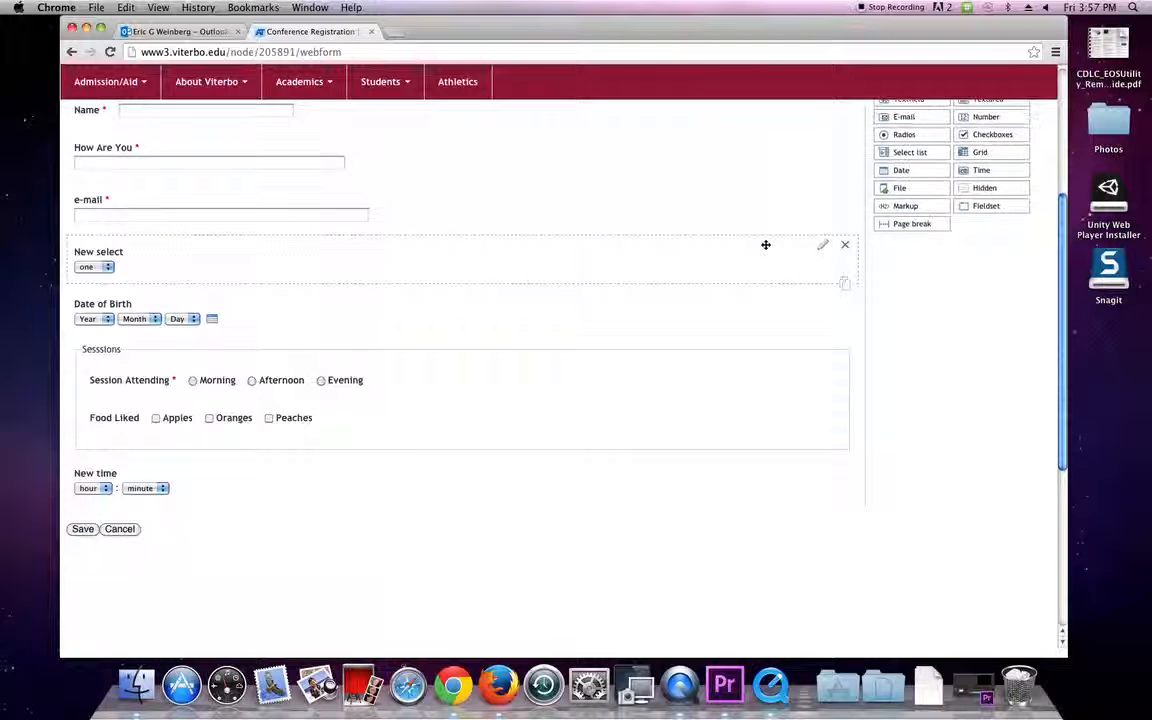
pyautogui.scroll(-1, 766, 249)
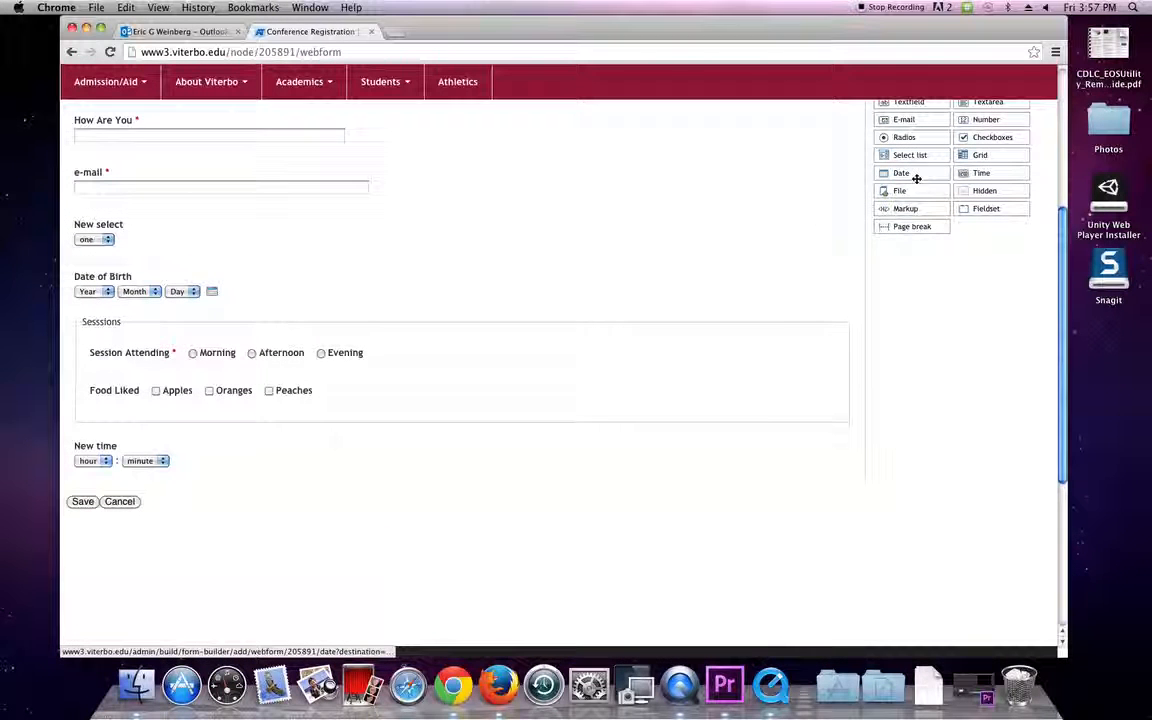
# Add a file upload field below New time and title it 'Proposals'.
pyautogui.moveTo(908, 187); pyautogui.dragTo(170, 487)
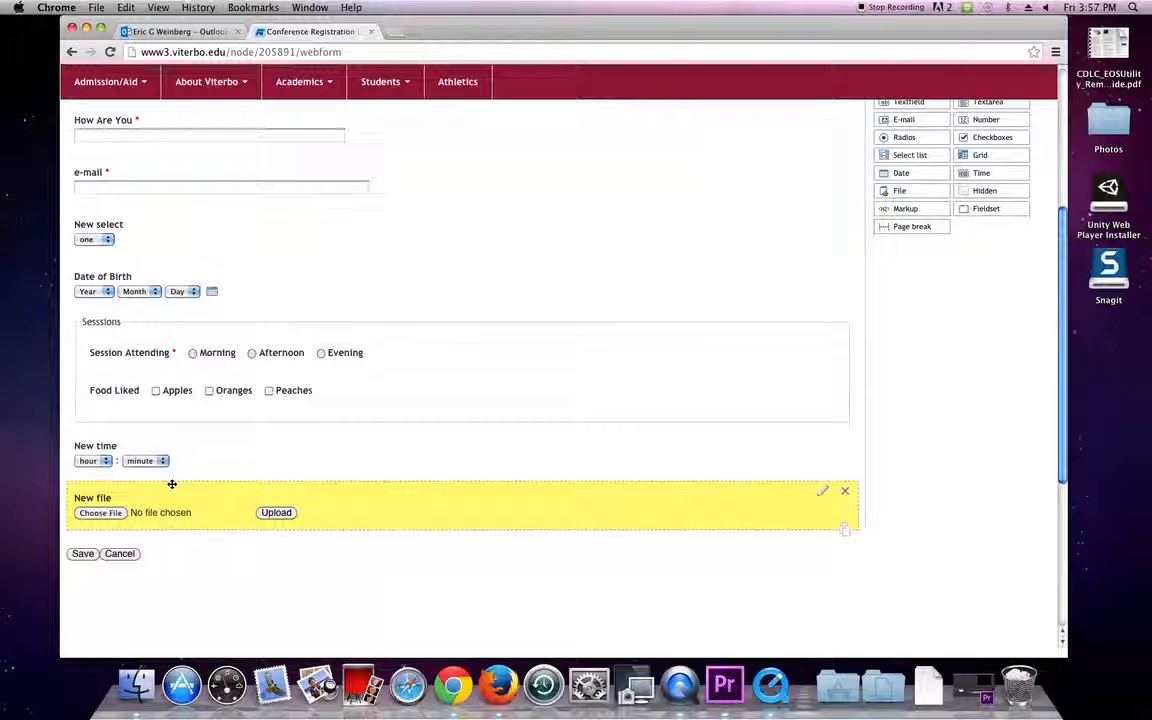
pyautogui.click(821, 493)
pyautogui.moveTo(262, 582); pyautogui.dragTo(3, 537)
pyautogui.write('Proposas')
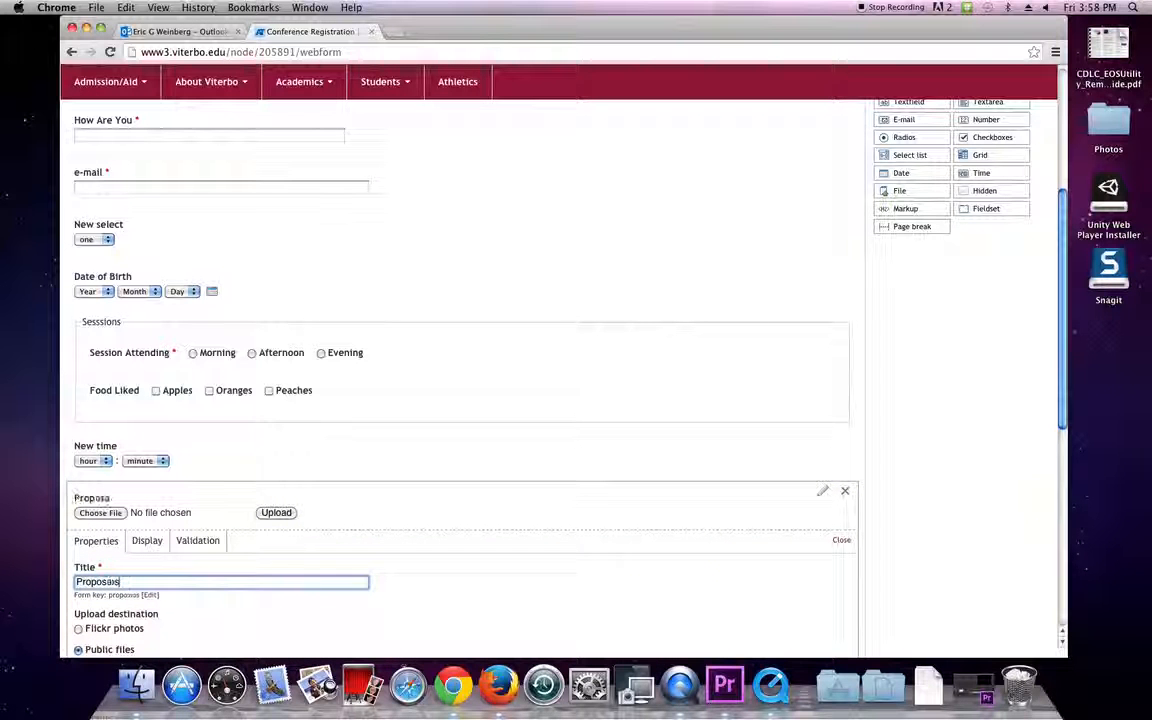
pyautogui.press('BackSpace')
pyautogui.write('ls')
# Close and reopen the Proposals field's settings to continue configuring it.
pyautogui.scroll(-3, 437, 566)
pyautogui.scroll(-2, 429, 550)
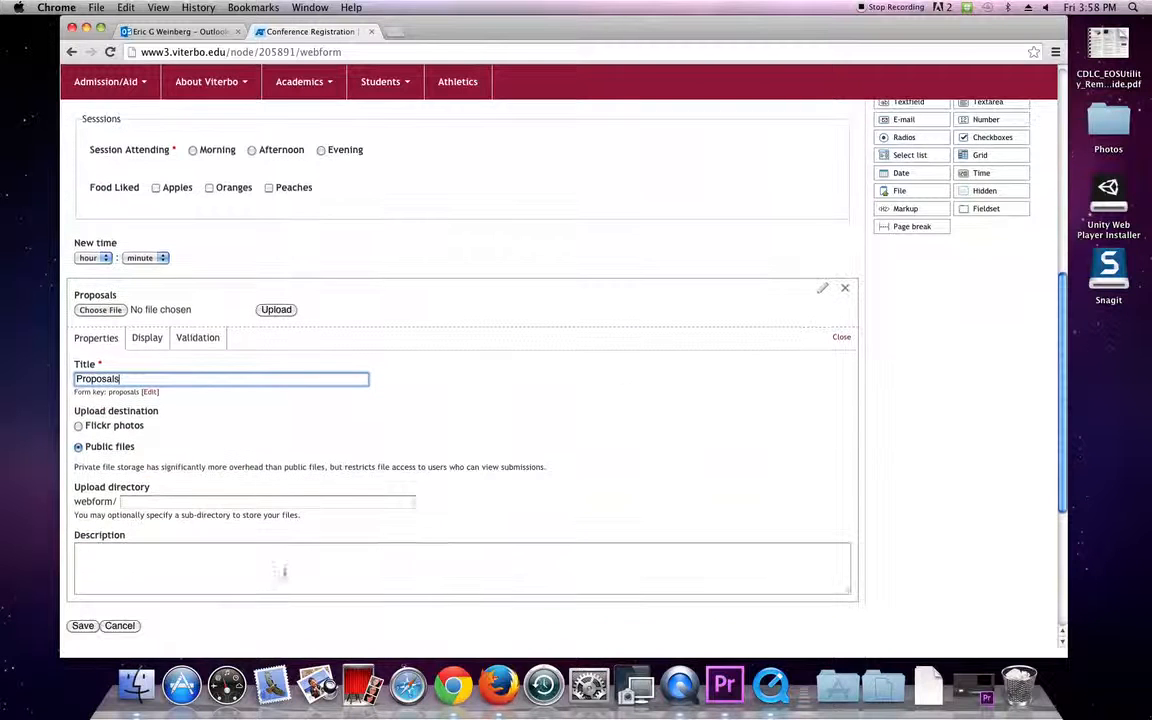
pyautogui.click(841, 337)
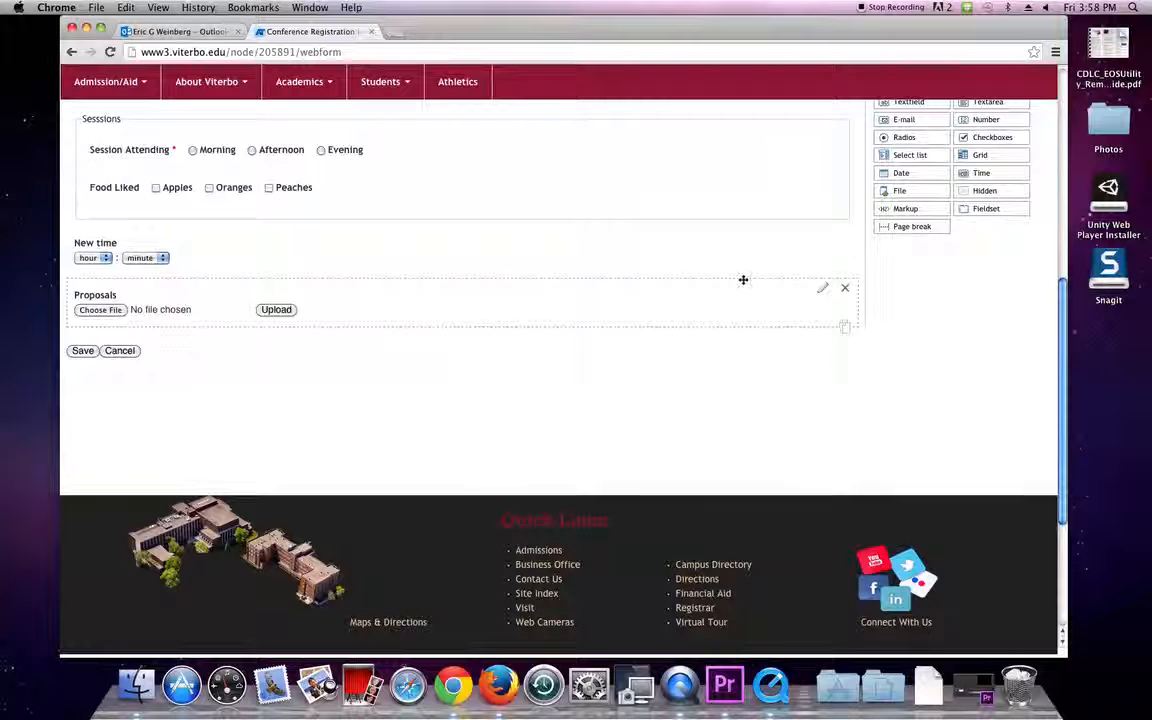
pyautogui.click(823, 290)
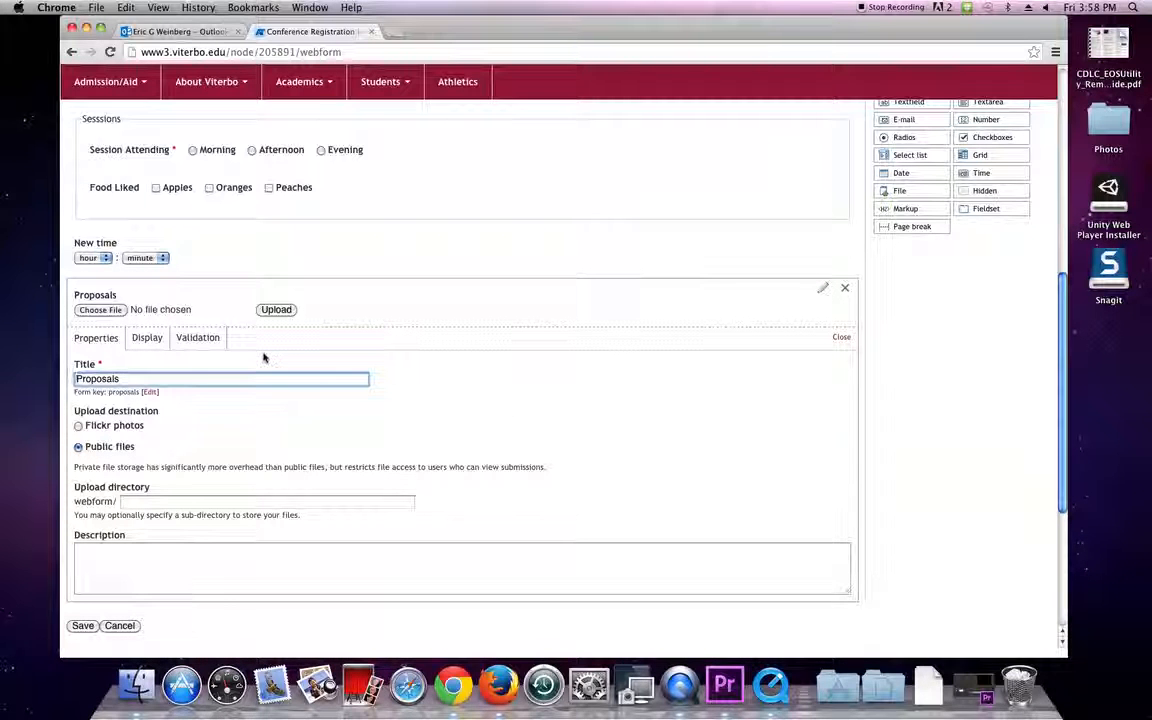
# Restrict Proposals uploads to pdf, doc and docx, dropping gif, jpg and png.
pyautogui.click(178, 341)
pyautogui.scroll(-5, 178, 343)
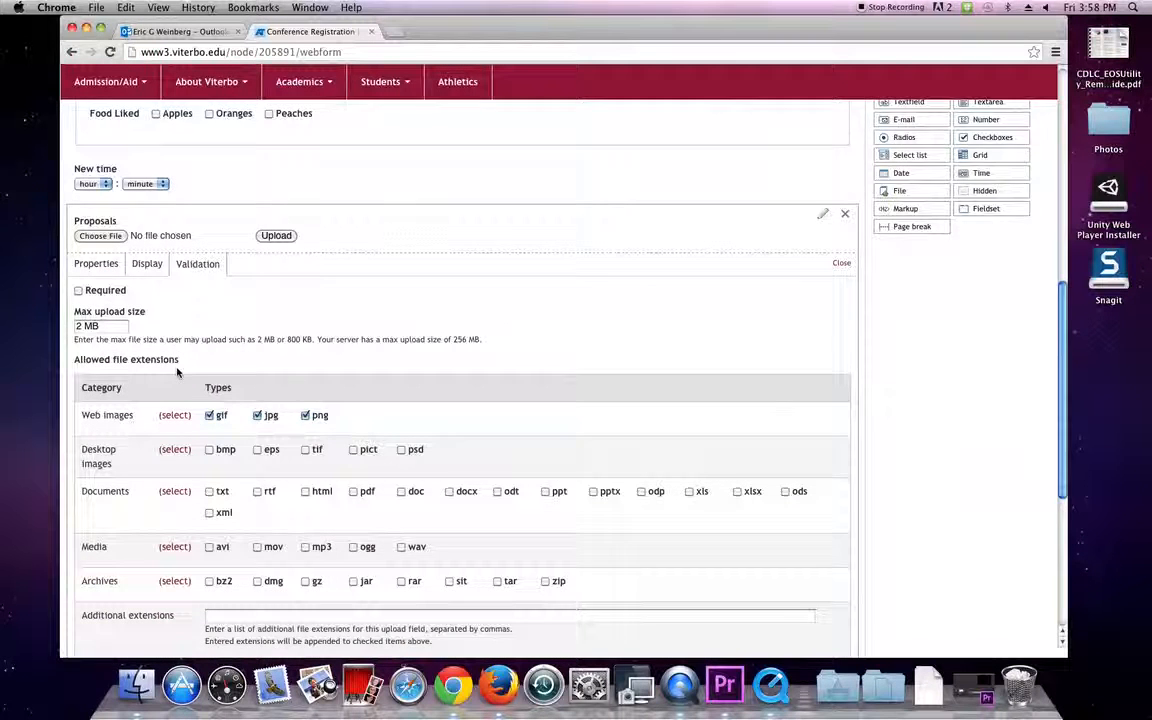
pyautogui.click(210, 317)
pyautogui.click(258, 317)
pyautogui.click(306, 317)
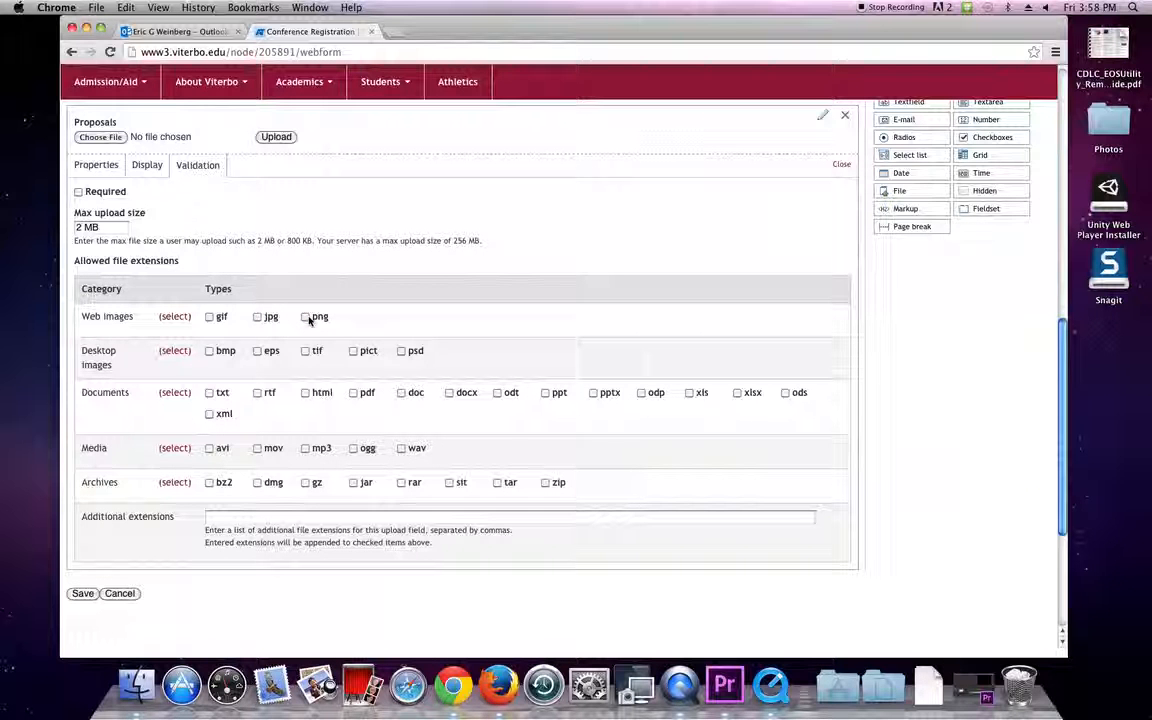
pyautogui.click(354, 394)
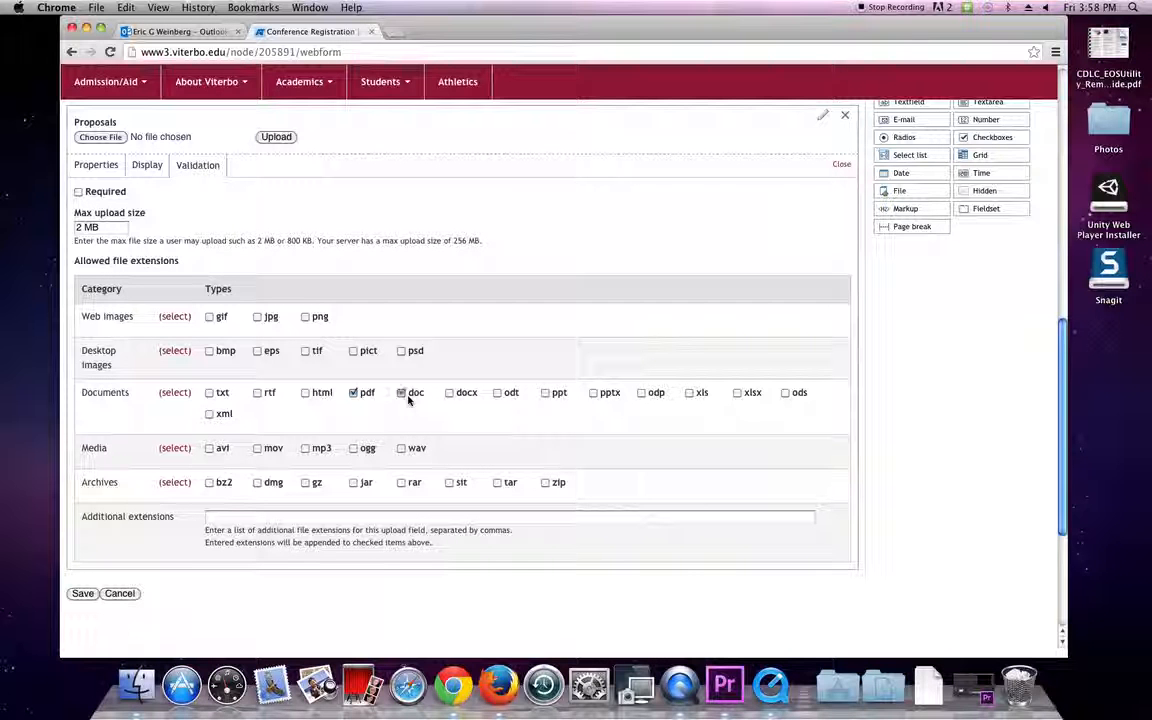
pyautogui.click(402, 393)
pyautogui.click(450, 394)
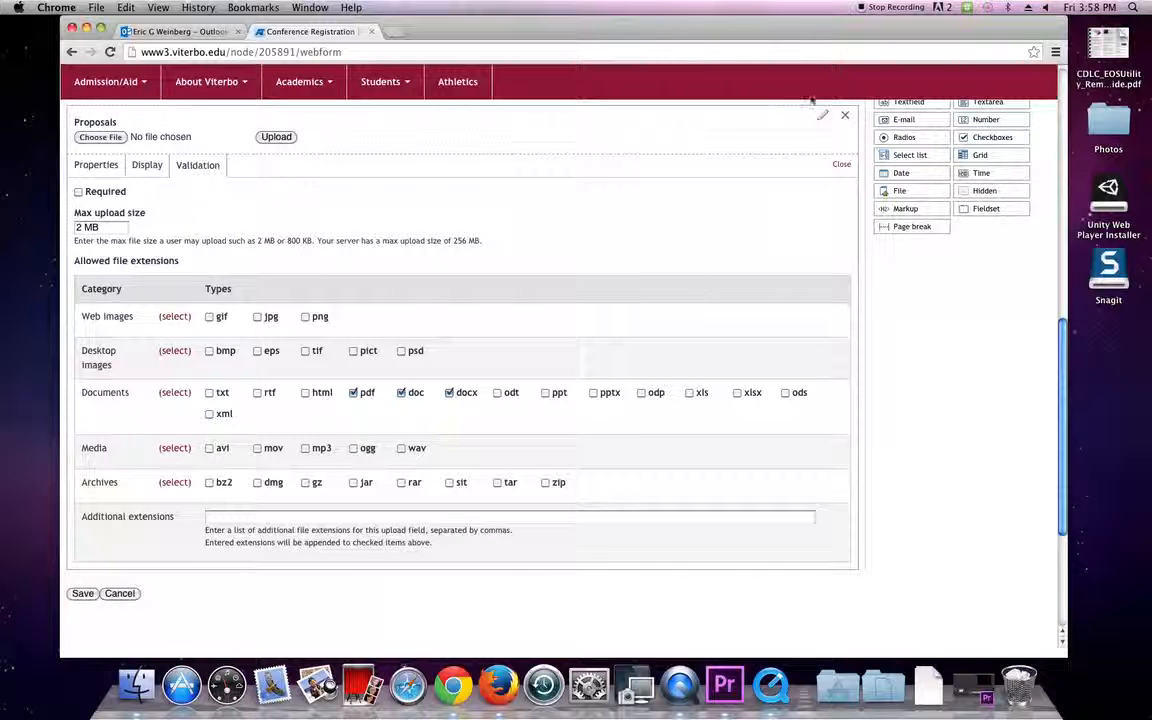
pyautogui.click(840, 164)
pyautogui.scroll(5, 497, 255)
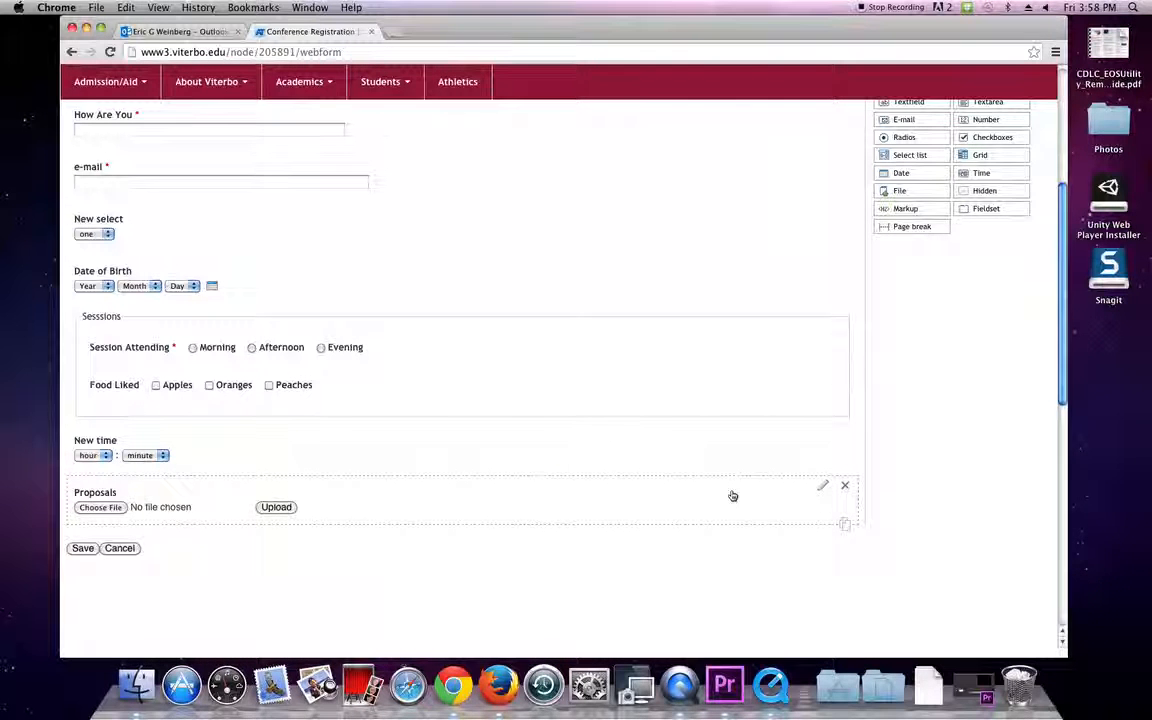
# Set the Proposals description to 'Please upload a proposal of 100 words or less in word document'.
pyautogui.click(821, 487)
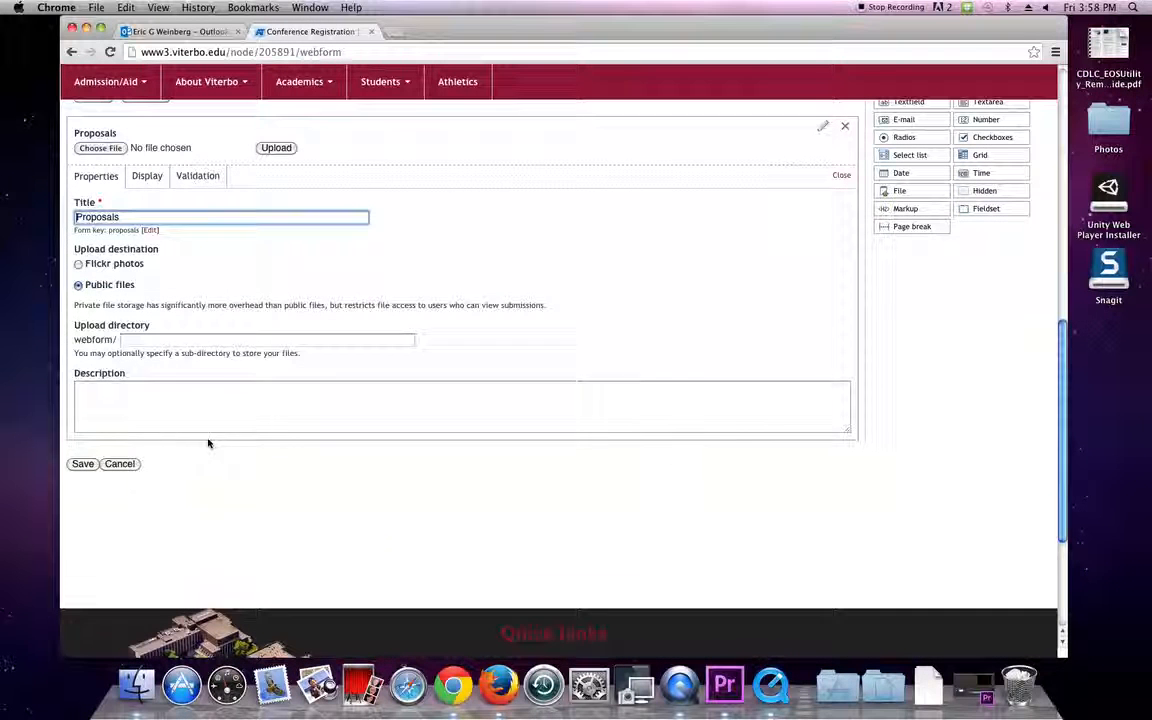
pyautogui.click(174, 404)
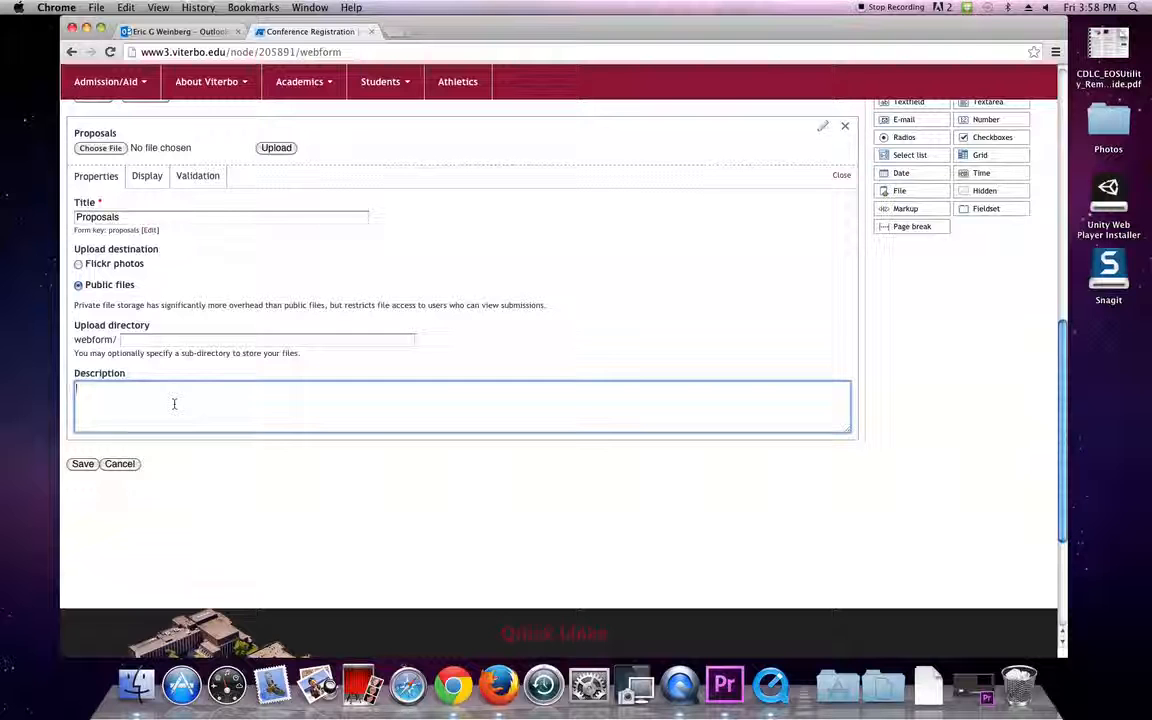
pyautogui.write('ase up')
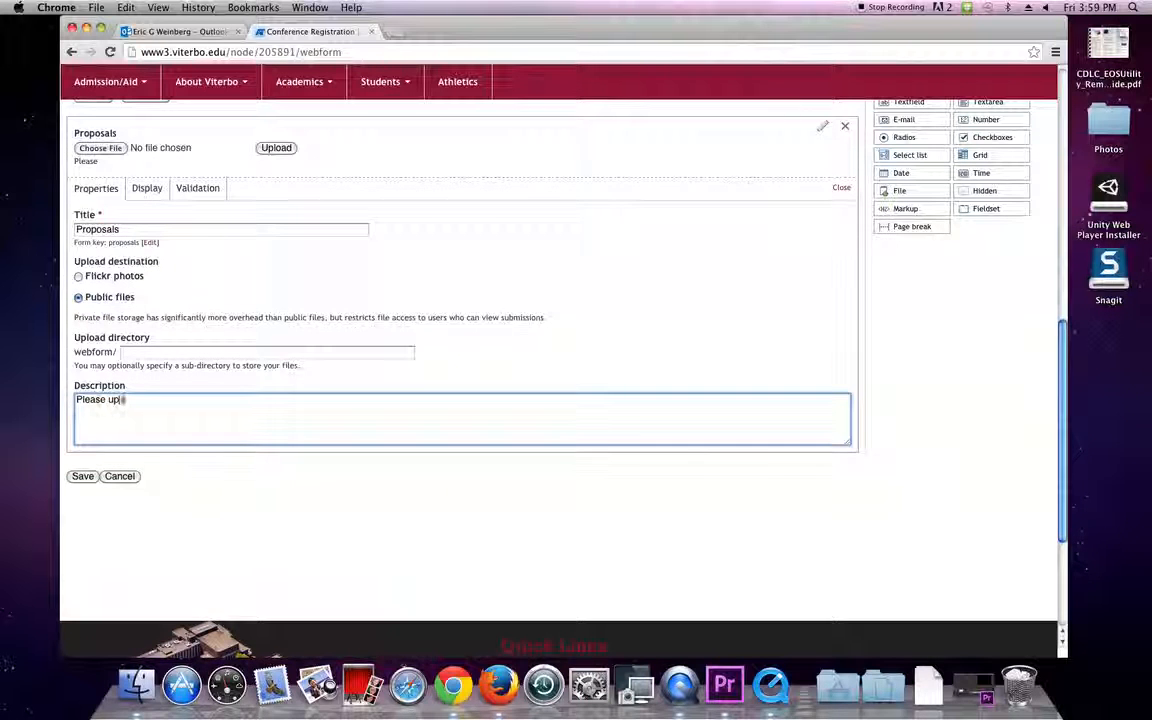
pyautogui.write('load a proposal on 100 words or')
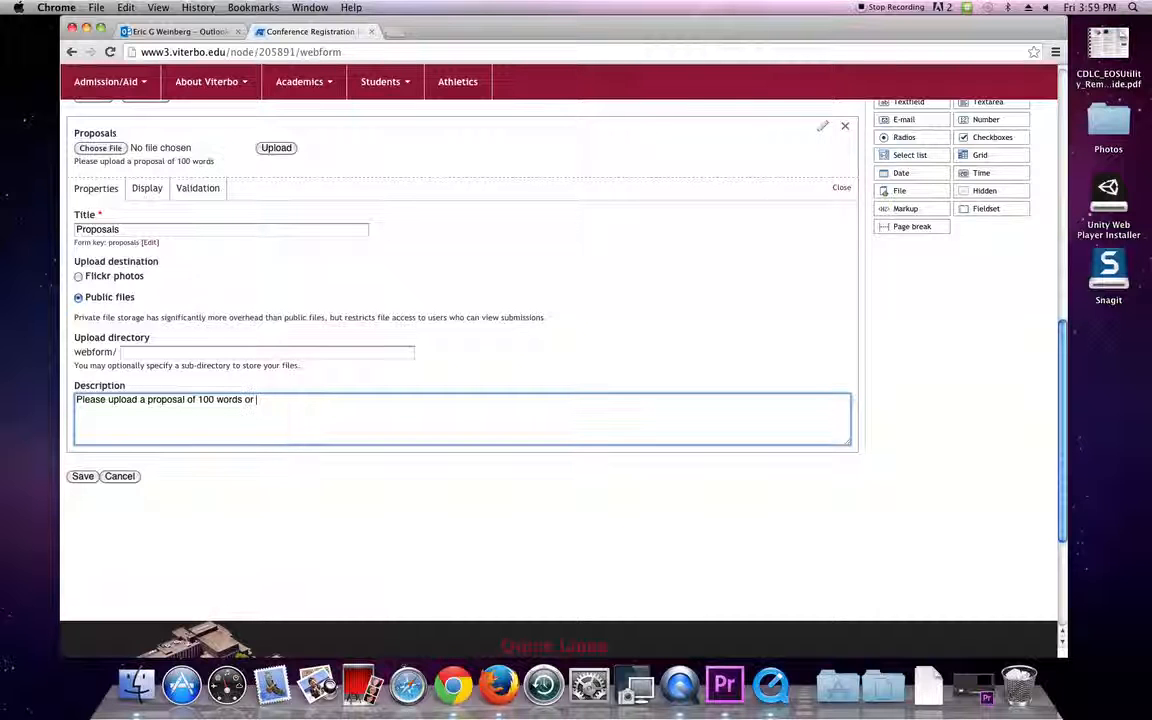
pyautogui.write(' less in word do')
pyautogui.write('ment')
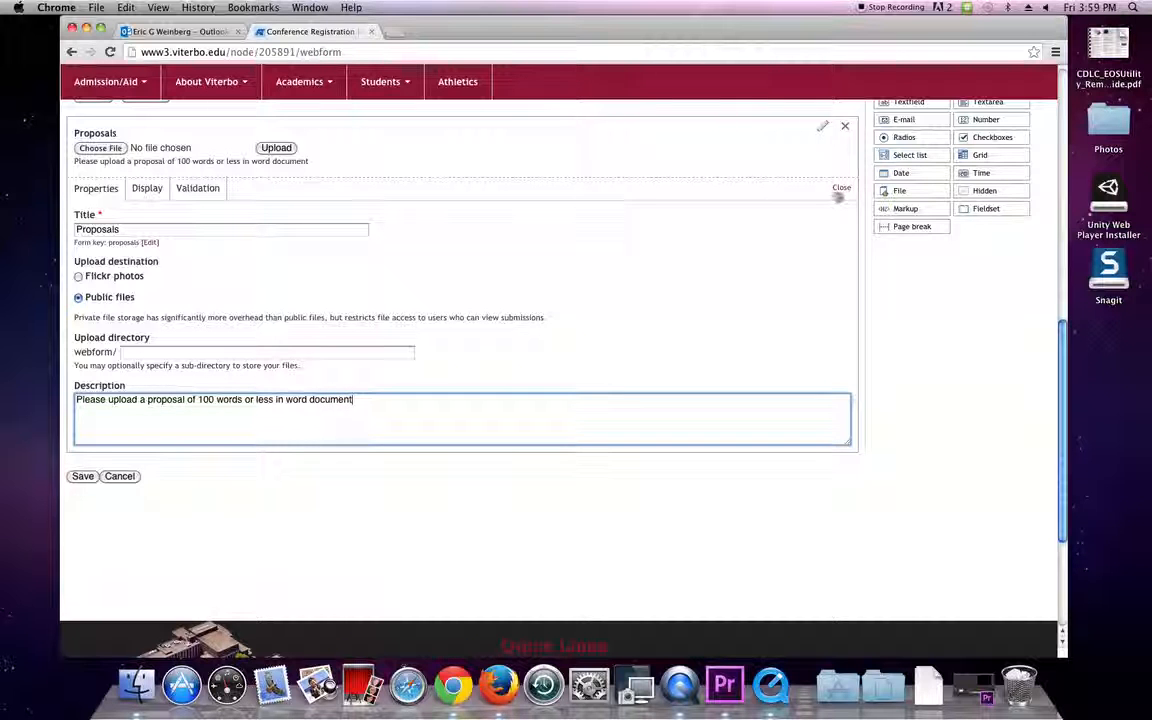
pyautogui.click(845, 187)
pyautogui.scroll(3, 321, 285)
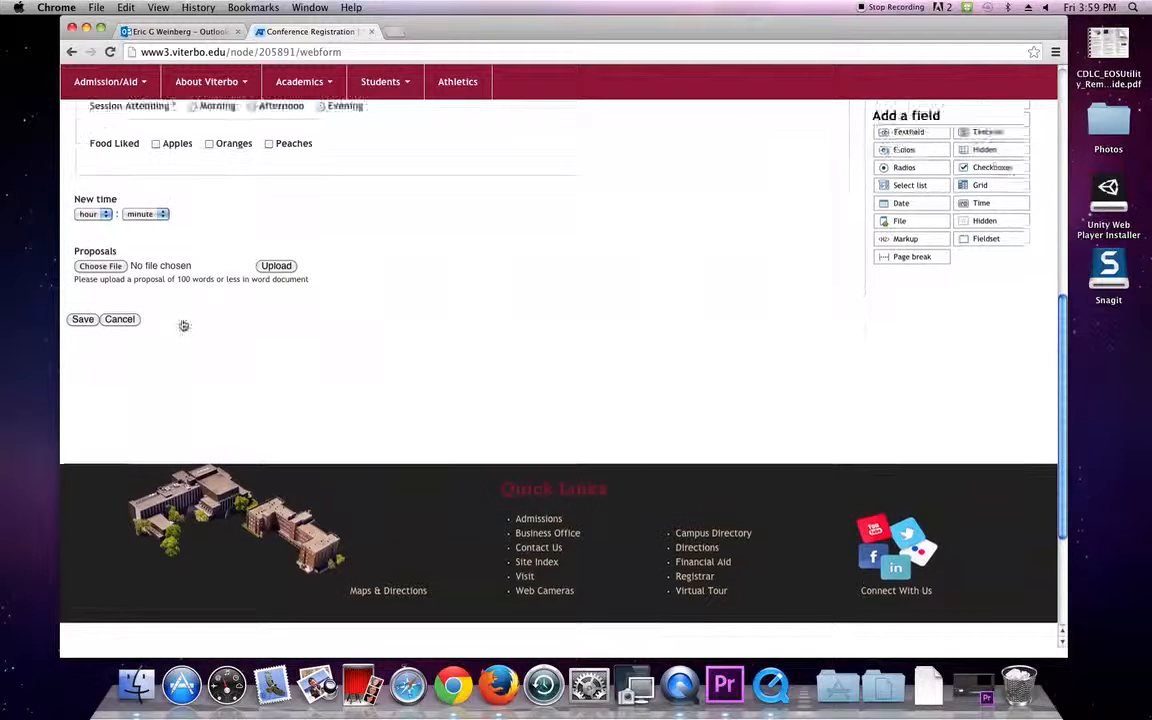
# Give Food Liked the description 'Please choose your food for the session'.
pyautogui.scroll(2, 121, 334)
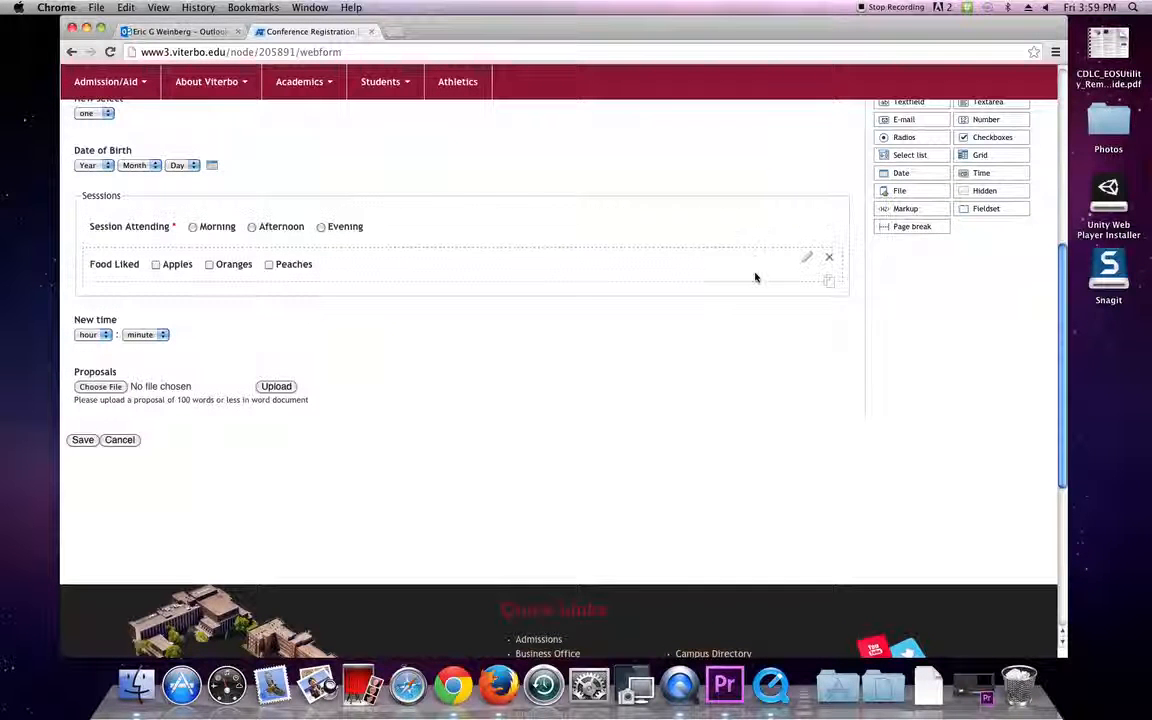
pyautogui.click(806, 263)
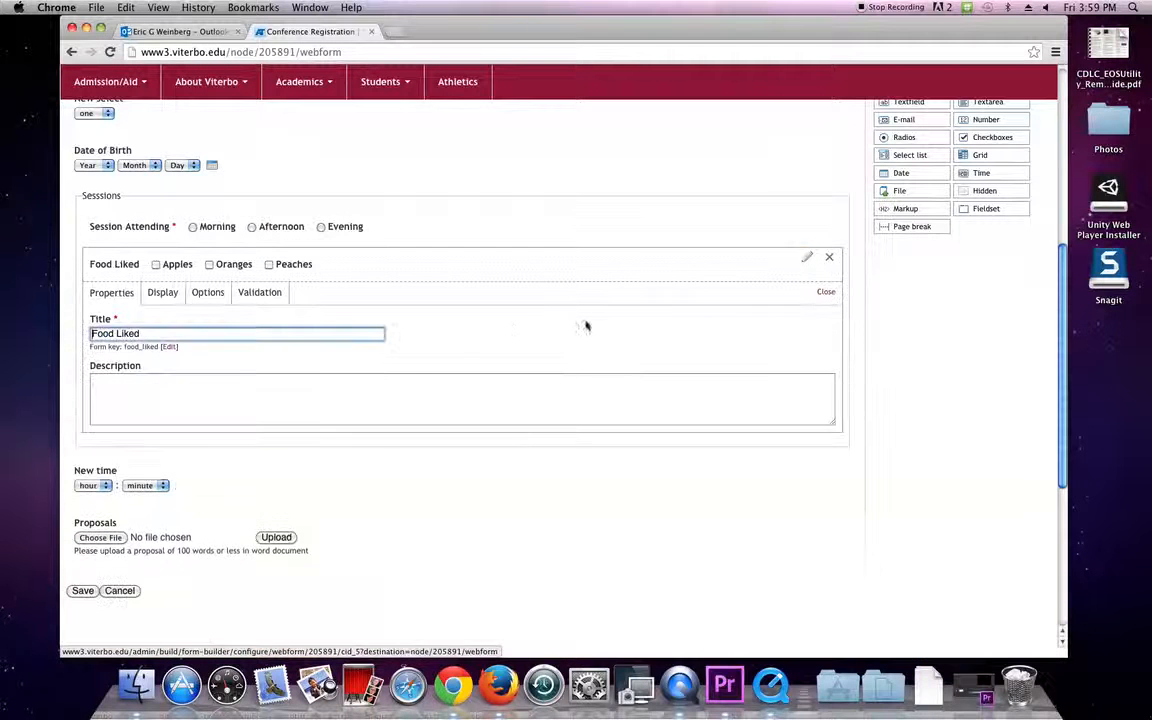
pyautogui.click(398, 380)
pyautogui.write('Please choose your food of')
pyautogui.press('BackSpace')
pyautogui.press('BackSpace')
pyautogui.write('for the sesssion')
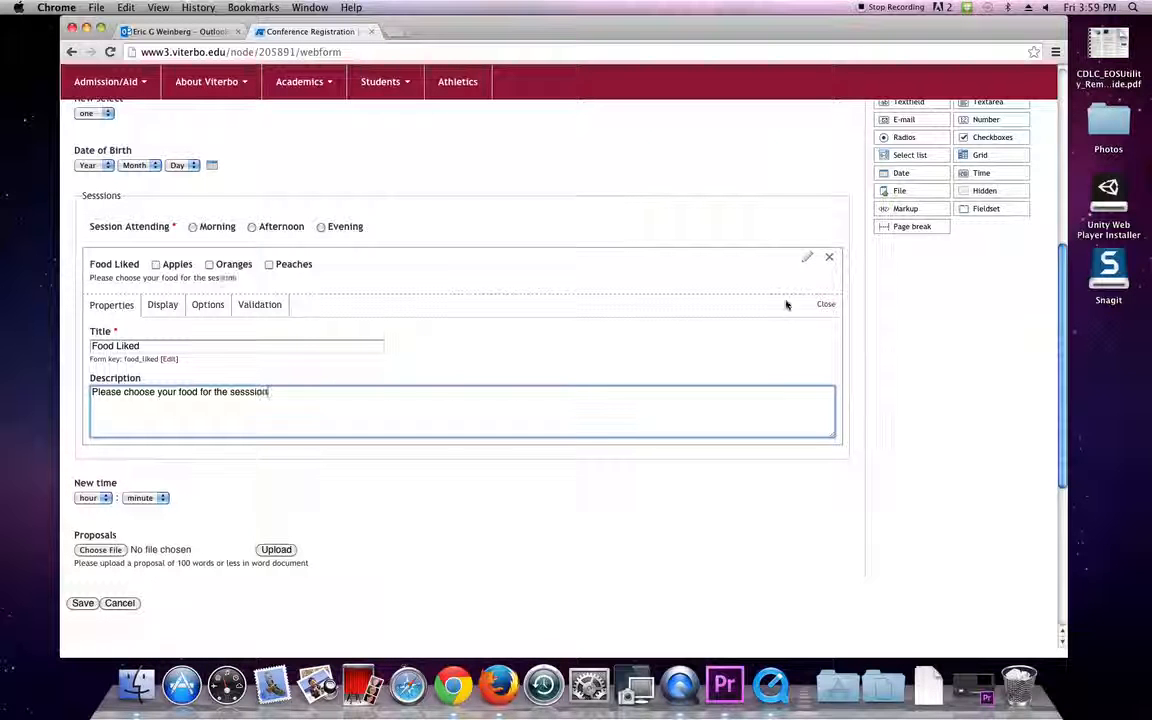
pyautogui.click(825, 304)
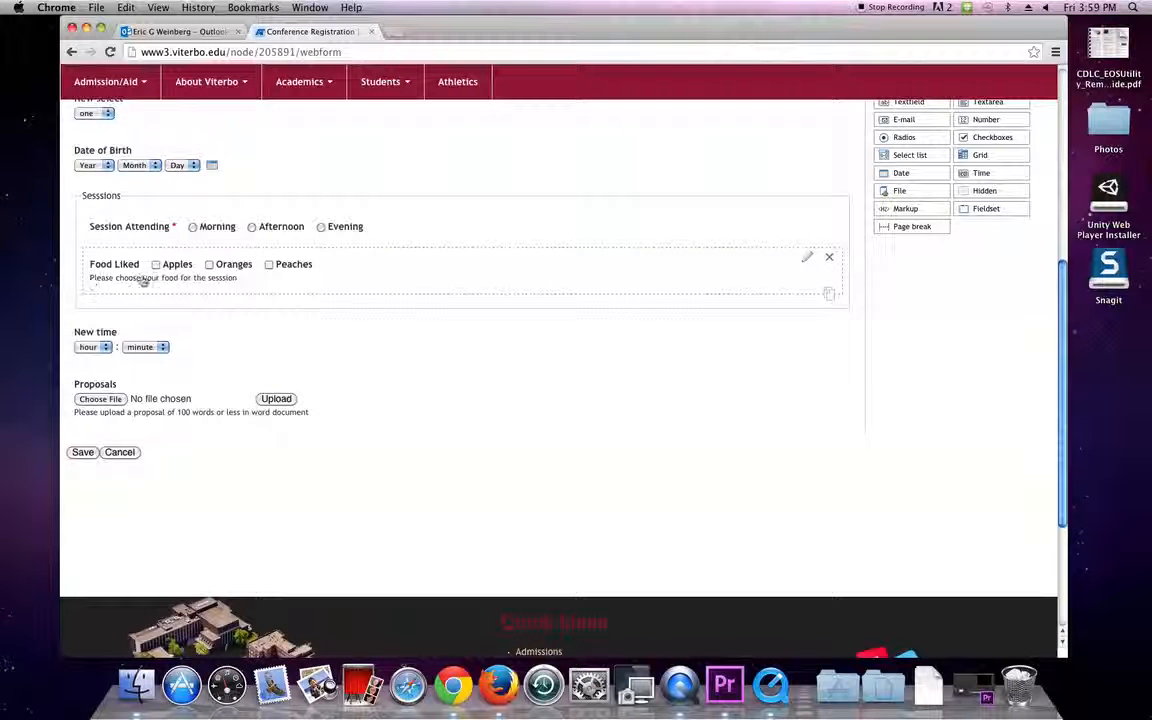
# Give the e-mail field the description 'you email' and add a page break below New select.
pyautogui.scroll(5, 231, 416)
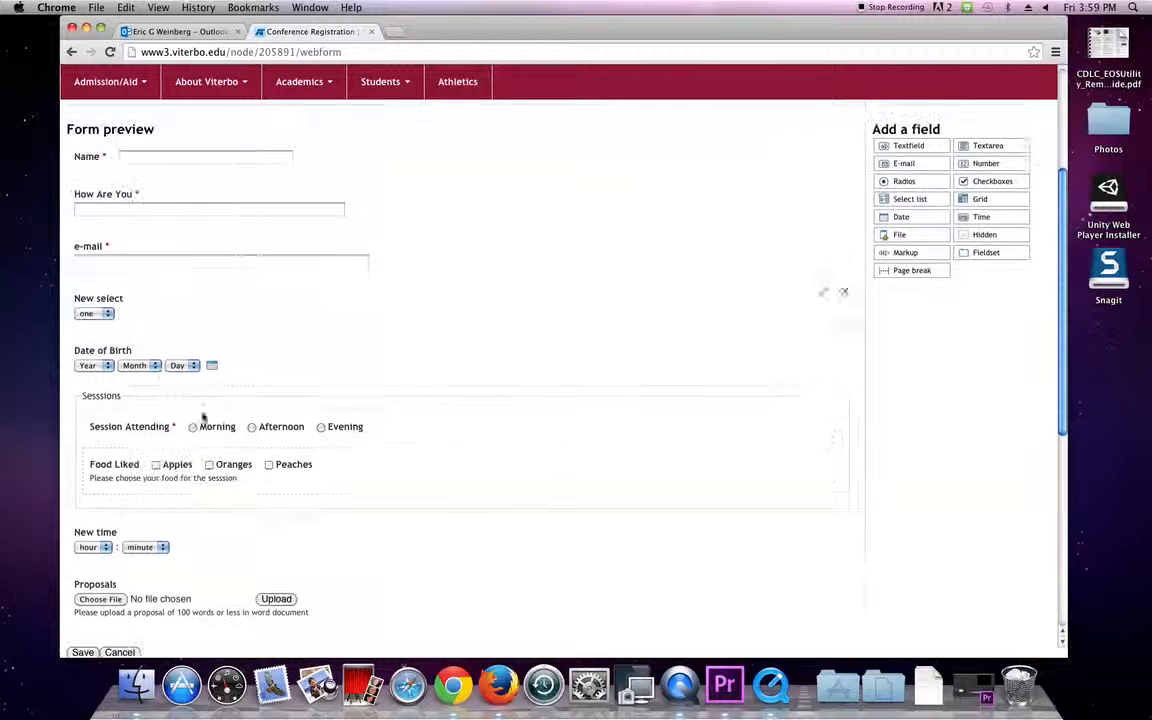
pyautogui.scroll(-1, 321, 373)
pyautogui.click(411, 247)
pyautogui.click(284, 396)
pyautogui.write('you email')
pyautogui.click(841, 278)
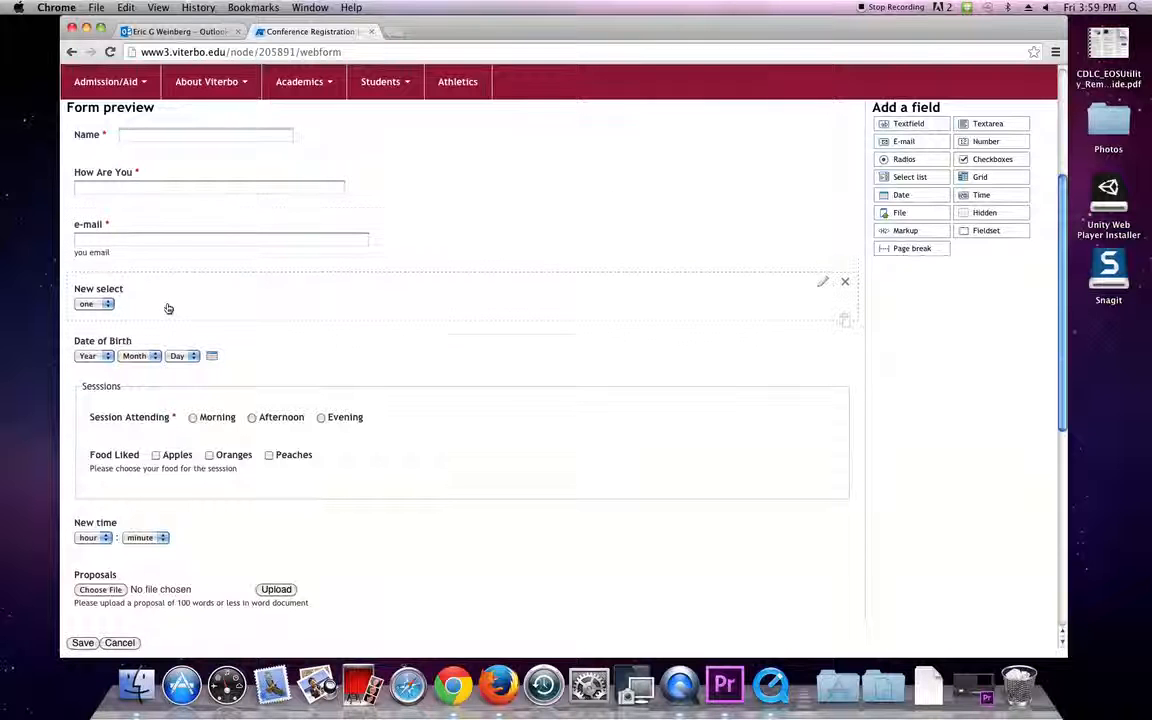
pyautogui.scroll(-2, 155, 285)
pyautogui.scroll(3, 653, 352)
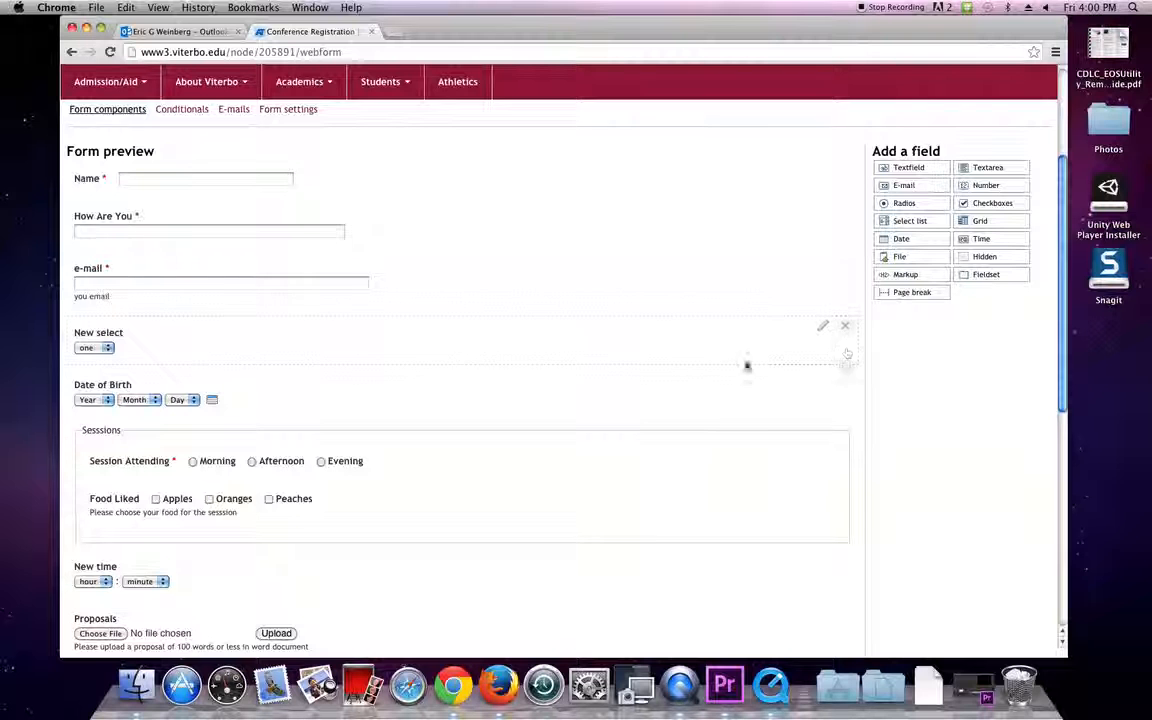
pyautogui.moveTo(912, 292); pyautogui.dragTo(332, 383)
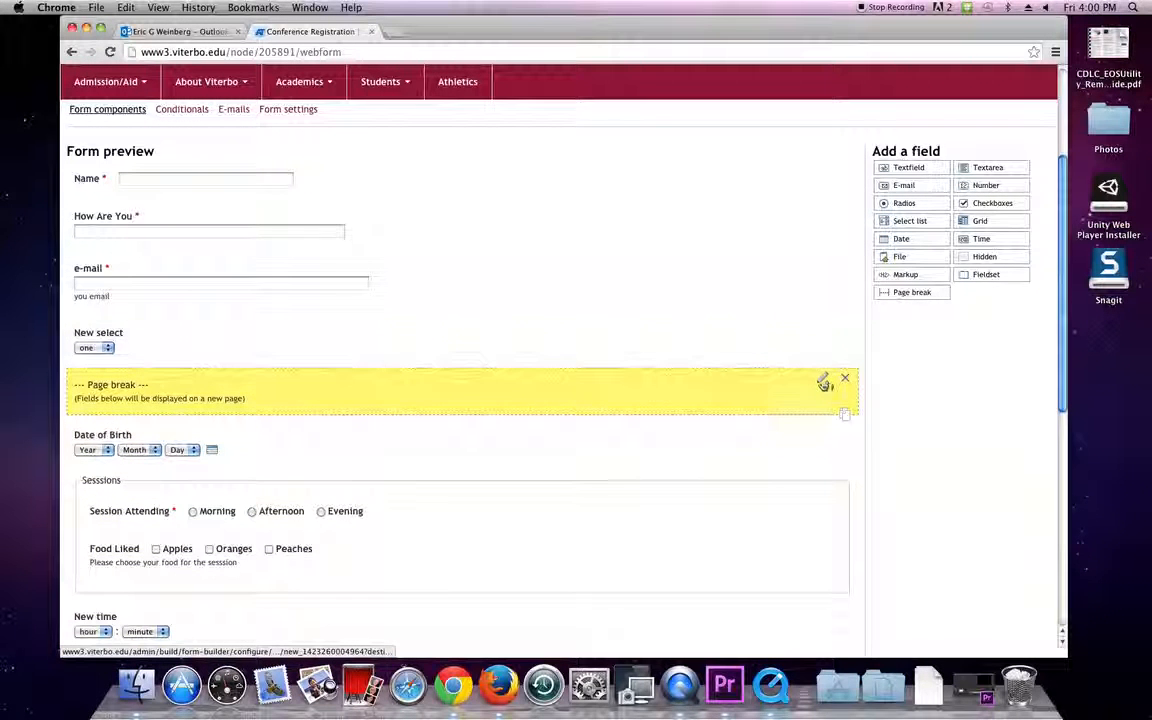
# Retitle the page break below New select to 'Second Page'.
pyautogui.click(823, 381)
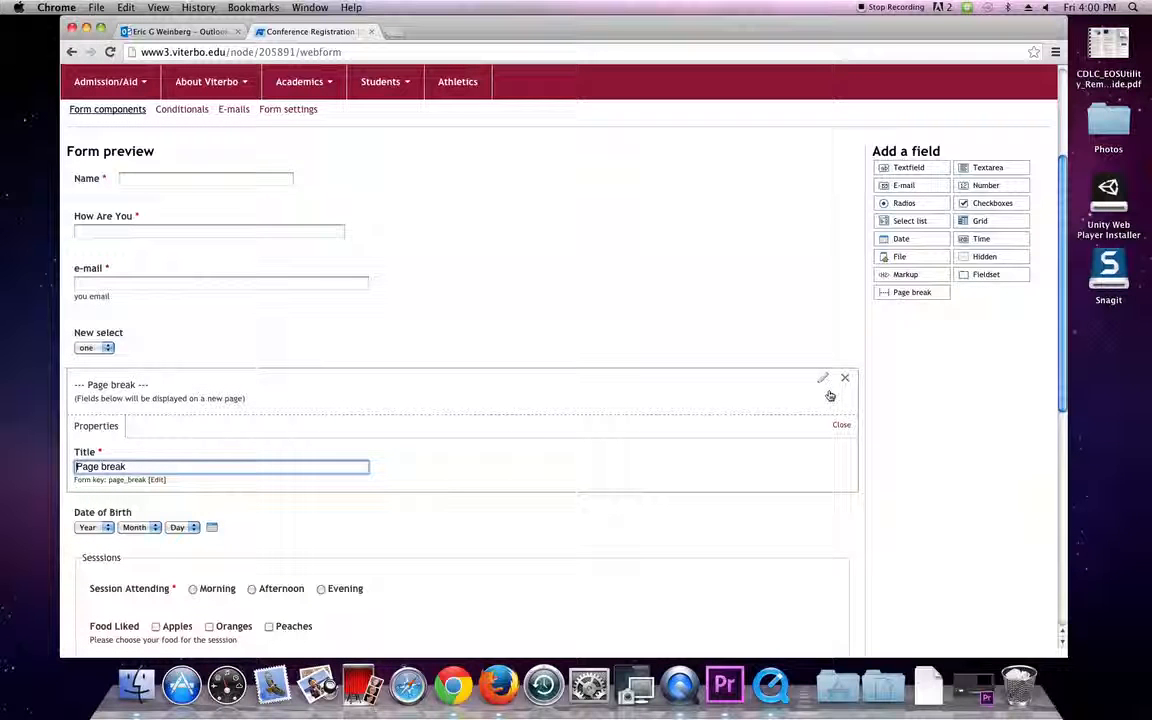
pyautogui.click(198, 470)
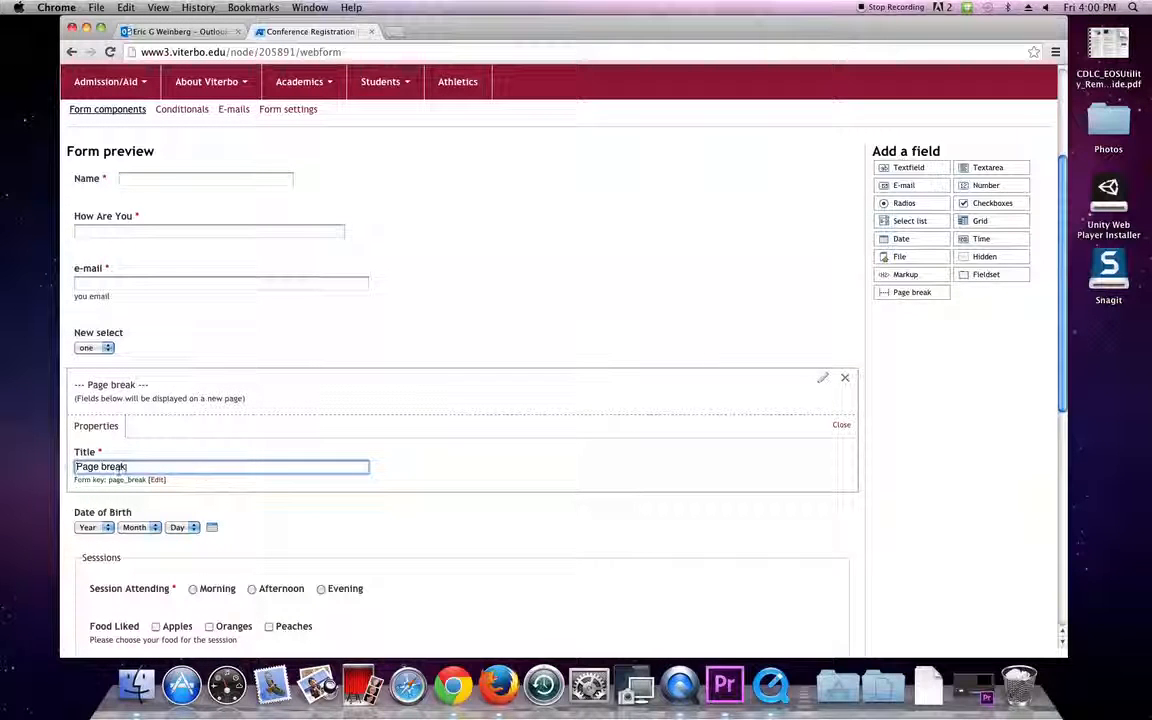
pyautogui.moveTo(198, 470); pyautogui.dragTo(24, 471)
pyautogui.write('Second Page')
pyautogui.click(845, 426)
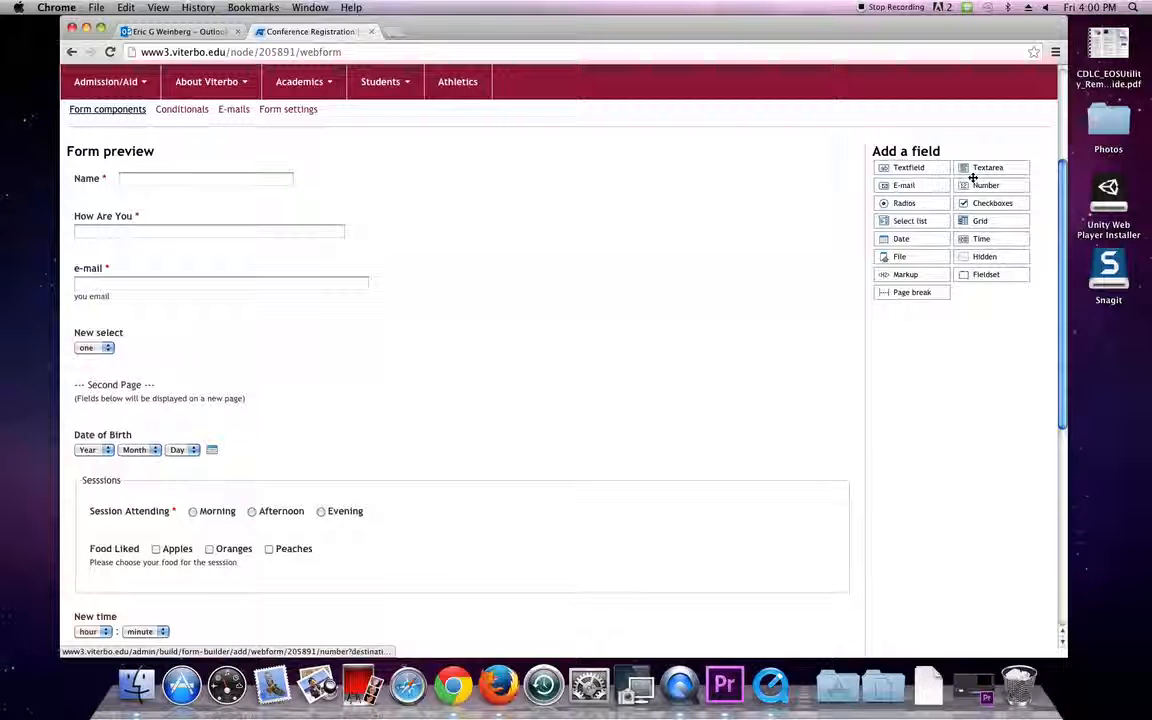
# Add a textarea below the Proposals upload and title it 'Proposal'.
pyautogui.scroll(-1, 975, 174)
pyautogui.moveTo(914, 199); pyautogui.dragTo(239, 532)
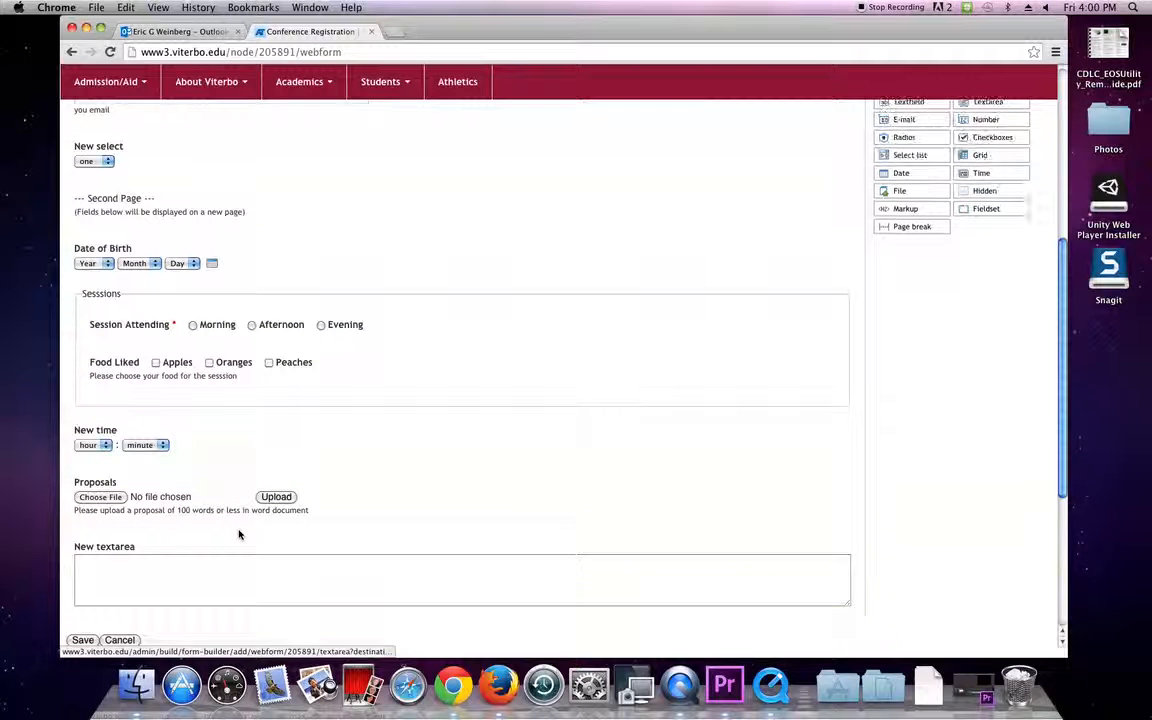
pyautogui.scroll(-1, 641, 477)
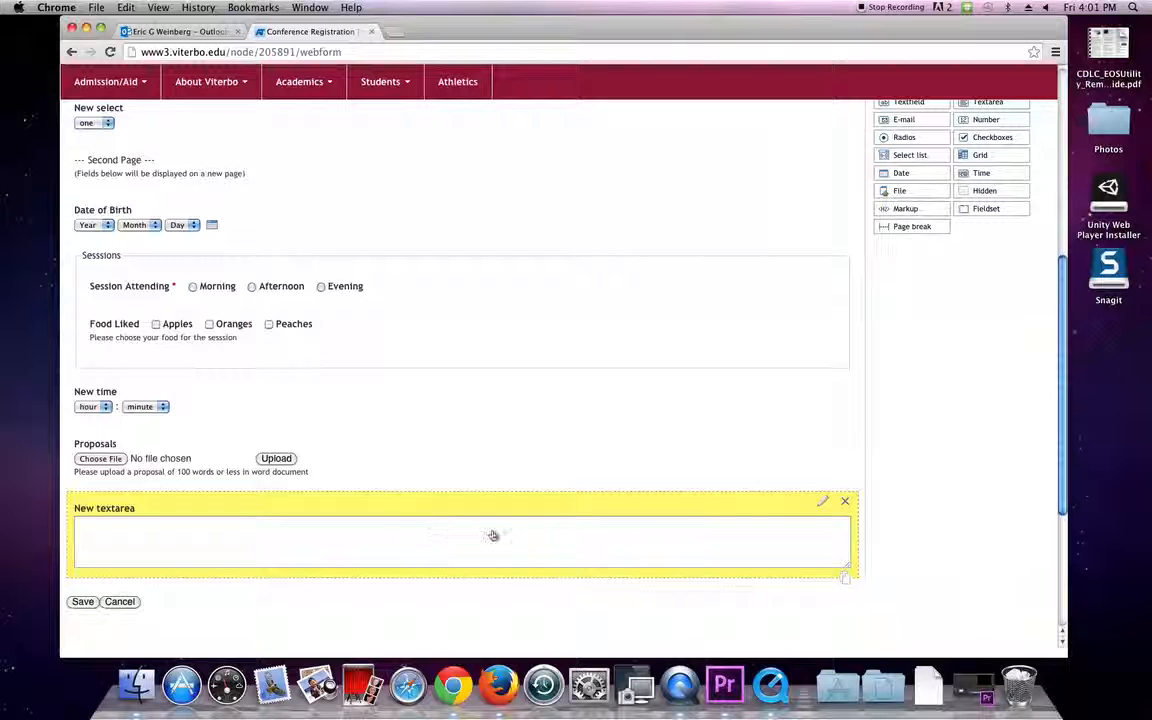
pyautogui.click(822, 502)
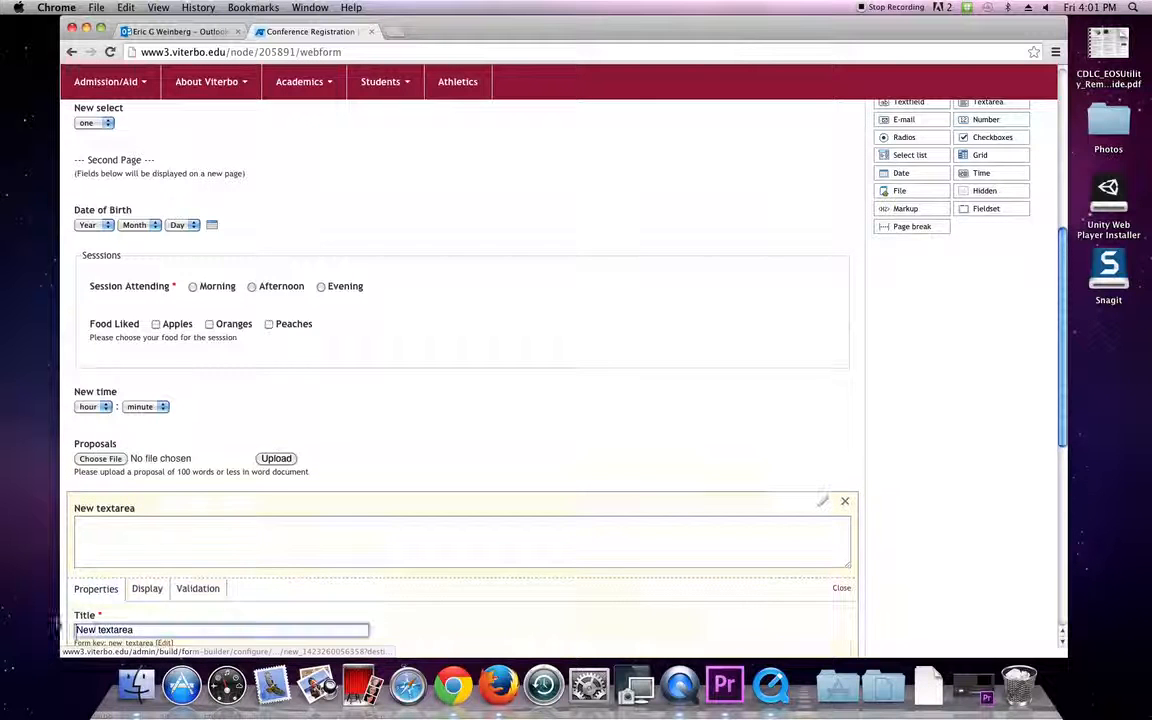
pyautogui.write('Juff')
pyautogui.press('BackSpace')
pyautogui.press('BackSpace')
pyautogui.press('BackSpace')
pyautogui.press('BackSpace')
pyautogui.write('Juopos')
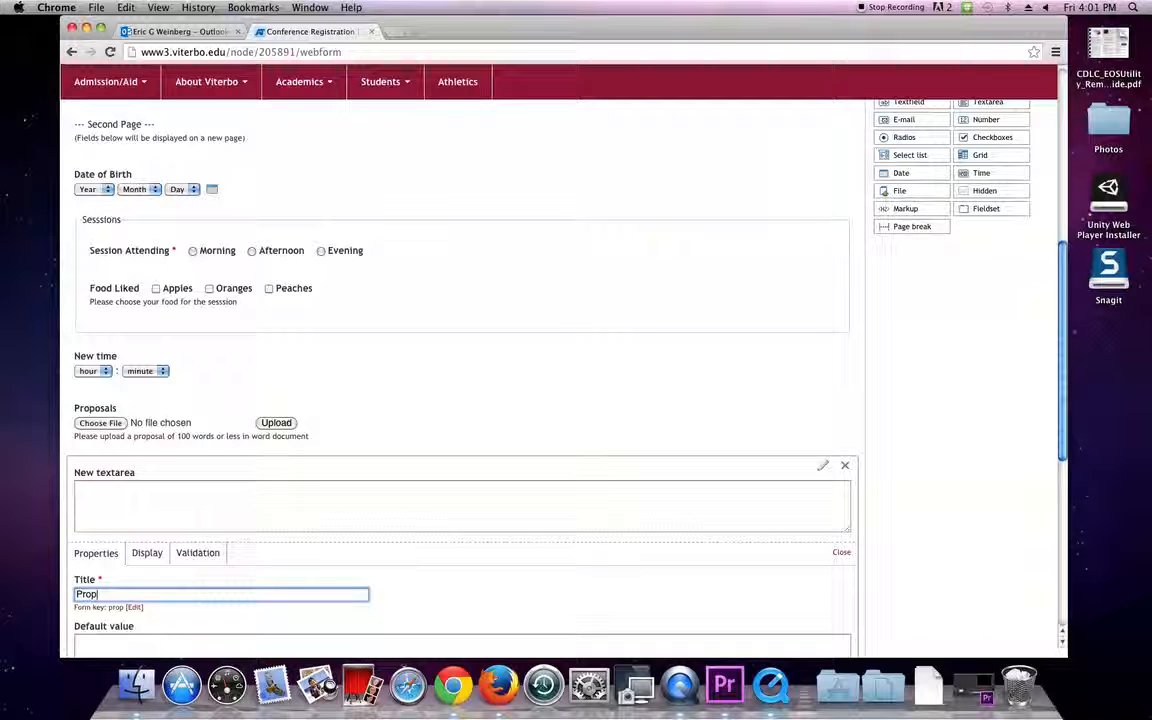
pyautogui.write('al')
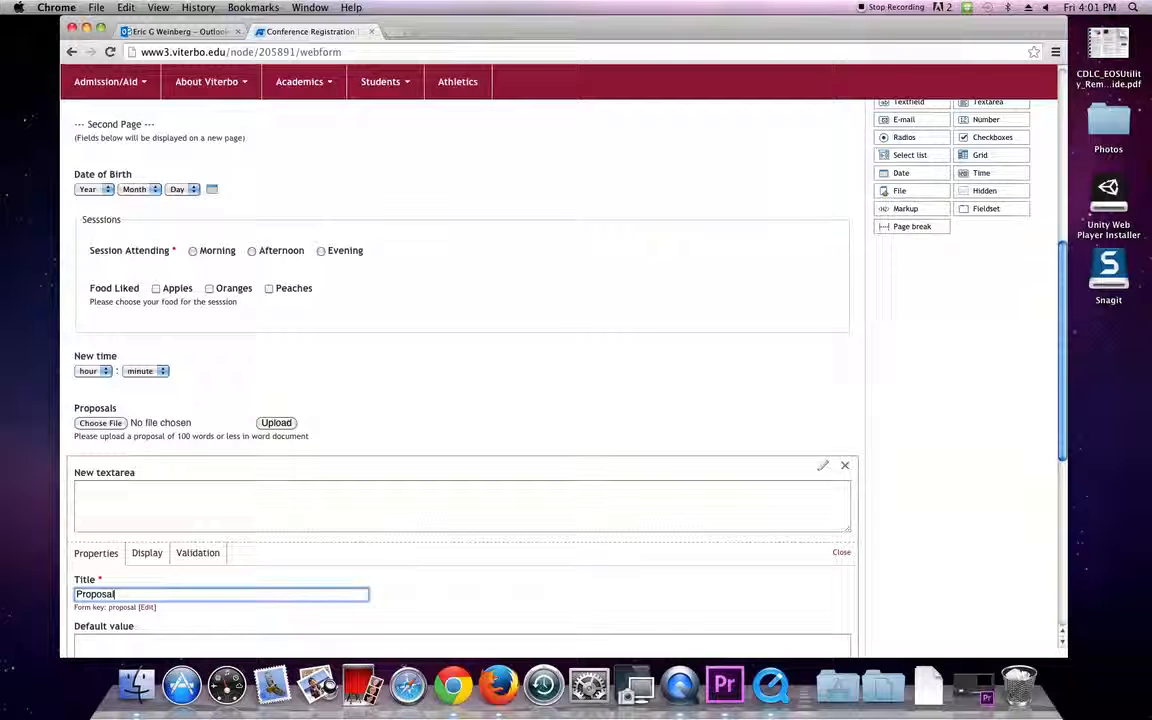
# Change the Proposal textarea's row count from 5 to 7.
pyautogui.scroll(-3, 406, 567)
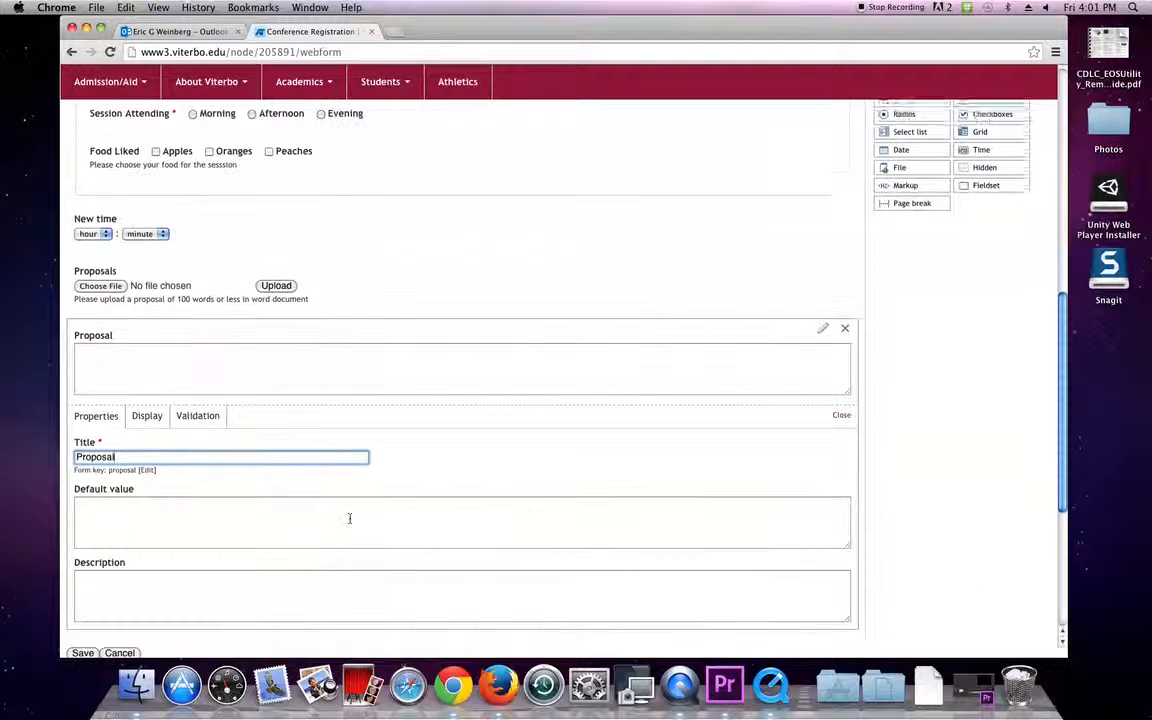
pyautogui.click(147, 414)
pyautogui.scroll(-1, 150, 418)
pyautogui.click(86, 427)
pyautogui.press('BackSpace')
pyautogui.write('7')
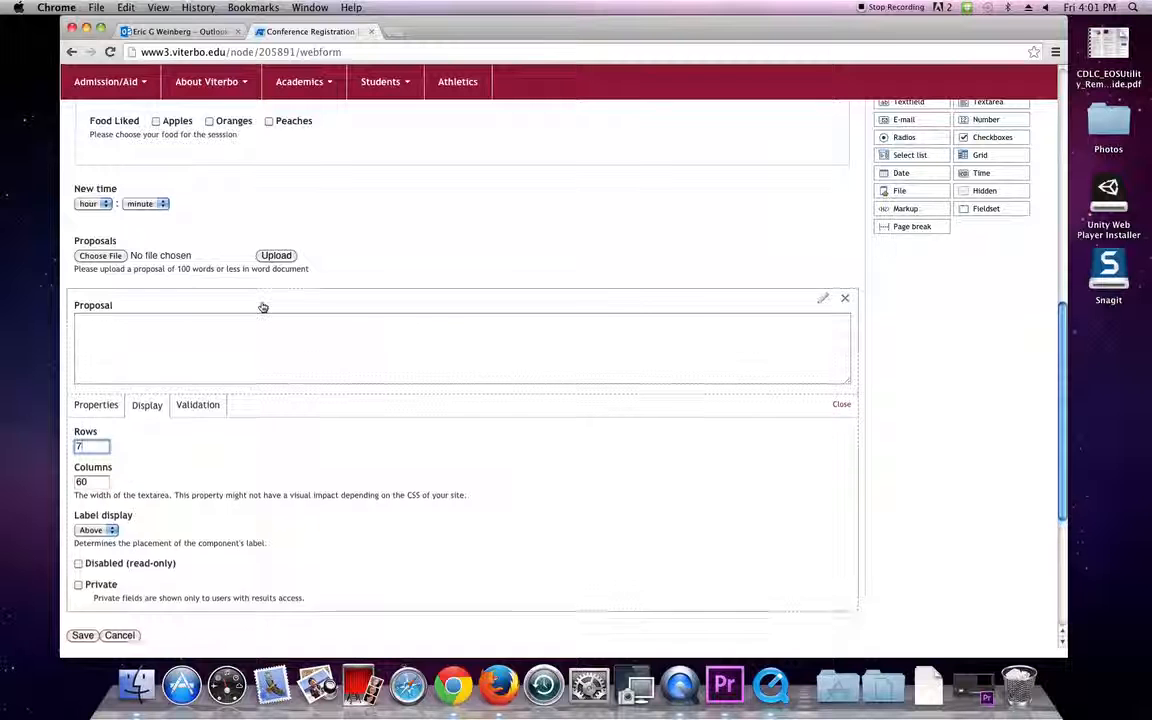
pyautogui.click(263, 309)
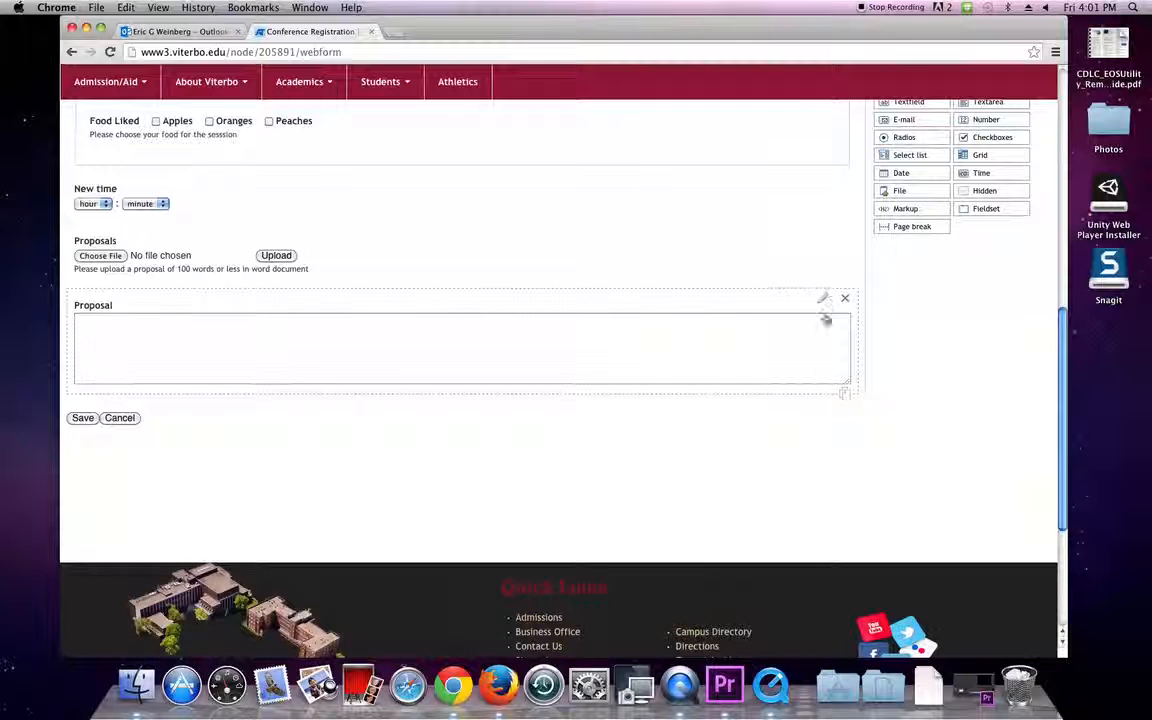
# Review the Proposal textarea's Validation and Display options, then close its settings.
pyautogui.click(822, 298)
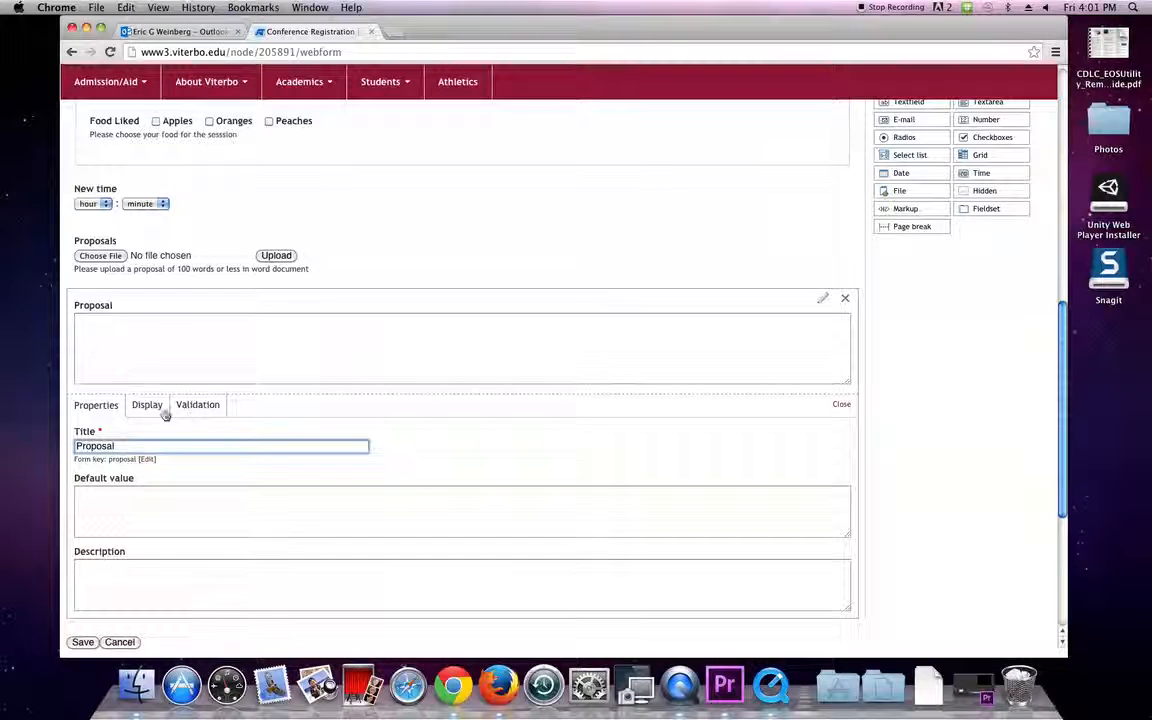
pyautogui.click(198, 405)
pyautogui.click(146, 405)
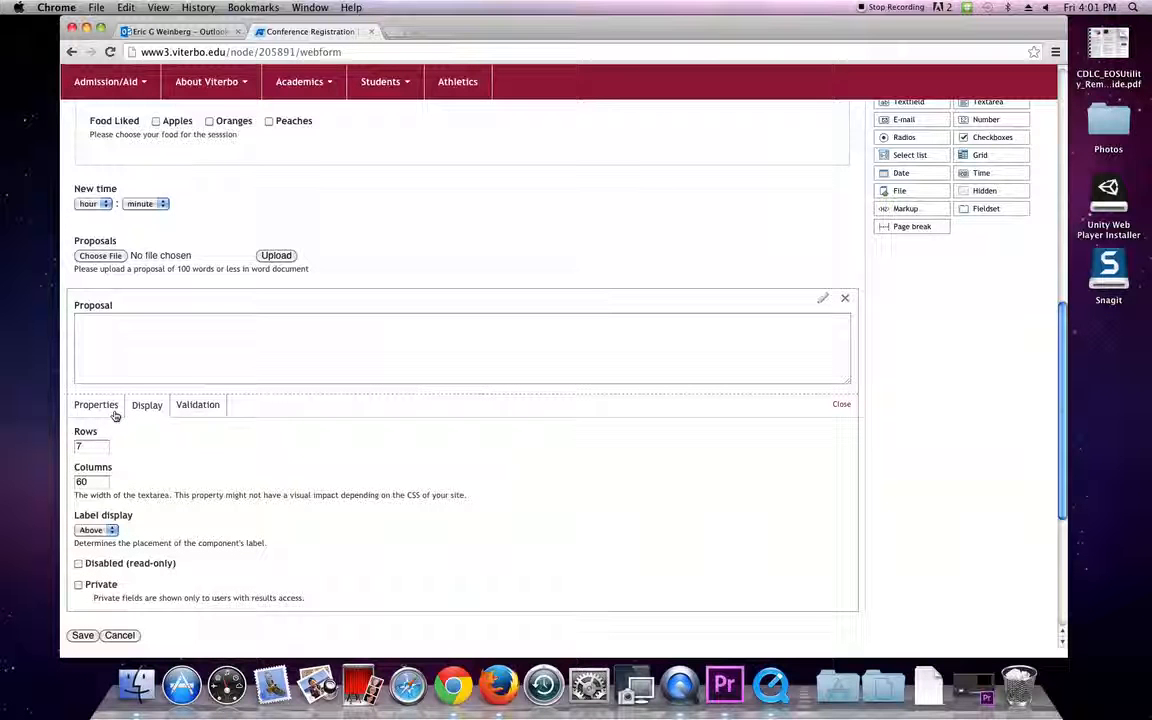
pyautogui.click(840, 404)
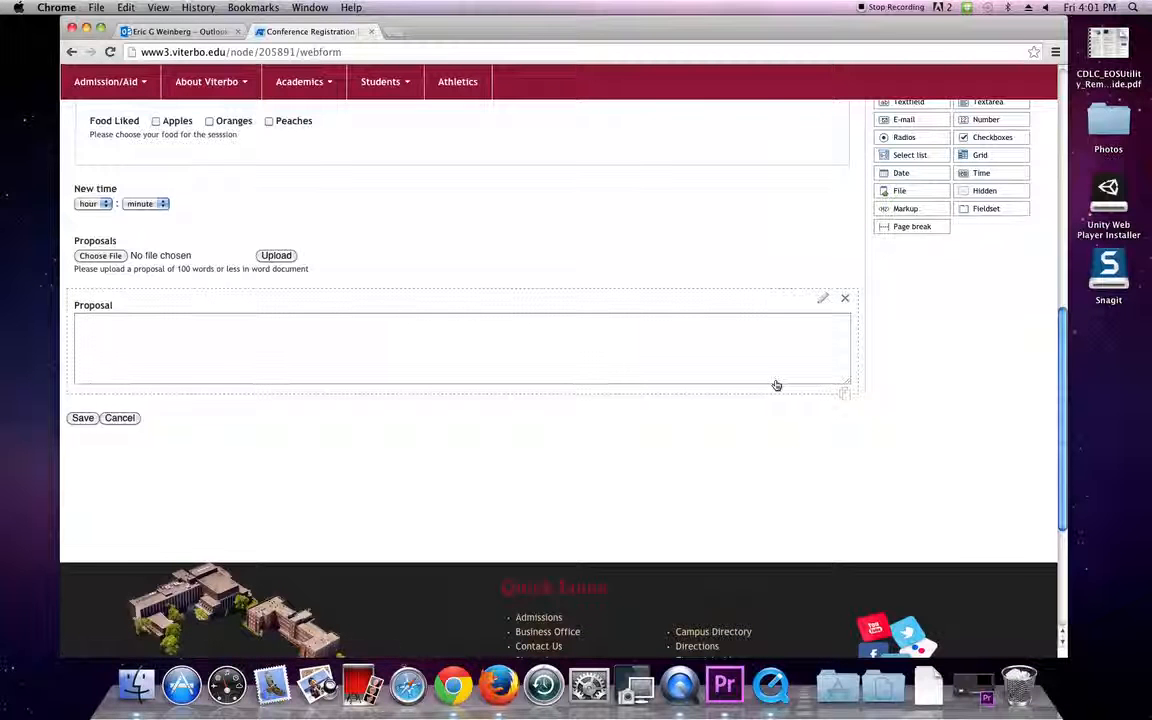
pyautogui.scroll(5, 770, 380)
# Add a markup block above the Proposal box titled 'New Information'.
pyautogui.moveTo(911, 204); pyautogui.dragTo(162, 488)
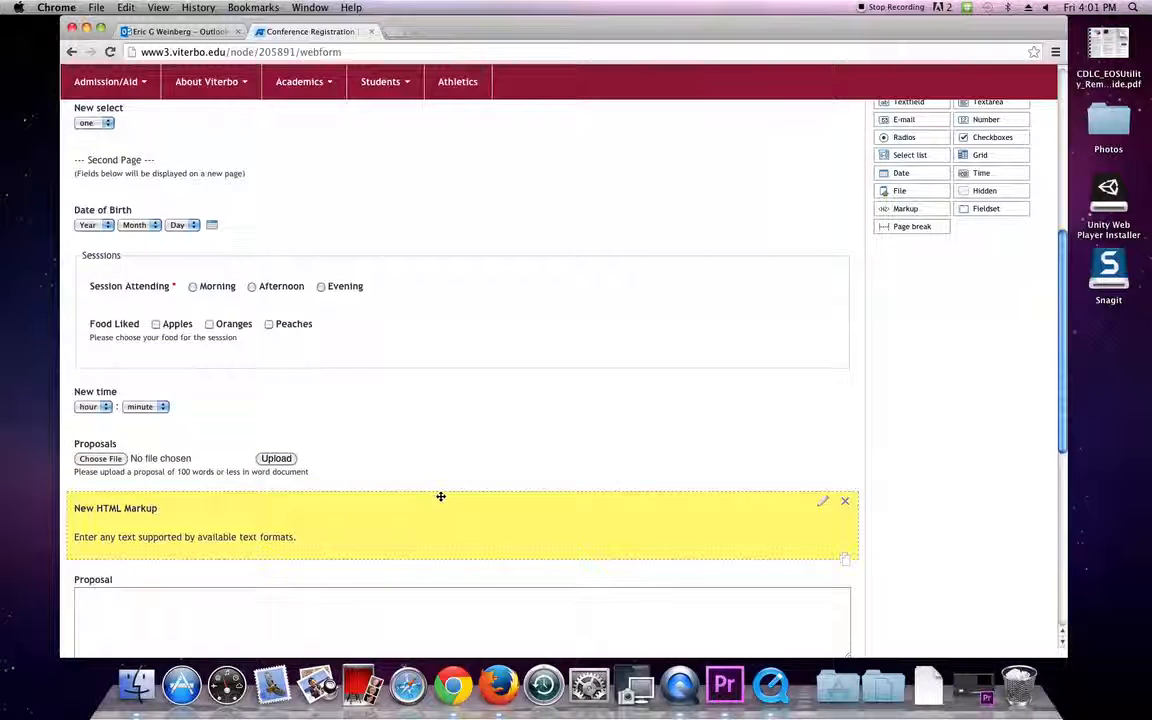
pyautogui.click(822, 506)
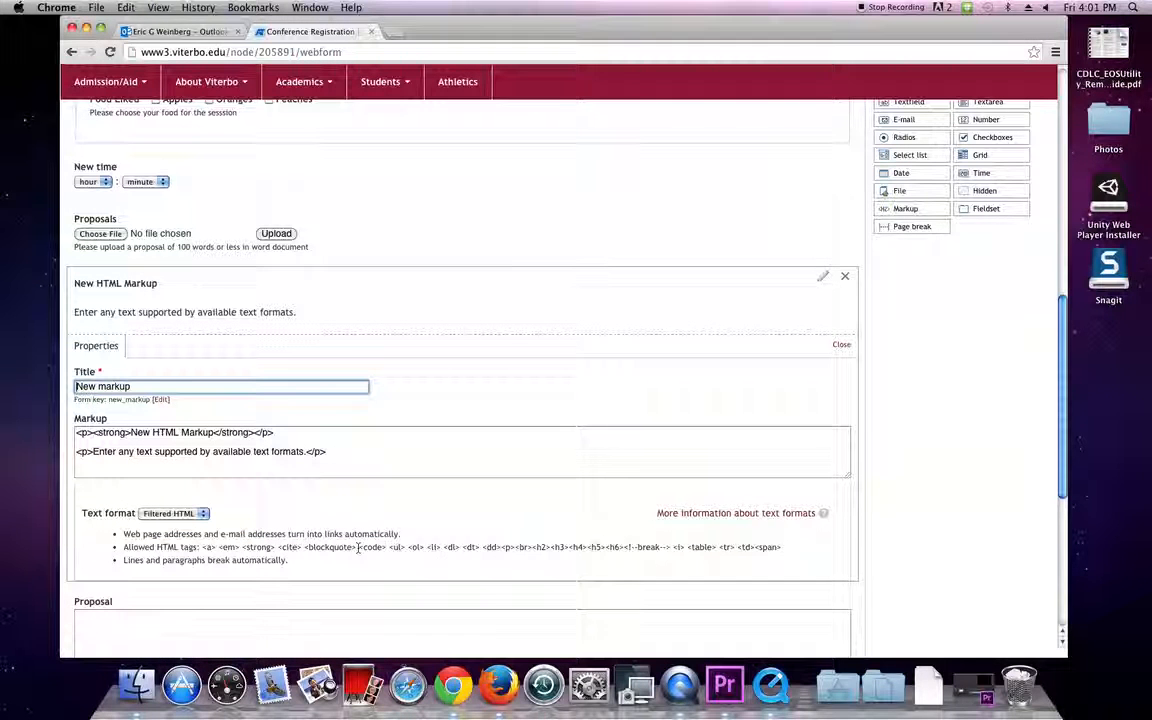
pyautogui.tripleClick(167, 388)
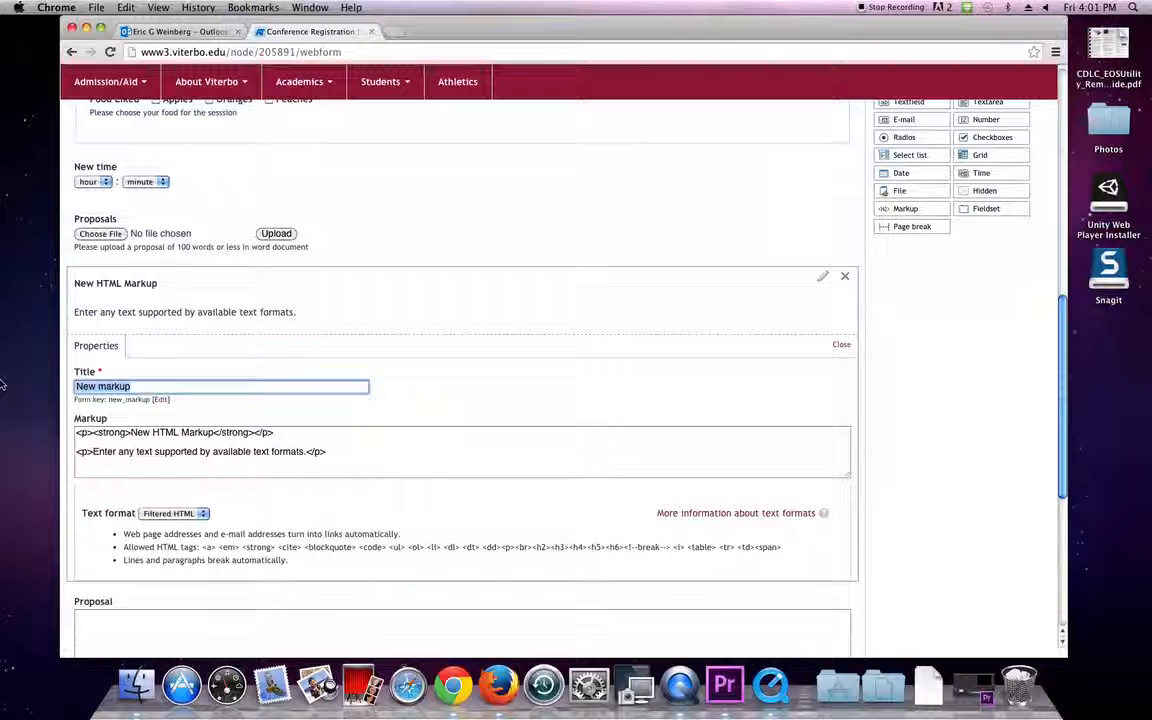
pyautogui.press('BackSpace')
pyautogui.write('New Information')
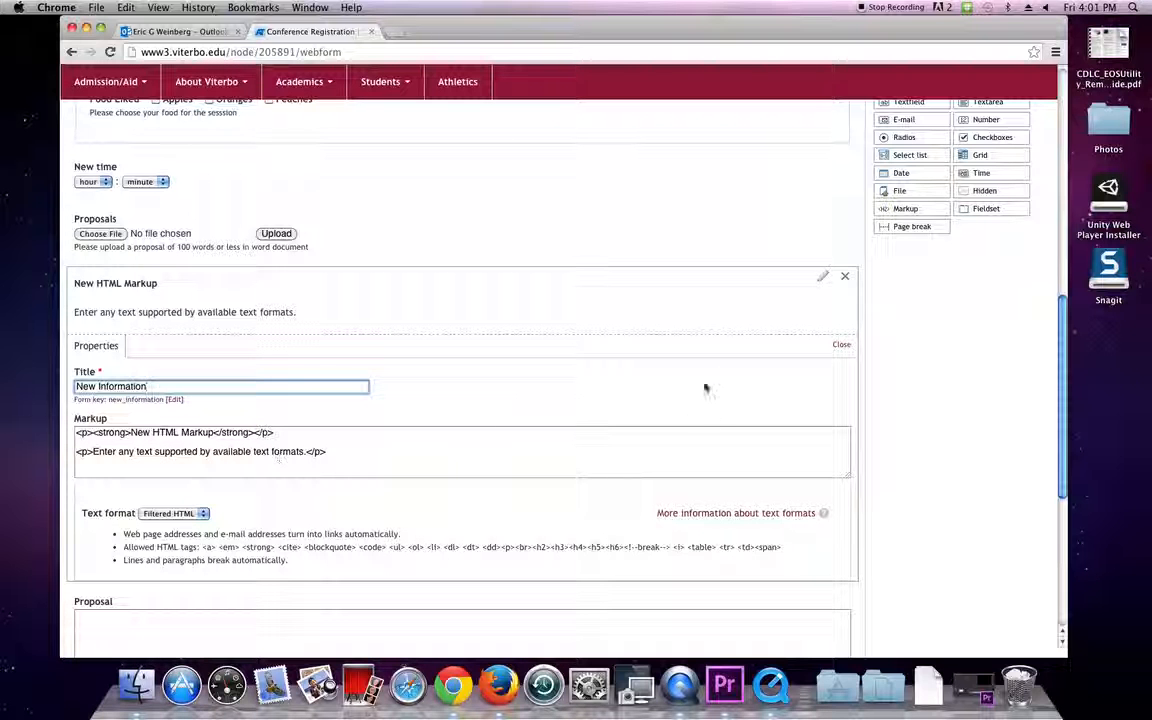
pyautogui.click(841, 344)
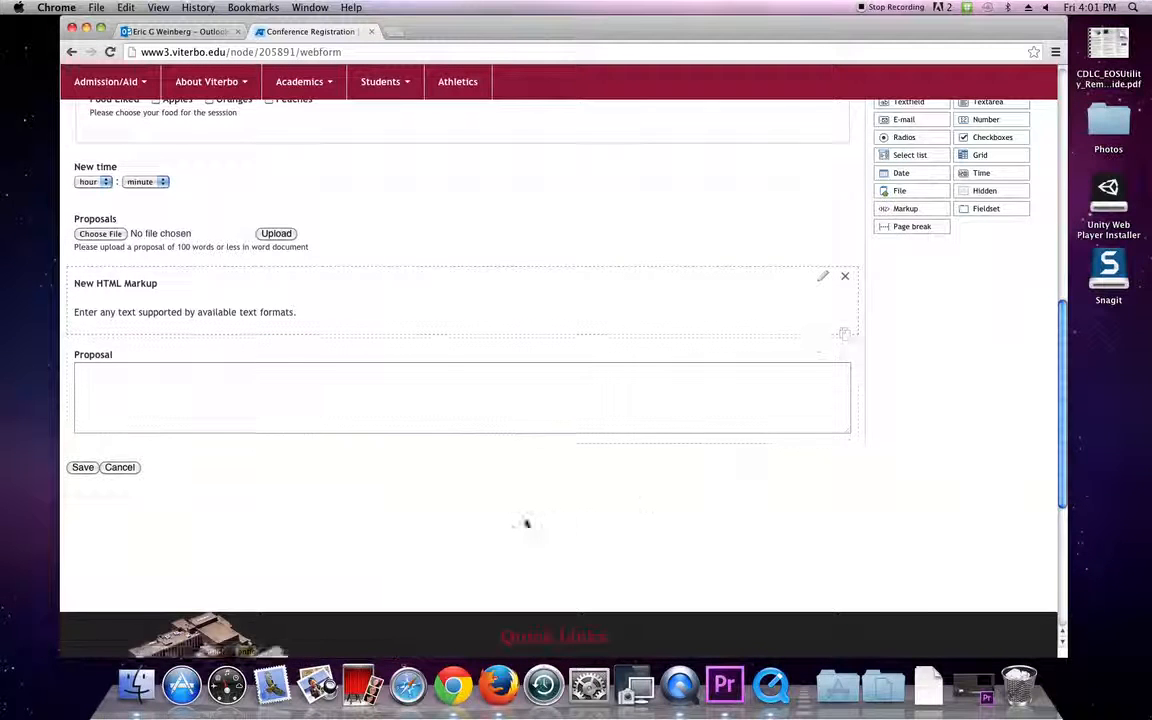
pyautogui.scroll(2, 522, 524)
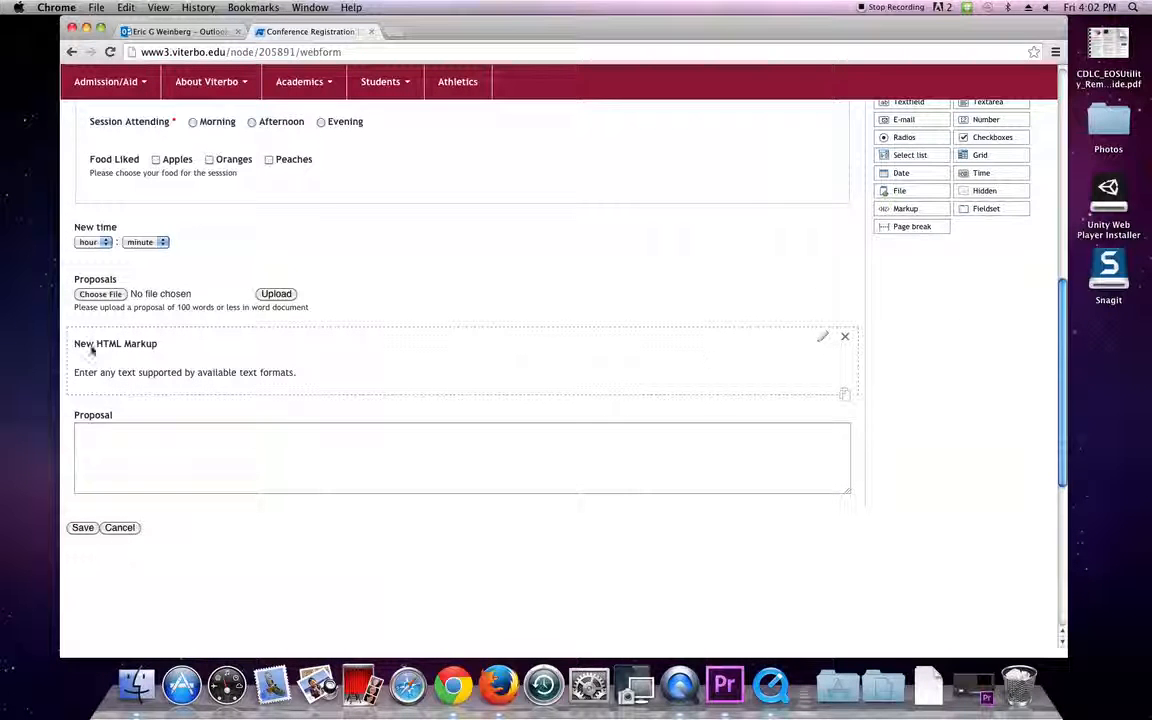
# Select the markup block's placeholder text, then close its settings leaving it unchanged.
pyautogui.click(822, 340)
pyautogui.moveTo(419, 514); pyautogui.dragTo(86, 474)
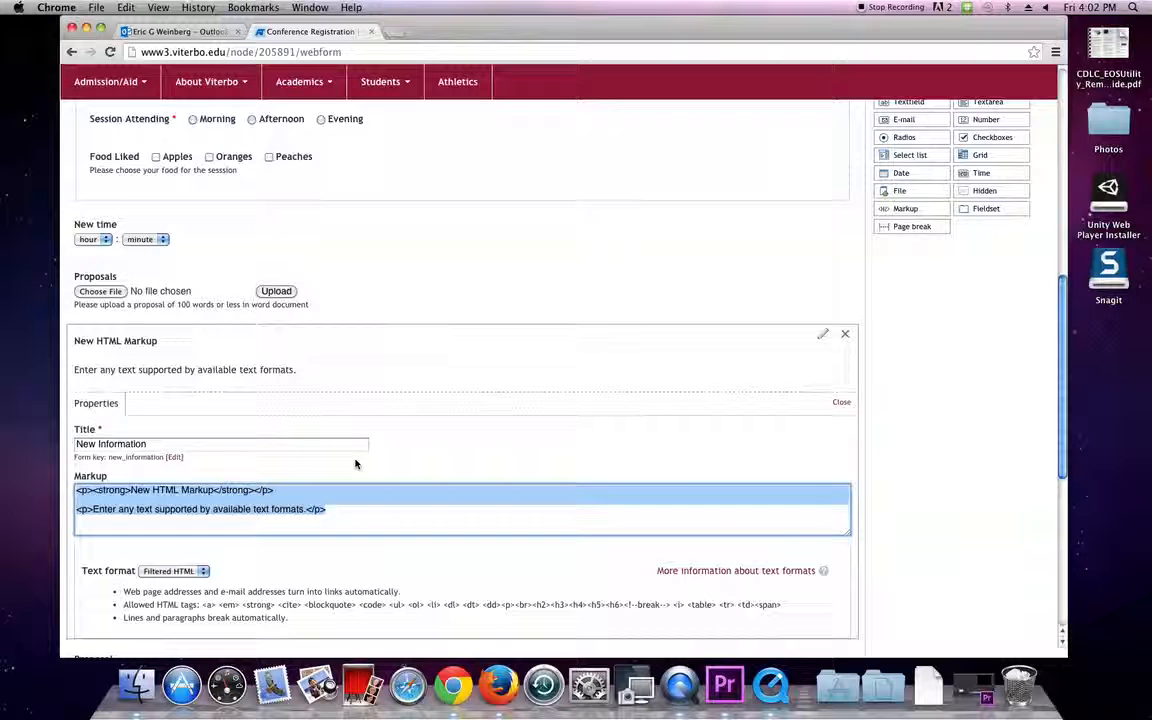
pyautogui.click(842, 404)
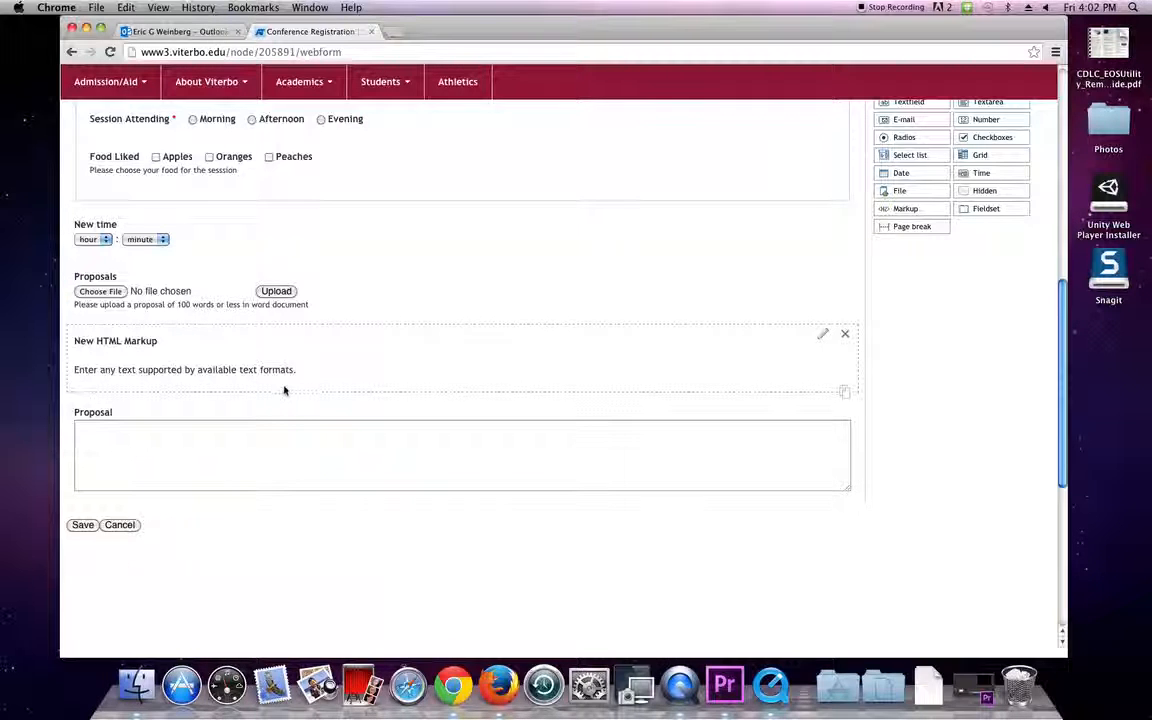
pyautogui.scroll(1, 296, 387)
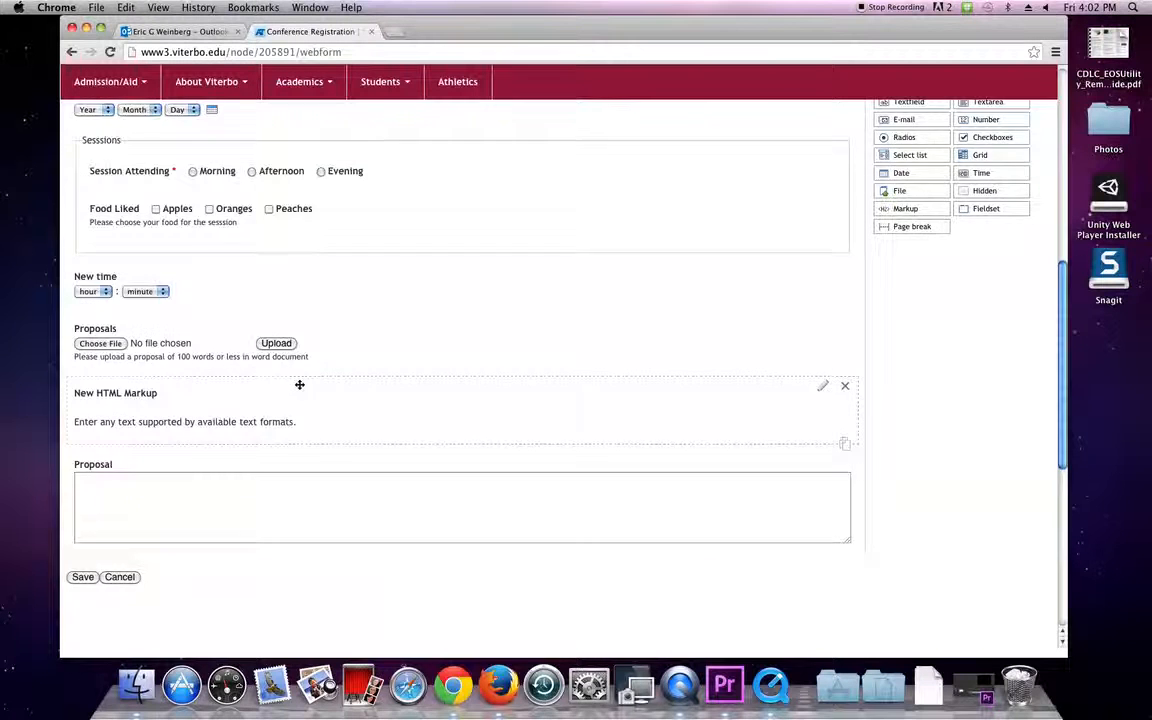
pyautogui.scroll(-3, 298, 387)
pyautogui.scroll(10, 296, 388)
pyautogui.scroll(-10, 283, 391)
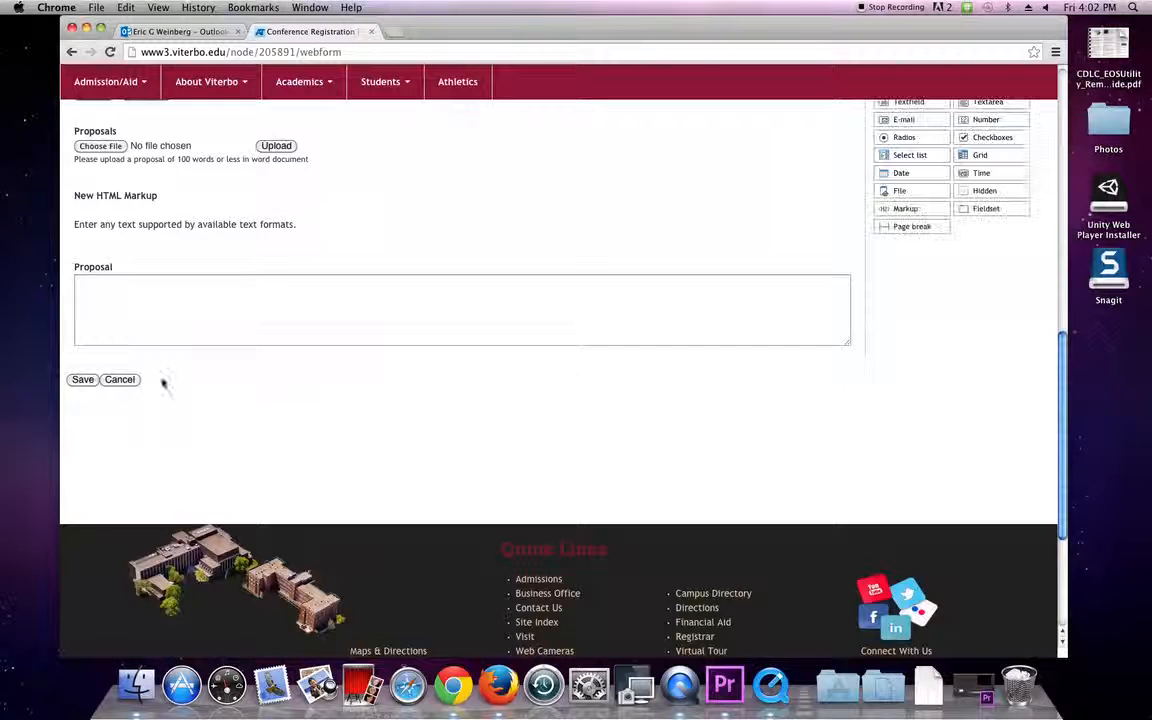
# Save the webform and open the live Conference Registration page via View.
pyautogui.click(82, 380)
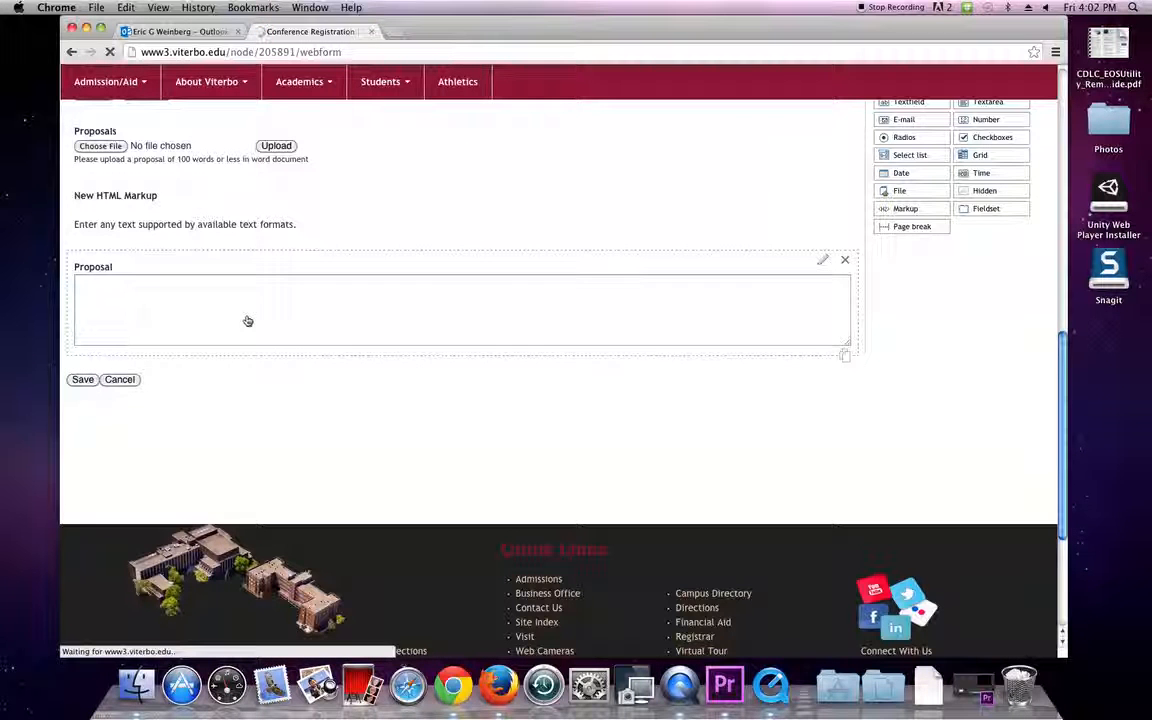
pyautogui.scroll(-3, 258, 318)
pyautogui.scroll(-5, 258, 318)
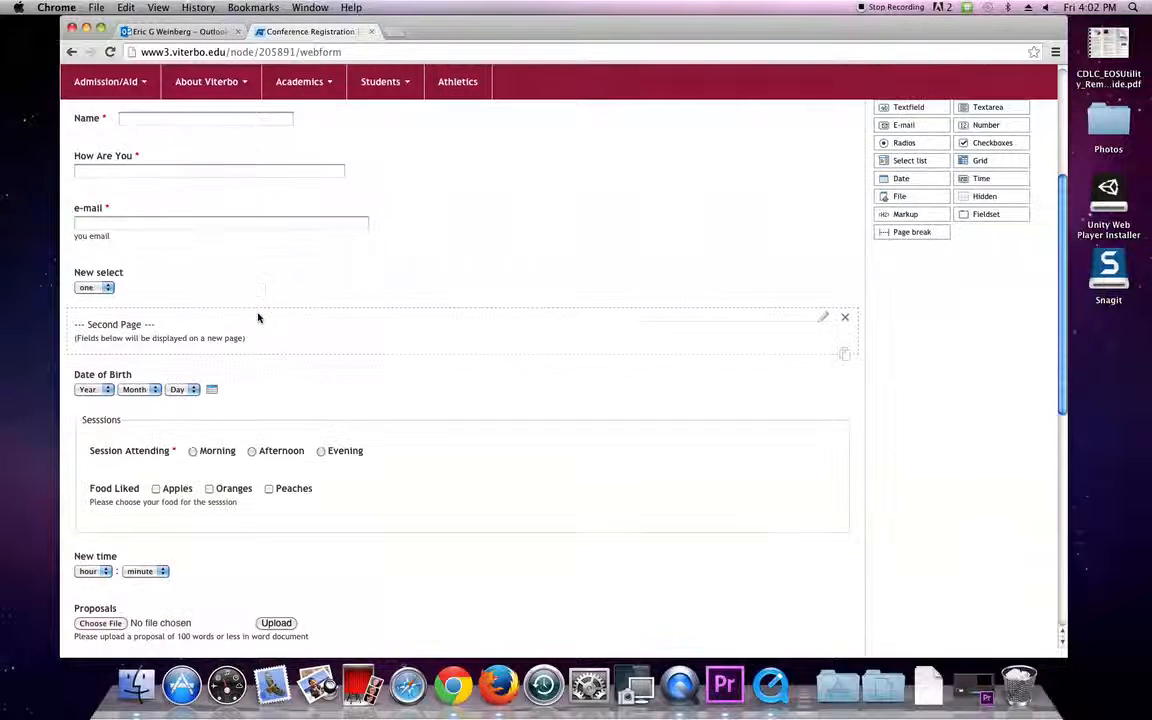
pyautogui.scroll(8, 258, 325)
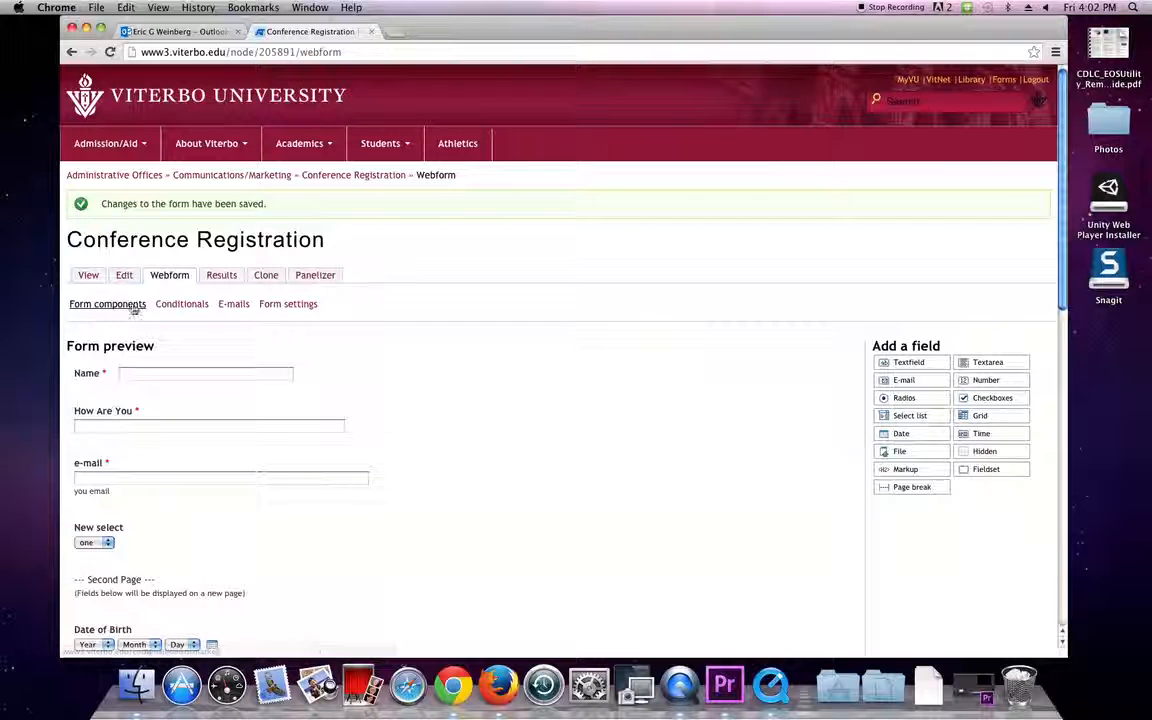
pyautogui.click(93, 281)
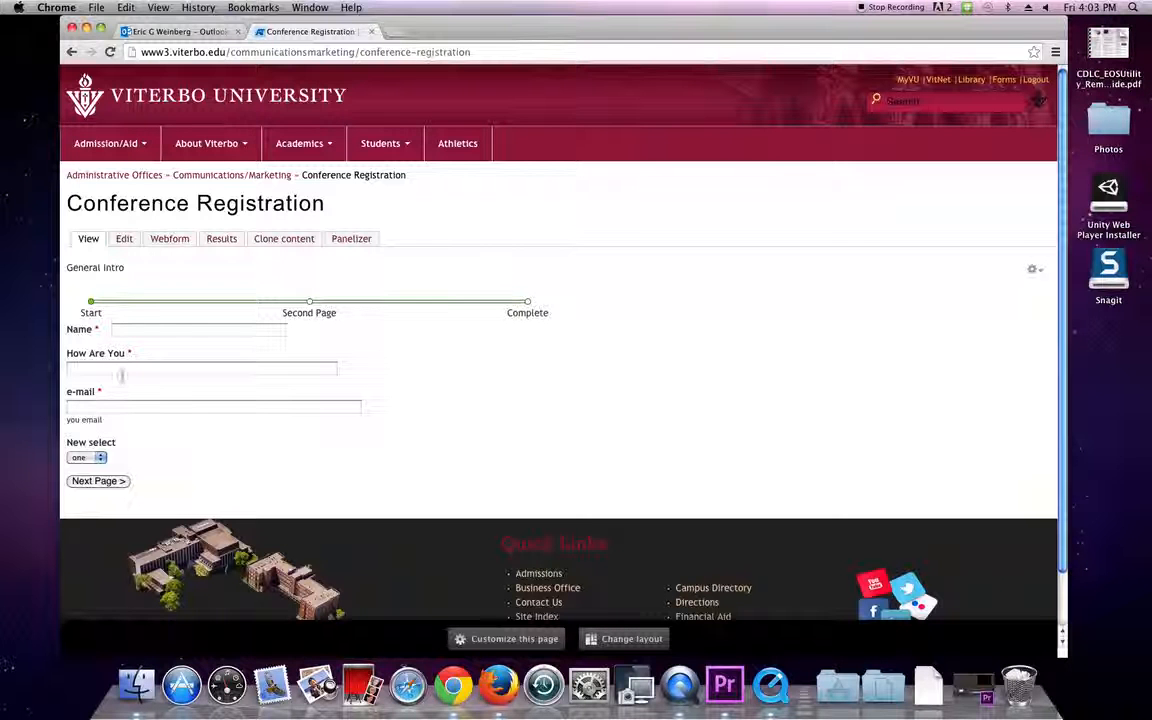
# Fill page one with a test name, 'ok' for How Are You, and an e-mail address, then continue.
pyautogui.click(140, 333)
pyautogui.write('Eric W')
pyautogui.press('Tab')
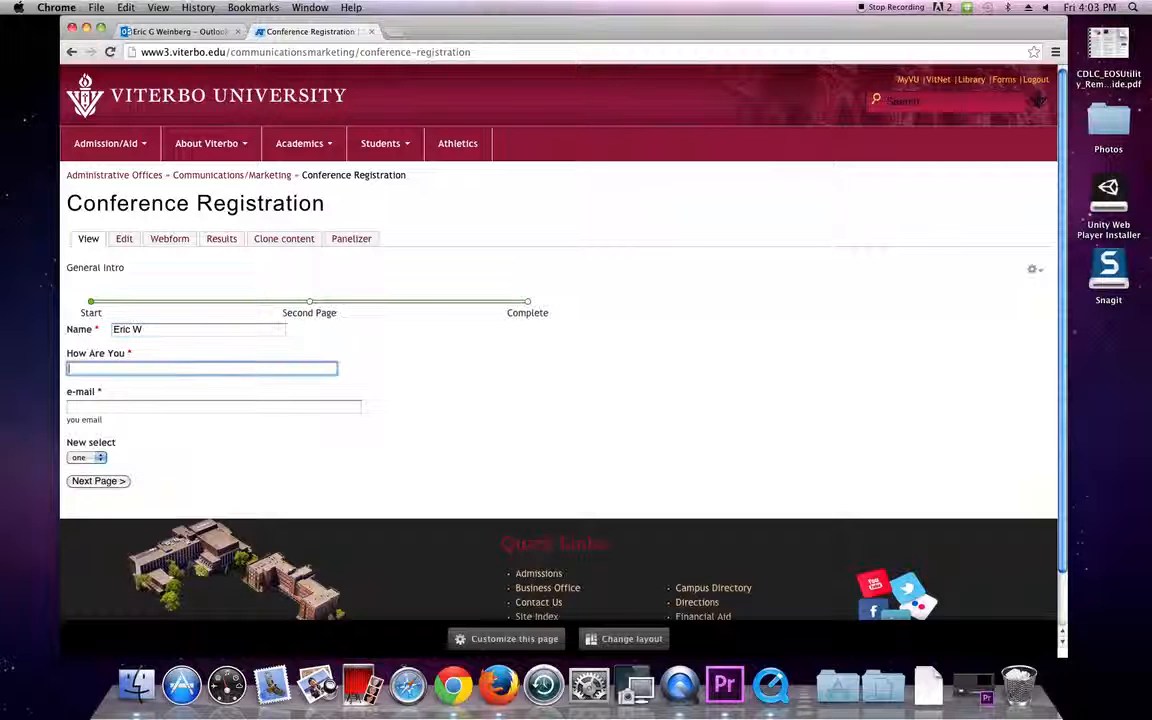
pyautogui.write('ok')
pyautogui.press('Tab')
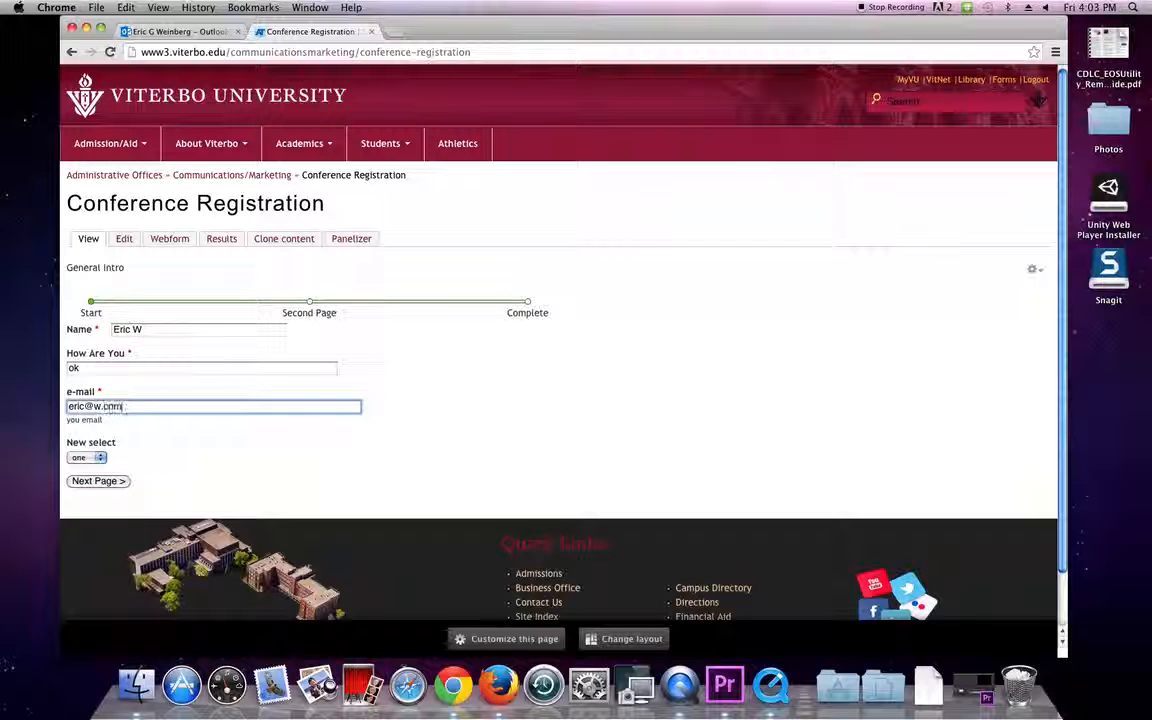
pyautogui.click(100, 481)
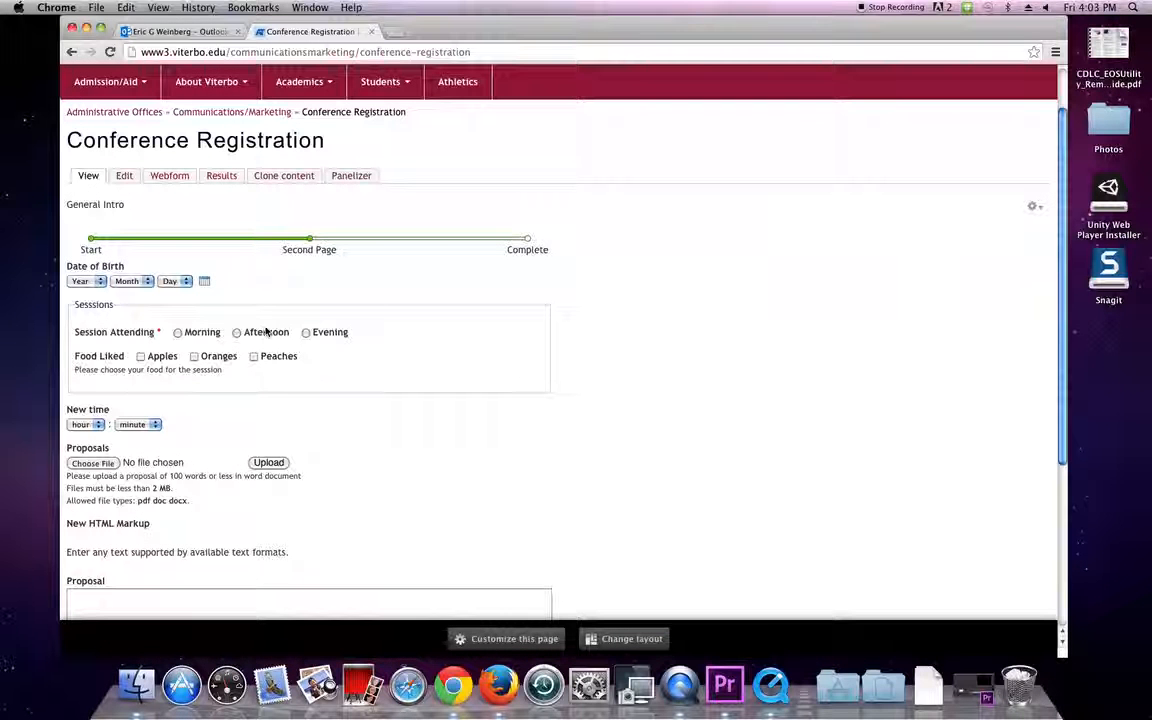
# Choose the Afternoon session, tick Peaches, and set New time to 3:03.
pyautogui.click(237, 334)
pyautogui.click(254, 357)
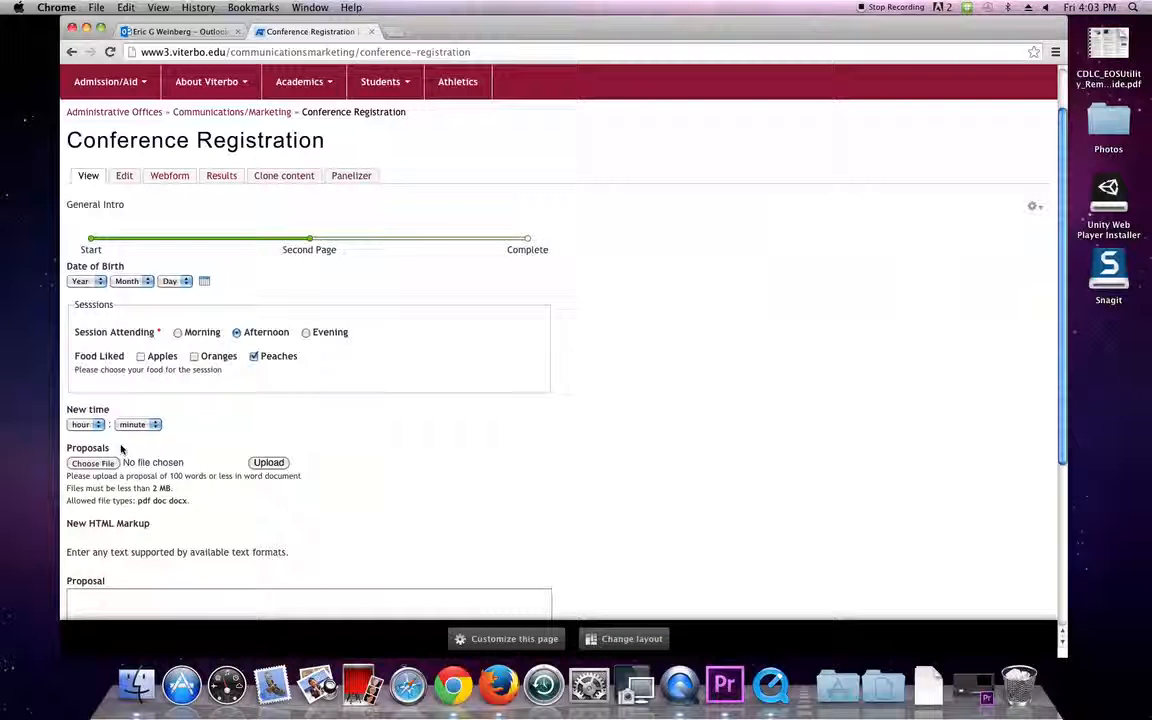
pyautogui.click(84, 424)
pyautogui.click(88, 468)
pyautogui.click(137, 424)
pyautogui.click(130, 468)
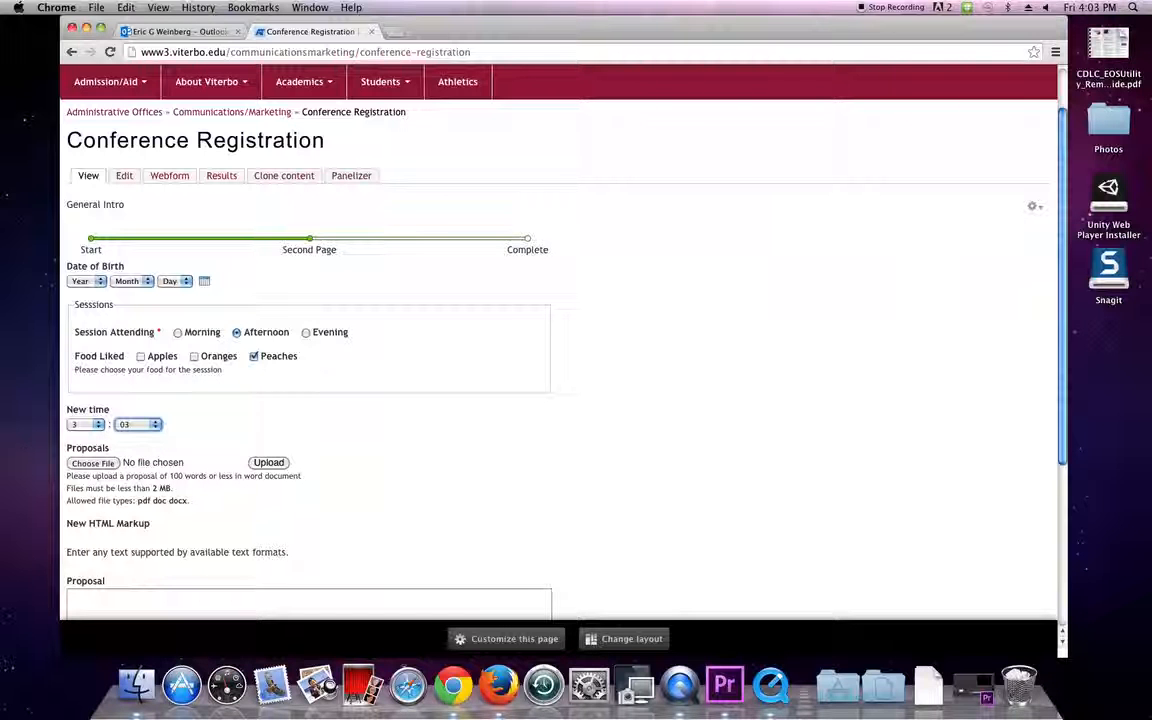
# Attach the Desktop PDF to Proposals, enter 'information for you' as Proposal, and submit.
pyautogui.click(93, 463)
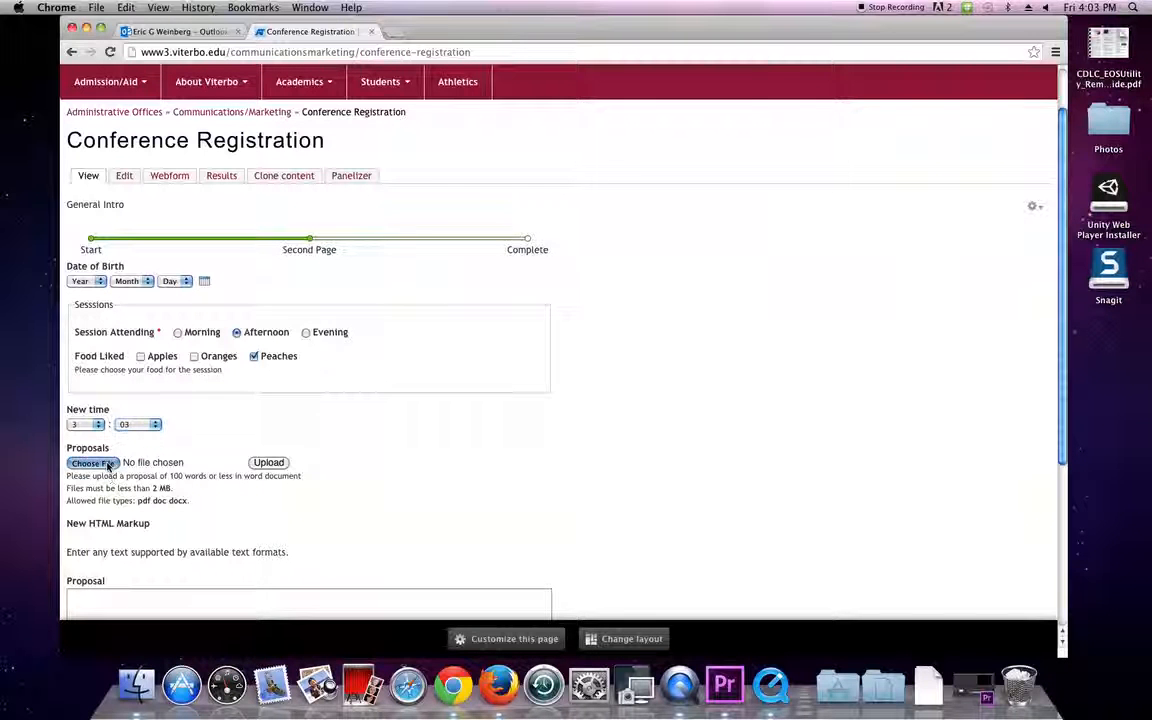
pyautogui.click(549, 100)
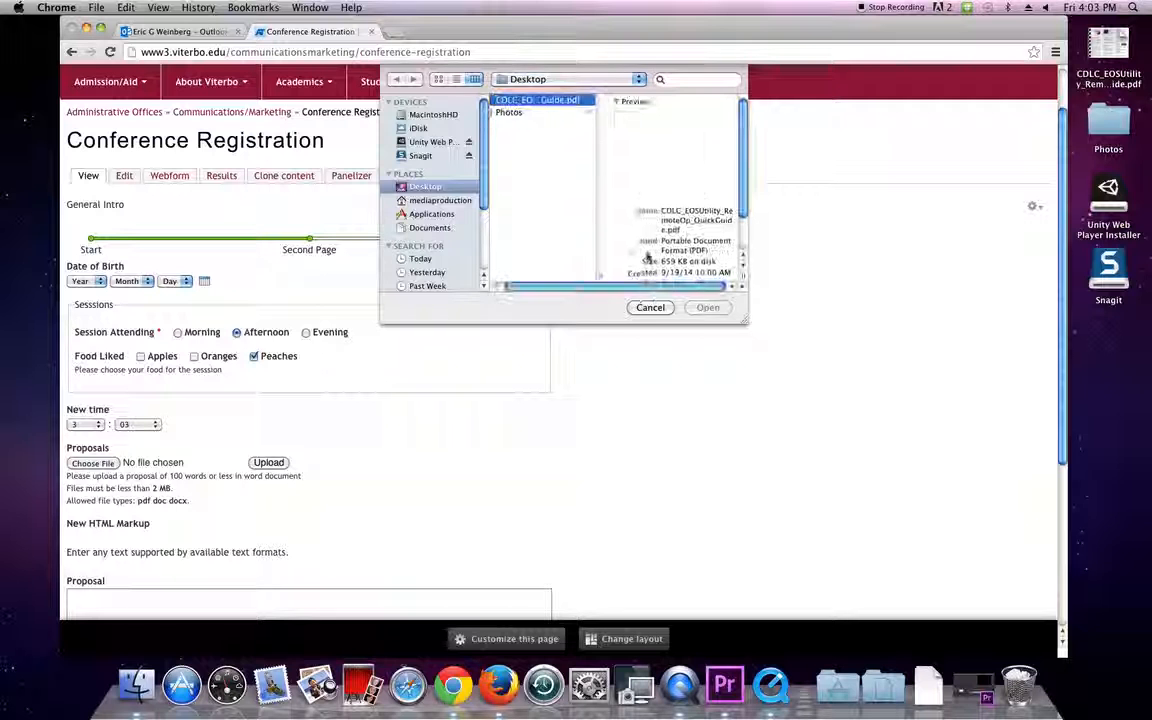
pyautogui.click(708, 287)
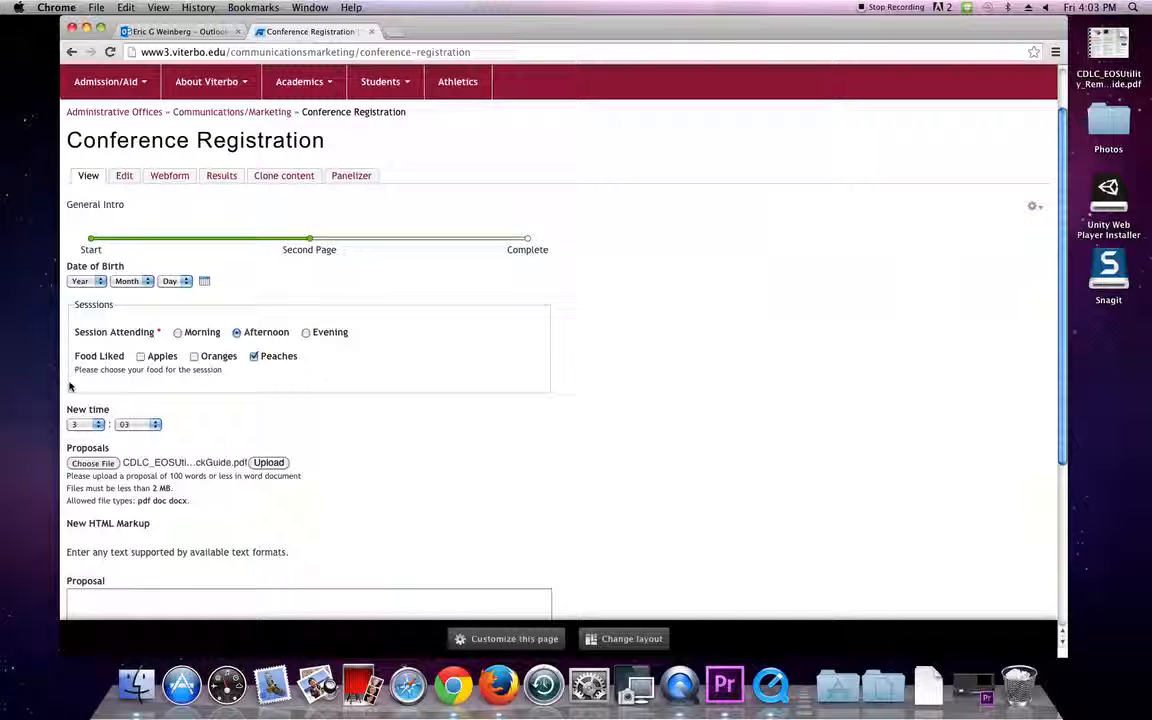
pyautogui.scroll(-3, 212, 460)
pyautogui.click(175, 507)
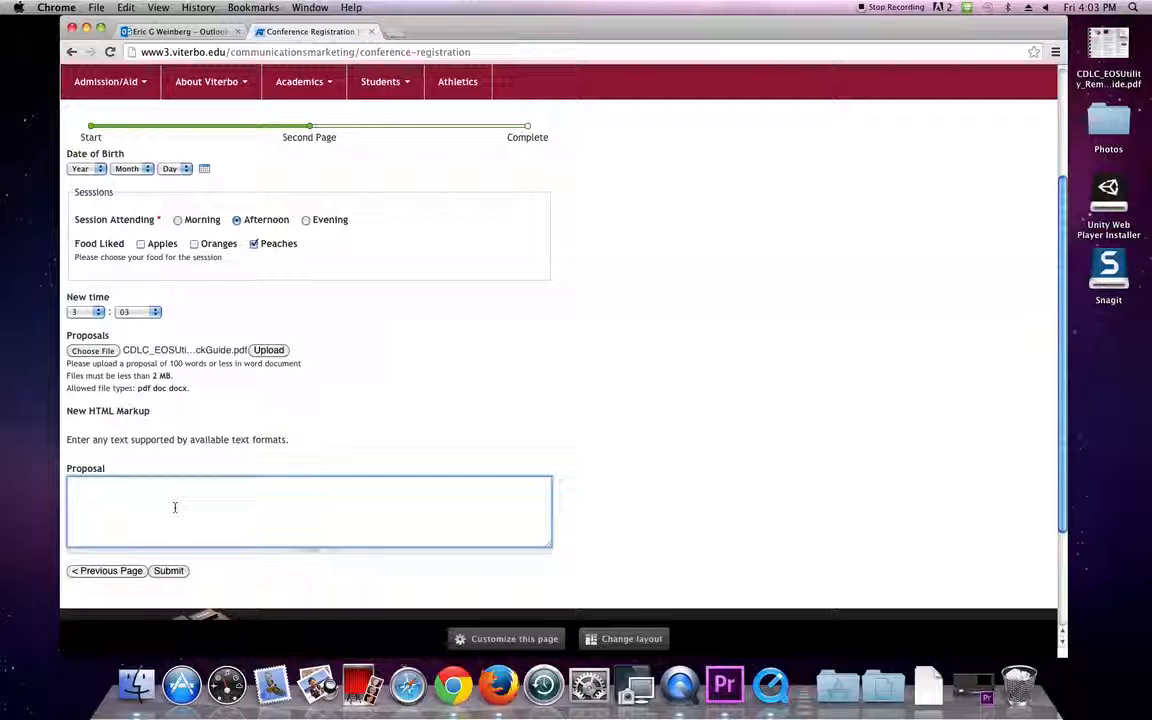
pyautogui.write('informat')
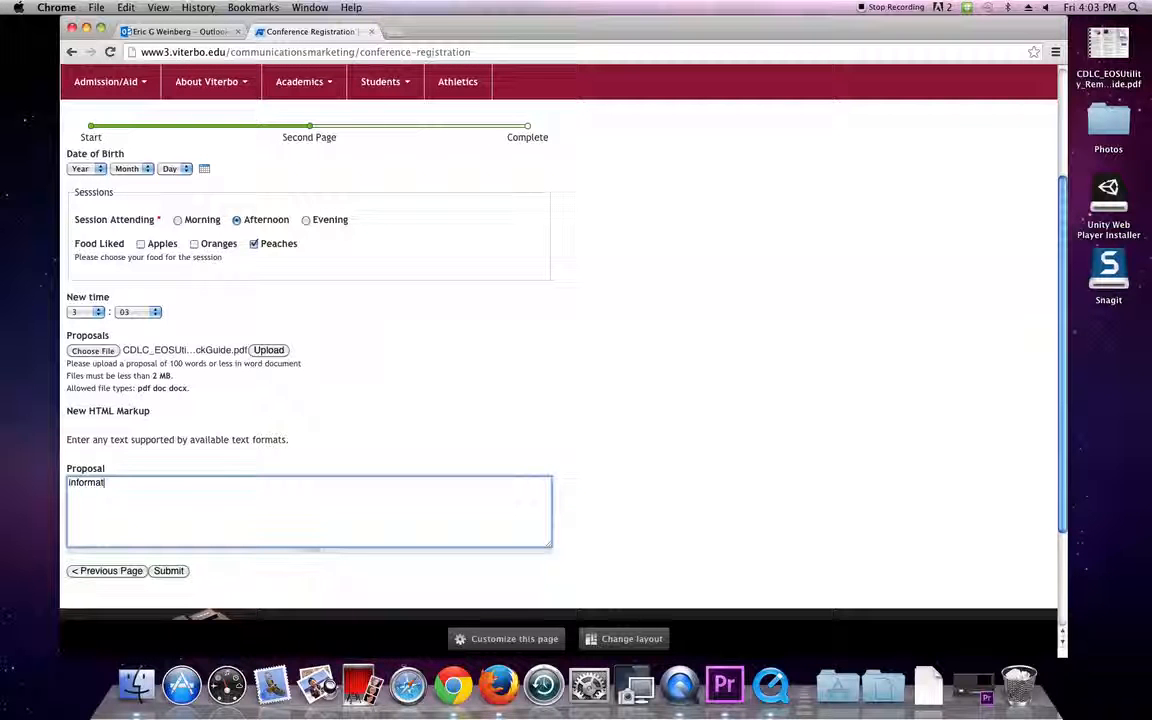
pyautogui.write('ion for ')
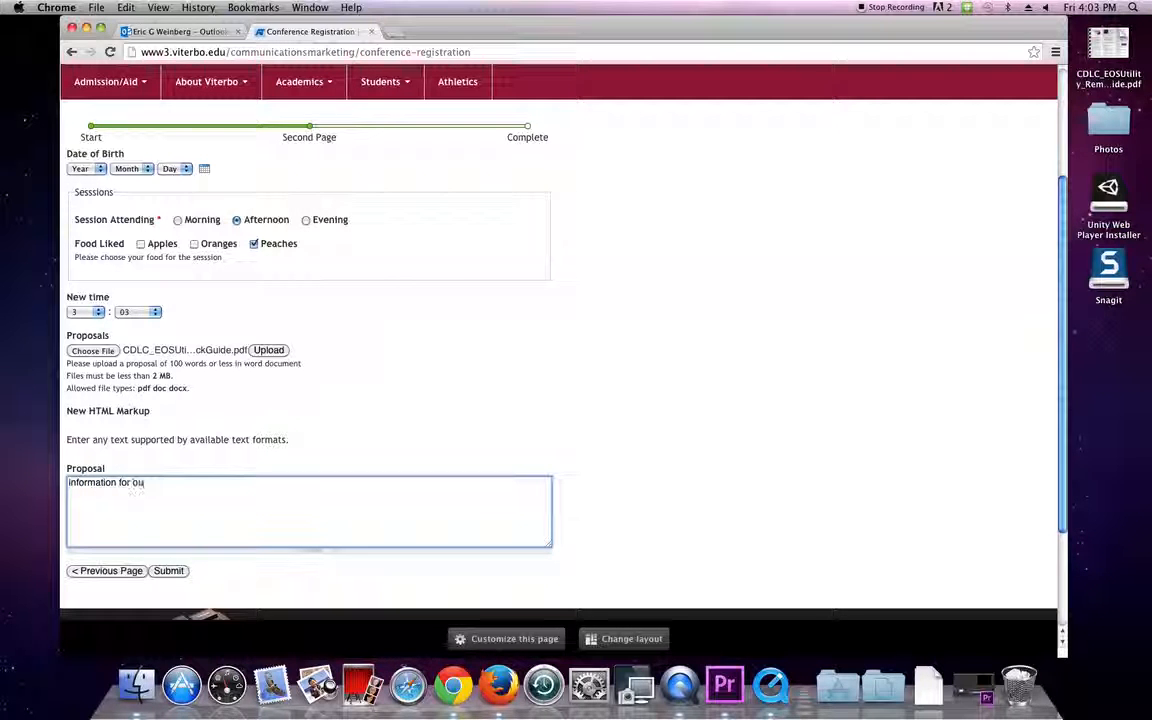
pyautogui.write('you')
pyautogui.click(169, 571)
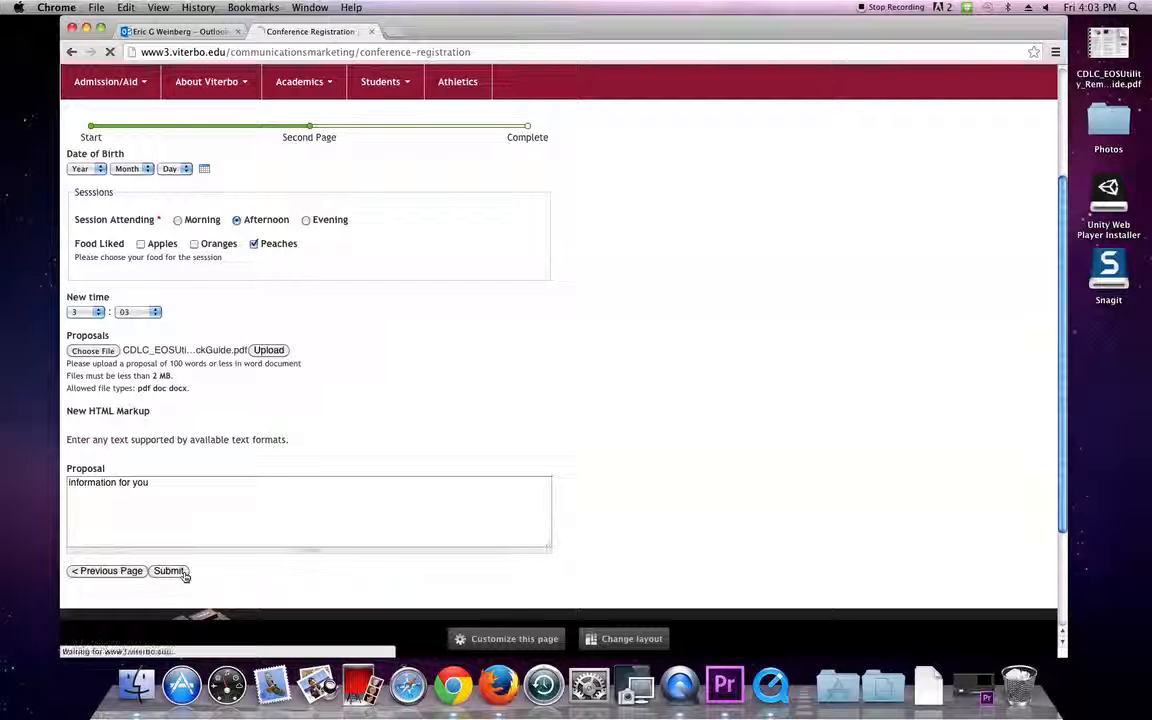